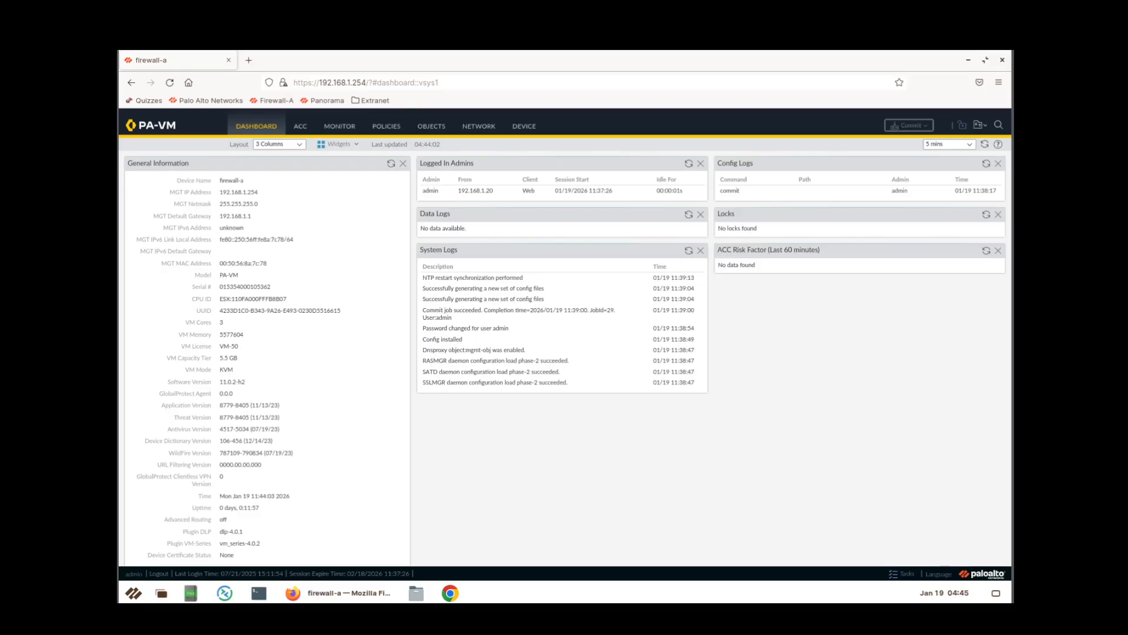
# Open the firewall's security policy rulebase and review all the rules down to the interzone default.
pyautogui.click(431, 126)
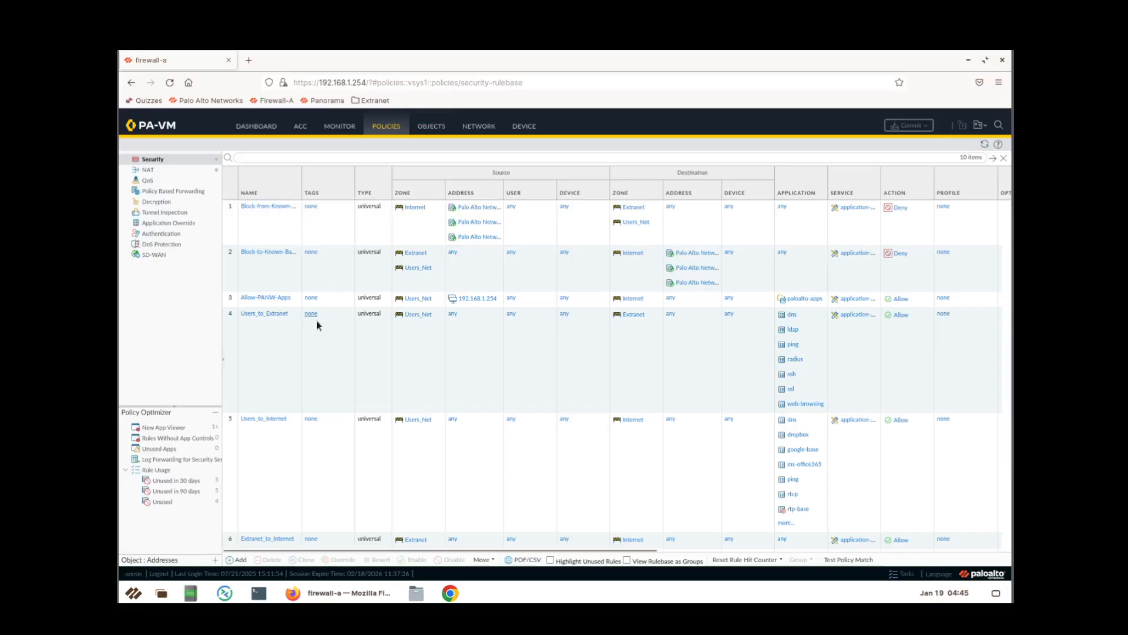
pyautogui.scroll(-3, 311, 315)
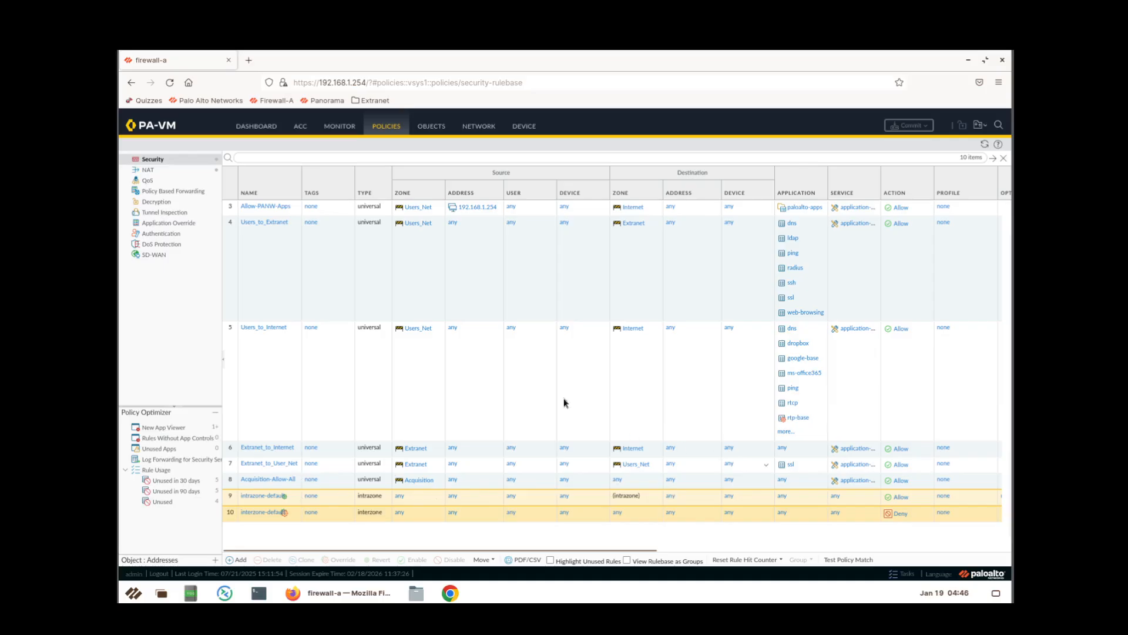
pyautogui.scroll(3, 565, 403)
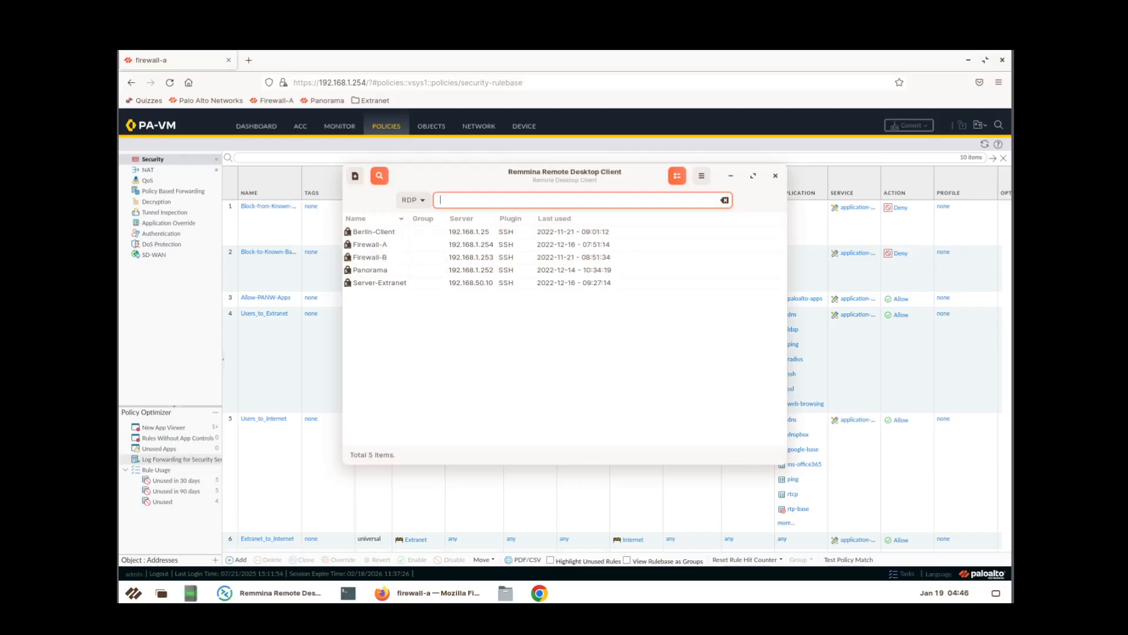
# Switch to Remmina, connect to the saved Server-Extranet SSH session and maximize its window.
pyautogui.click(382, 283)
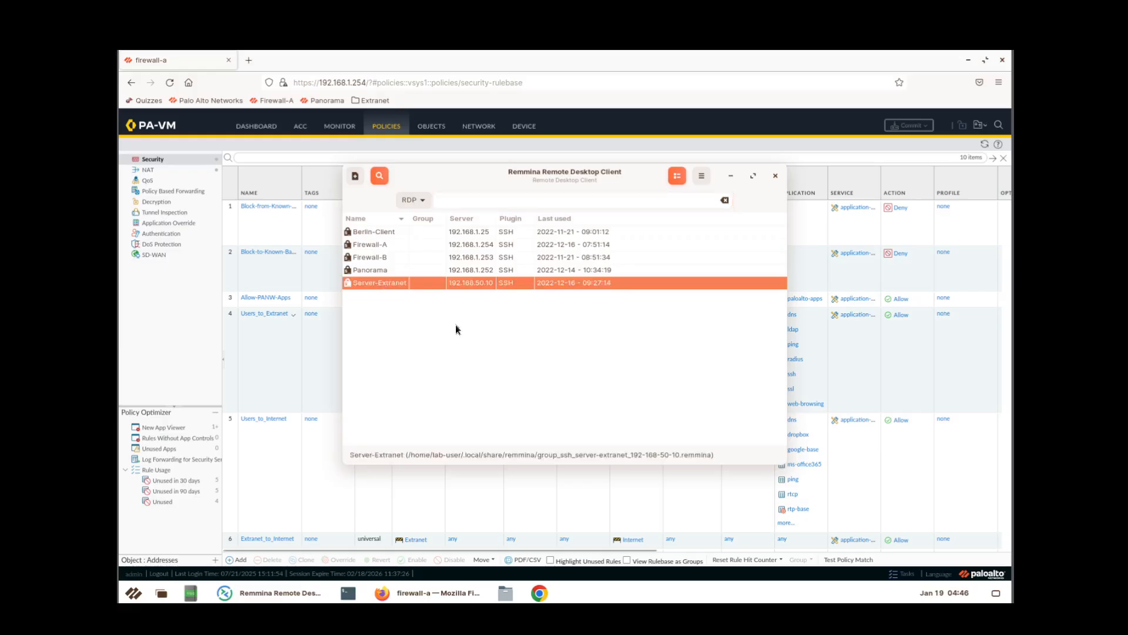
pyautogui.doubleClick(534, 284)
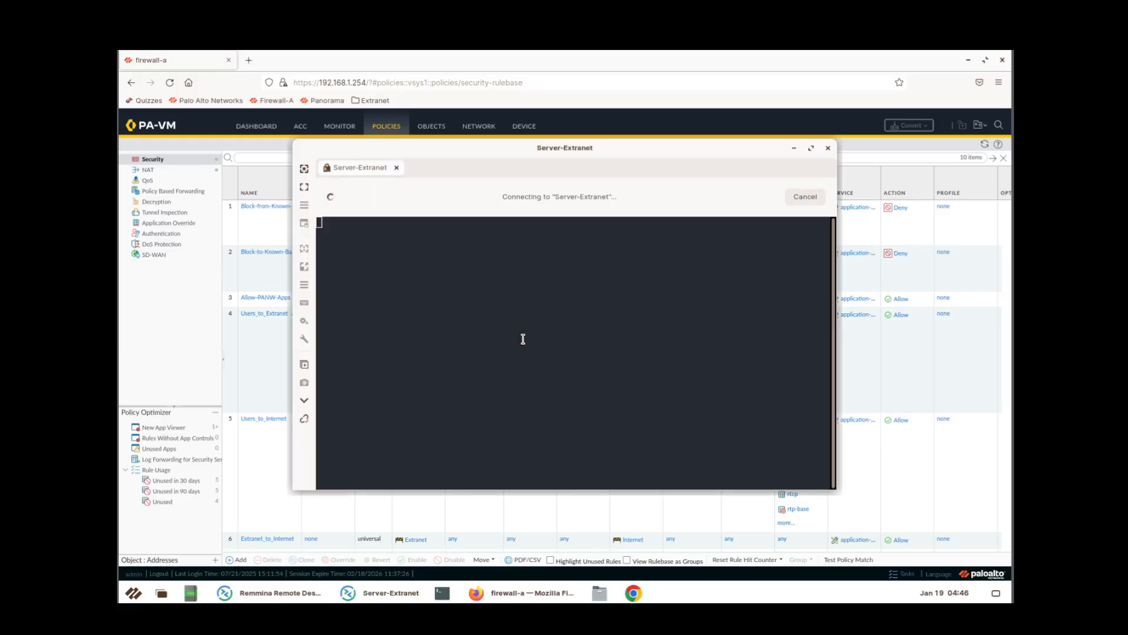
pyautogui.click(811, 147)
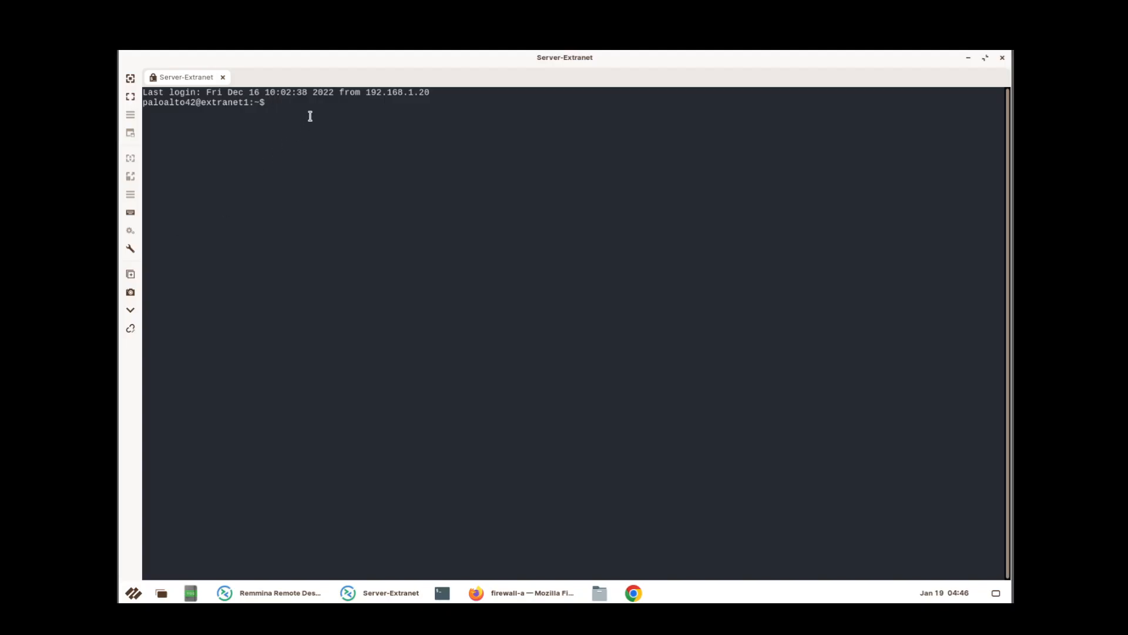
# Run ifconfig to review the inet addresses of the server's ens192 interfaces, and clear the terminal.
pyautogui.write('ifconfig')
pyautogui.press('Return')
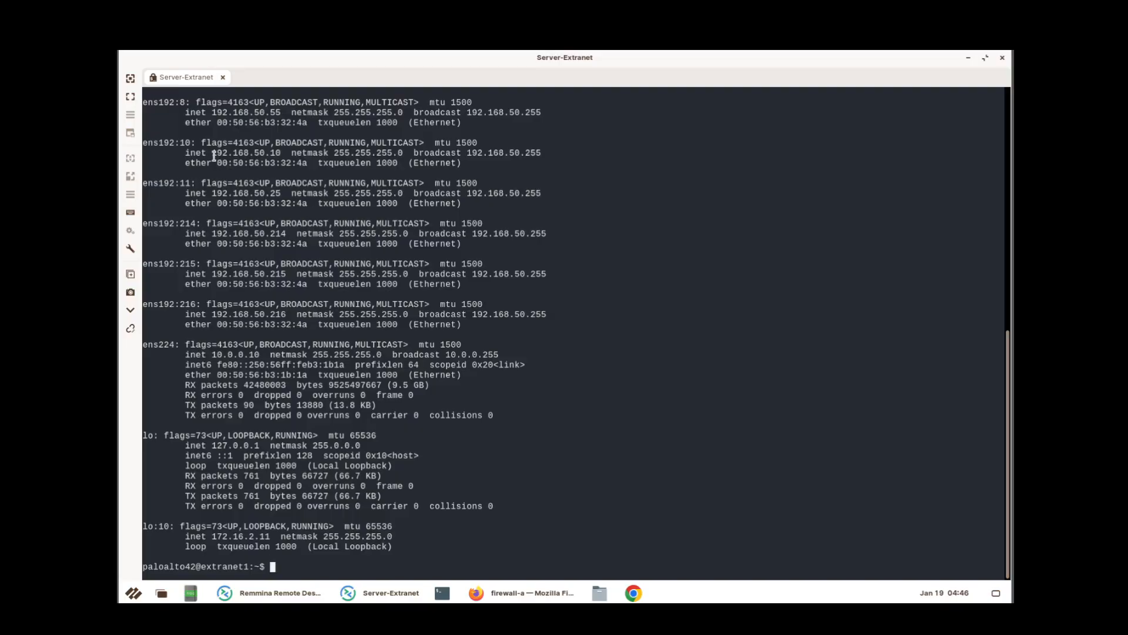
pyautogui.moveTo(212, 154); pyautogui.dragTo(282, 154)
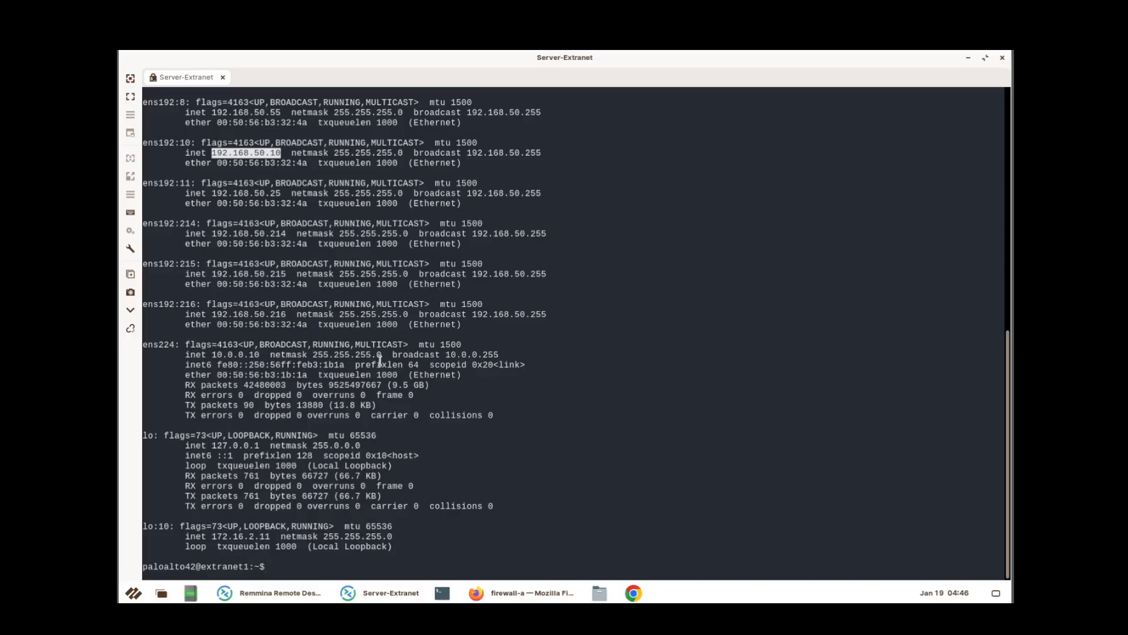
pyautogui.scroll(10, 379, 361)
pyautogui.scroll(5, 281, 249)
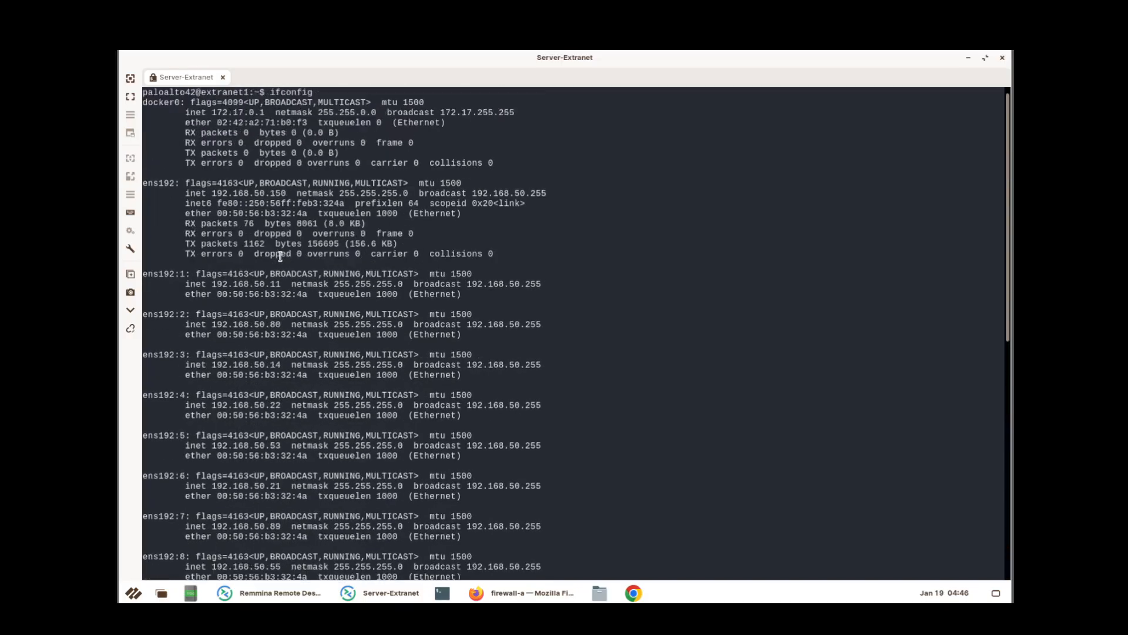
pyautogui.scroll(-8, 328, 325)
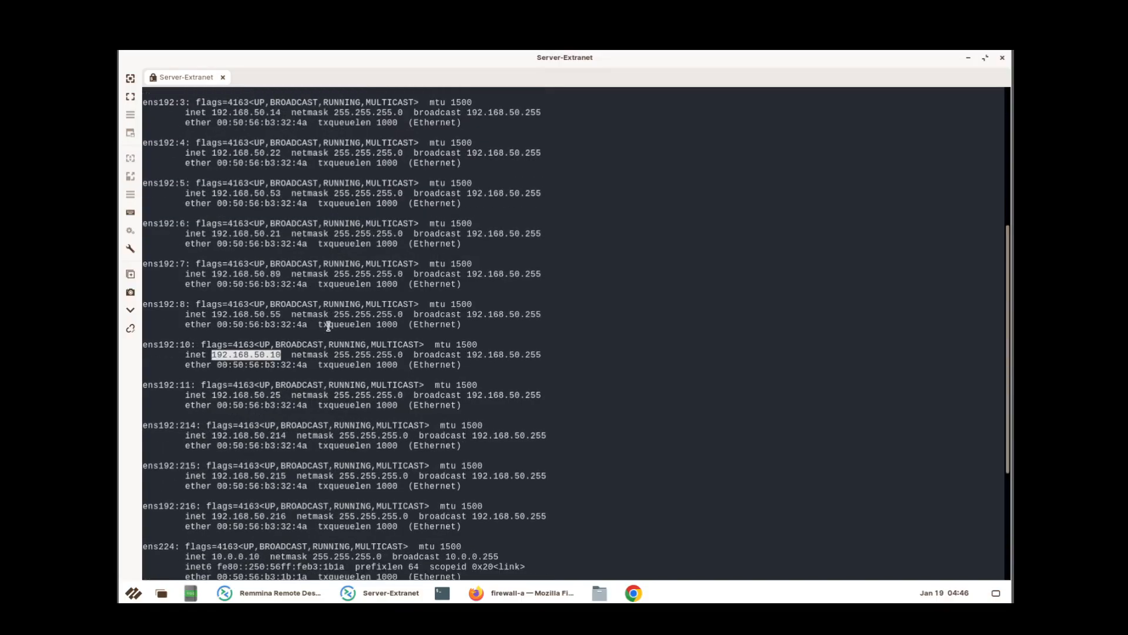
pyautogui.scroll(5, 328, 325)
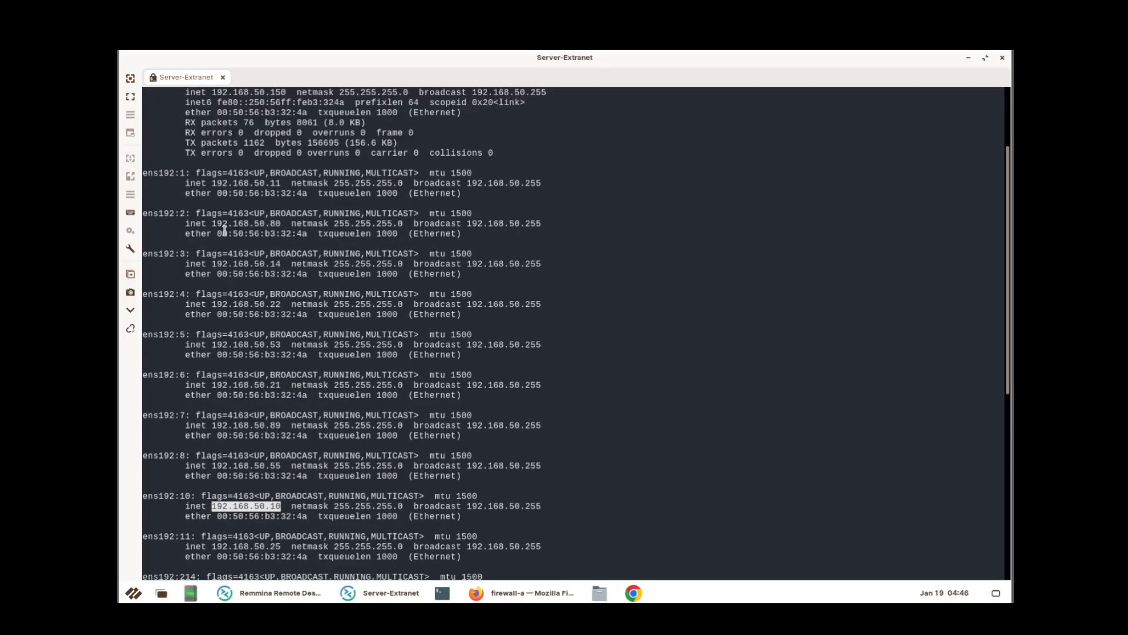
pyautogui.moveTo(217, 224); pyautogui.dragTo(282, 224)
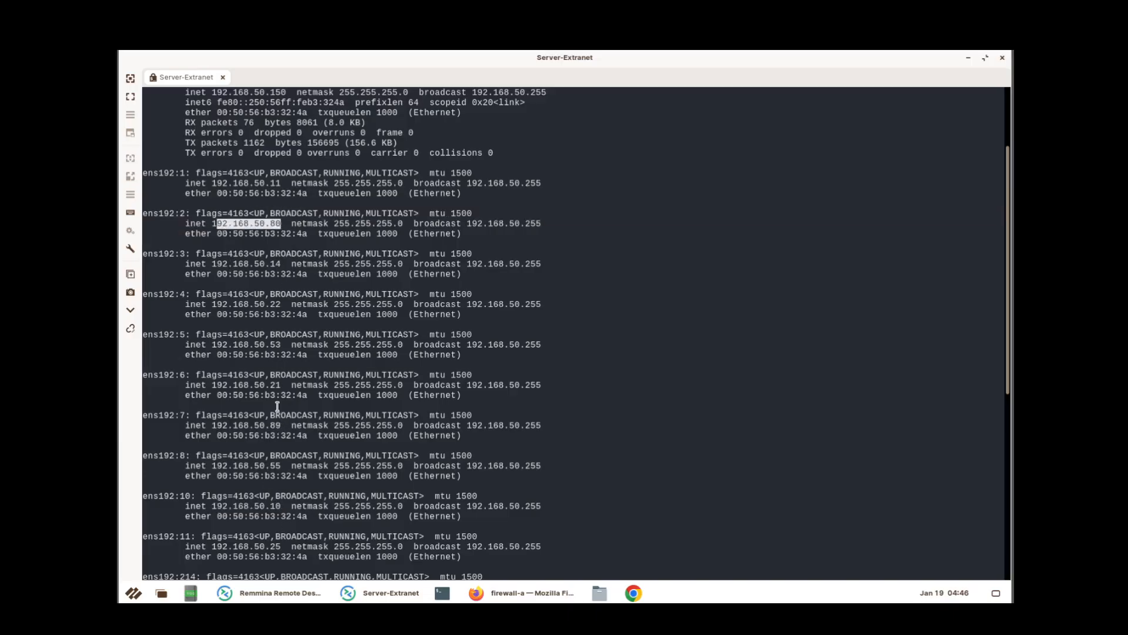
pyautogui.scroll(-12, 410, 362)
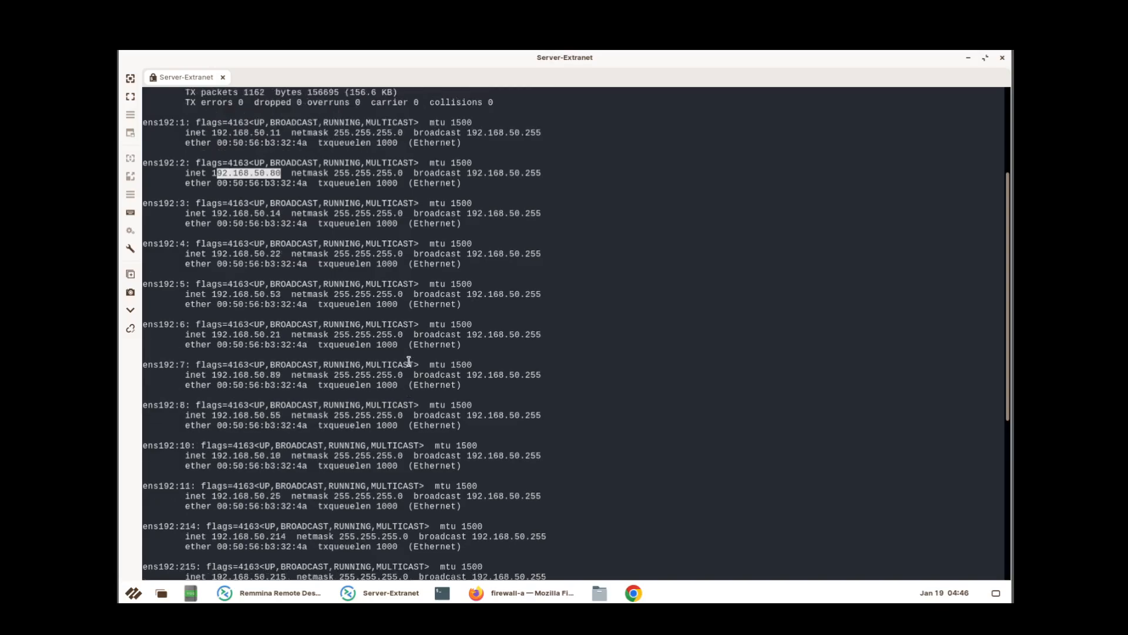
pyautogui.write('clear')
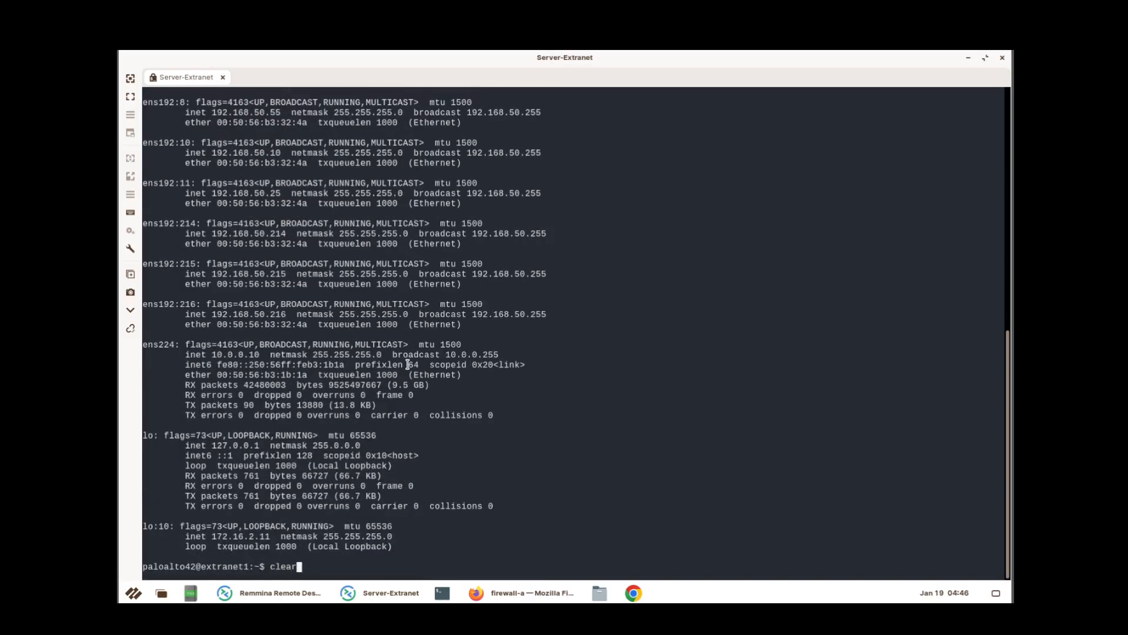
pyautogui.press('Return')
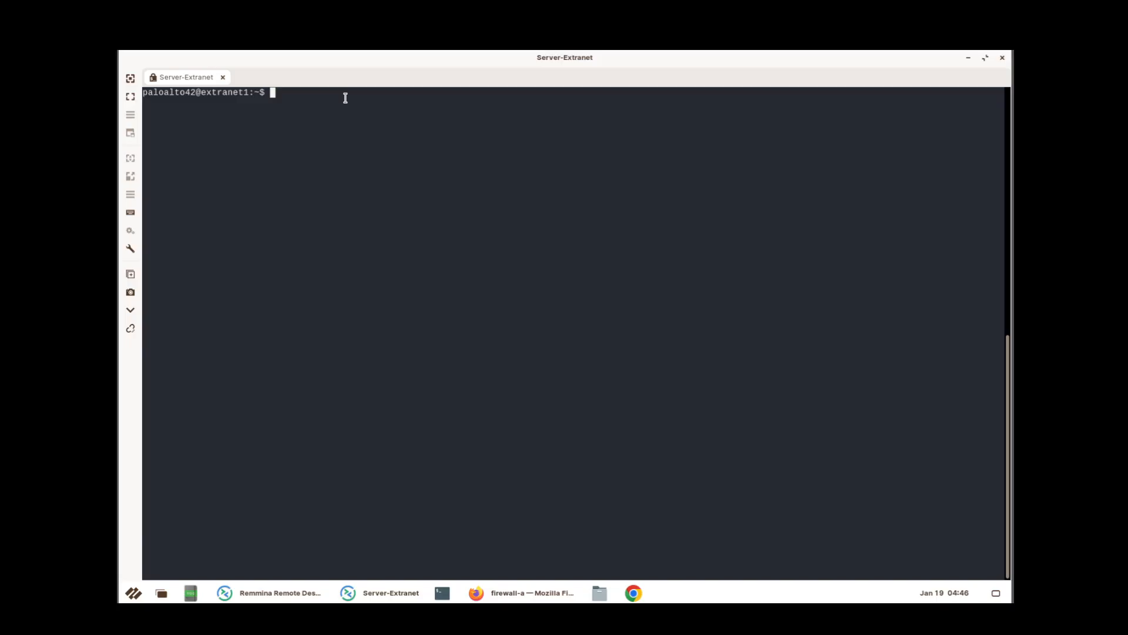
# Change to the pcaps92019/attack.pcaps directory and list its files.
pyautogui.write('cd pcaps')
pyautogui.press('Tab')
pyautogui.write('att')
pyautogui.press('Tab')
pyautogui.press('Return')
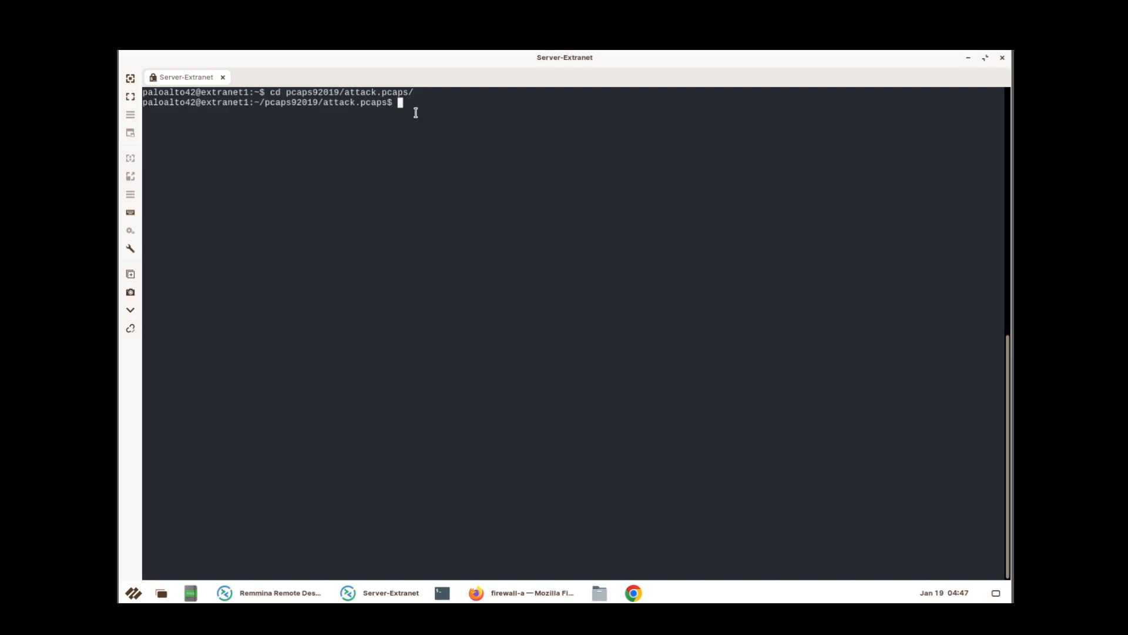
pyautogui.write('ls')
pyautogui.press('Return')
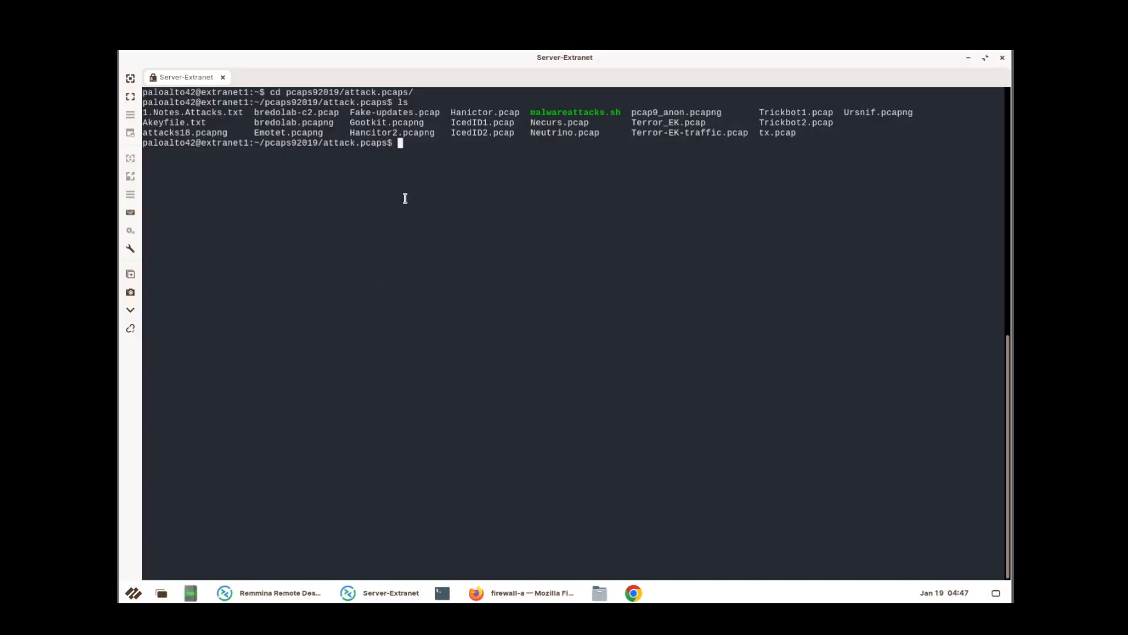
# Run the malwareattacks.sh script from the current directory to generate simulated attack traffic.
pyautogui.write('./')
pyautogui.moveTo(531, 112)
pyautogui.mouseDown()
pyautogui.moveTo(619, 113)
pyautogui.moveTo(531, 113)
pyautogui.mouseUp()
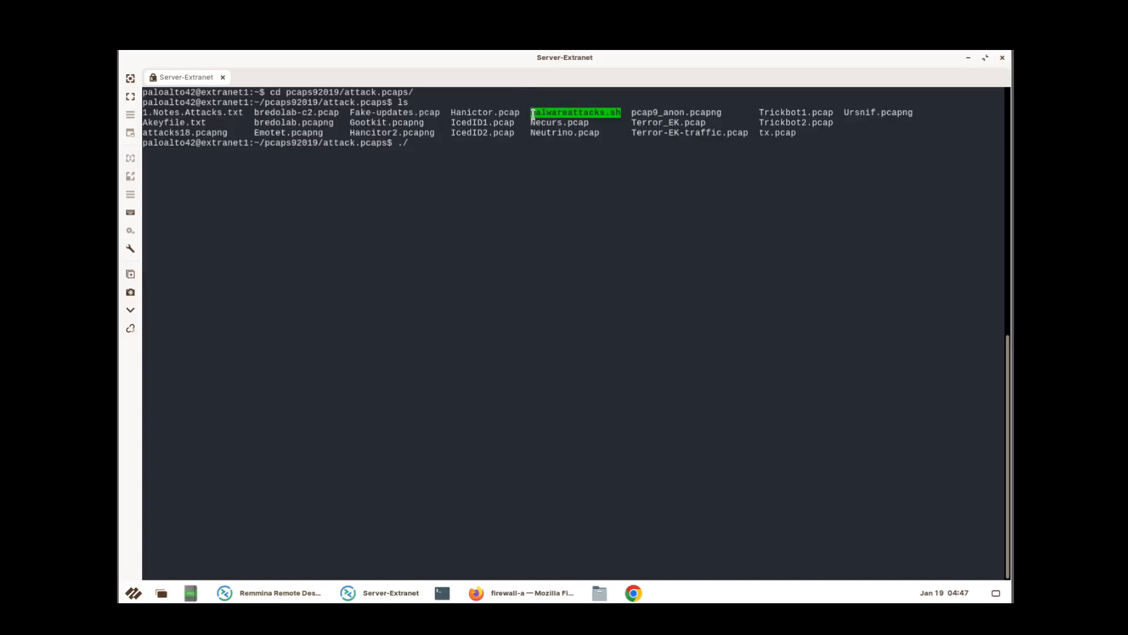
pyautogui.rightClick(542, 114)
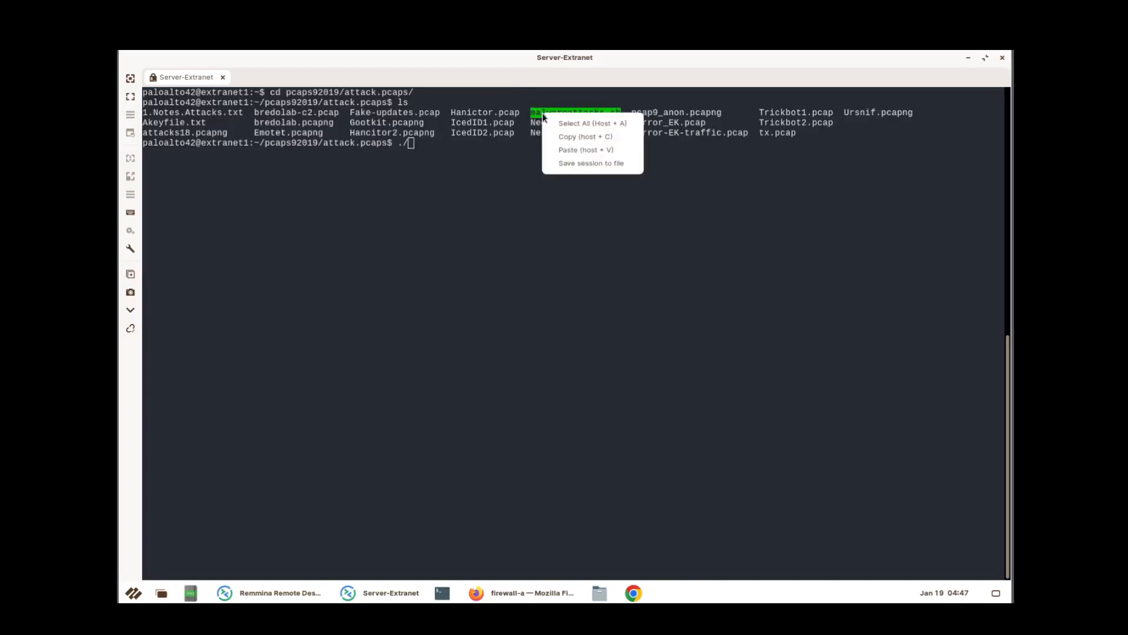
pyautogui.click(567, 136)
pyautogui.rightClick(481, 155)
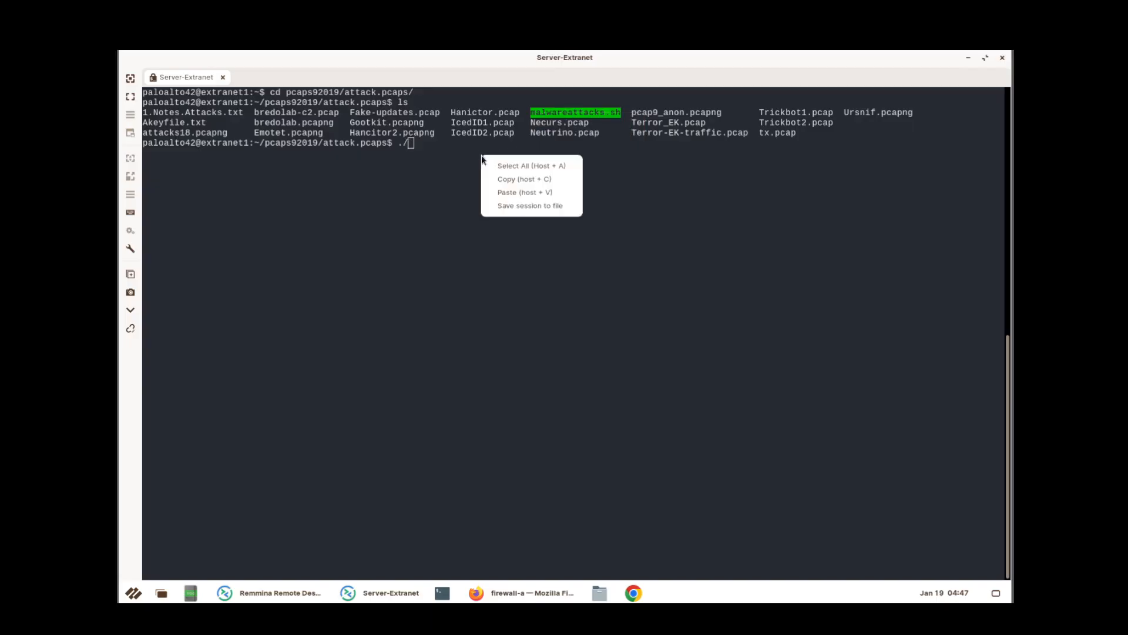
pyautogui.click(504, 193)
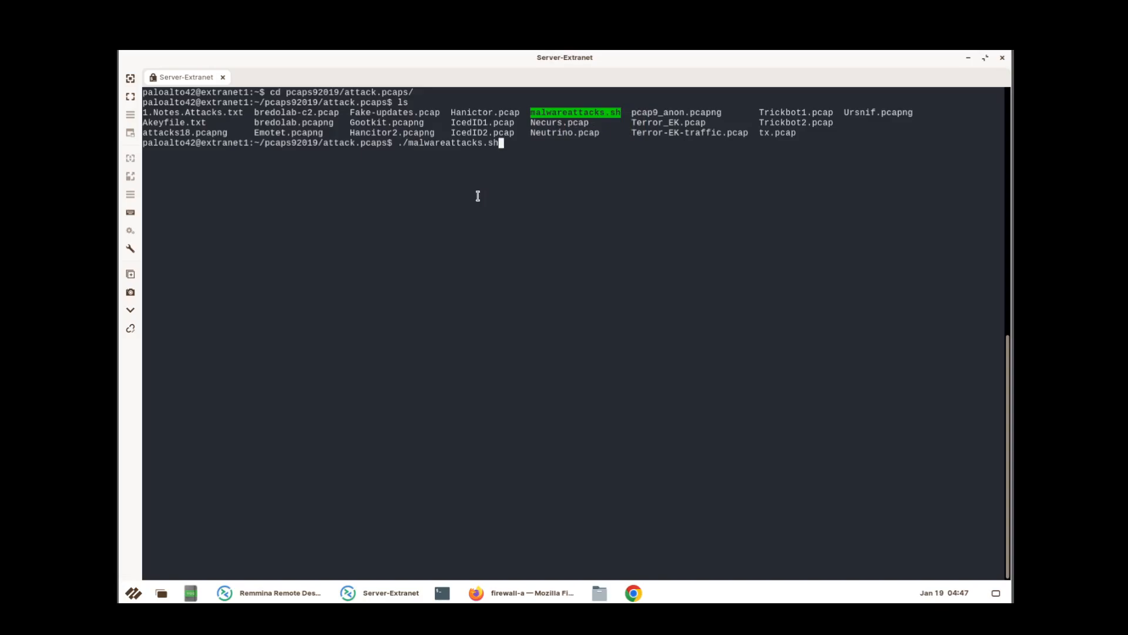
pyautogui.press('Return')
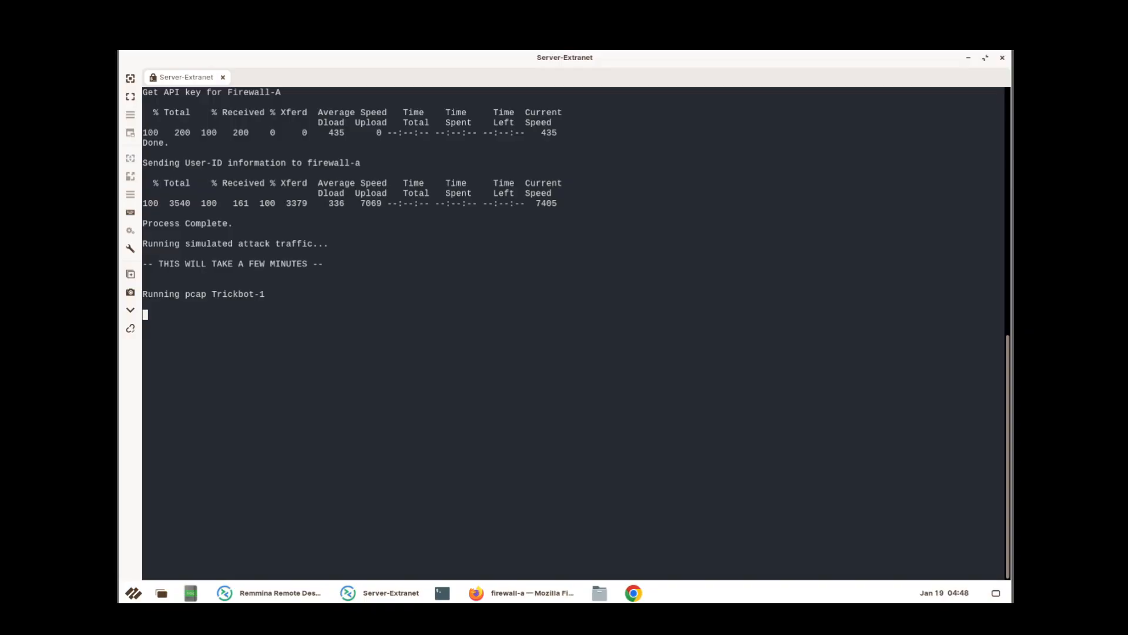
pyautogui.click(969, 58)
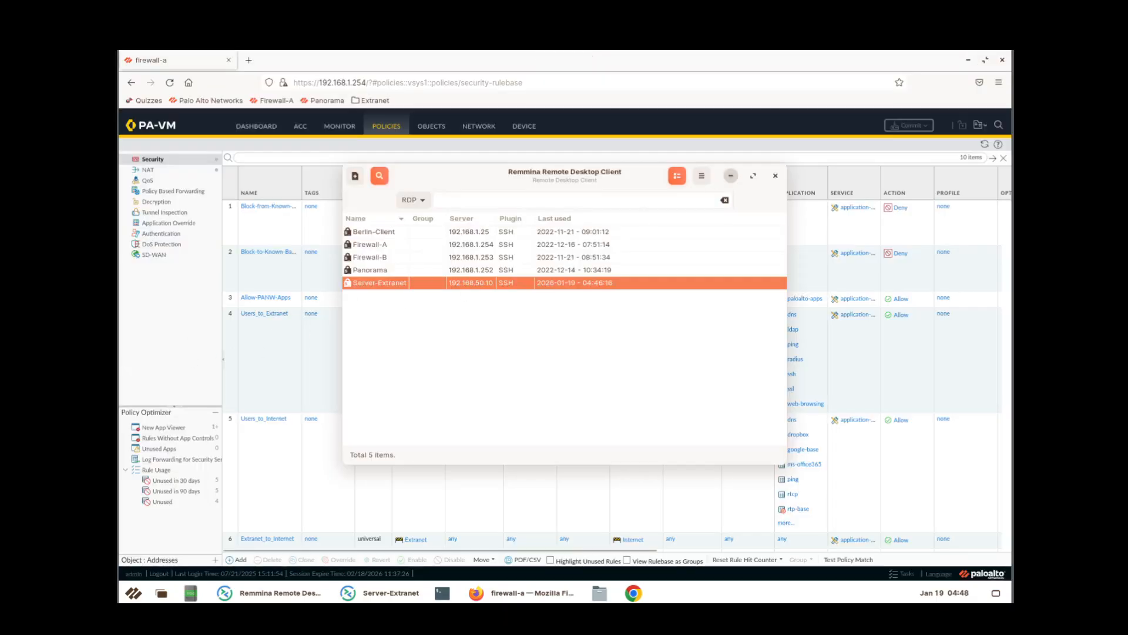
pyautogui.click(731, 176)
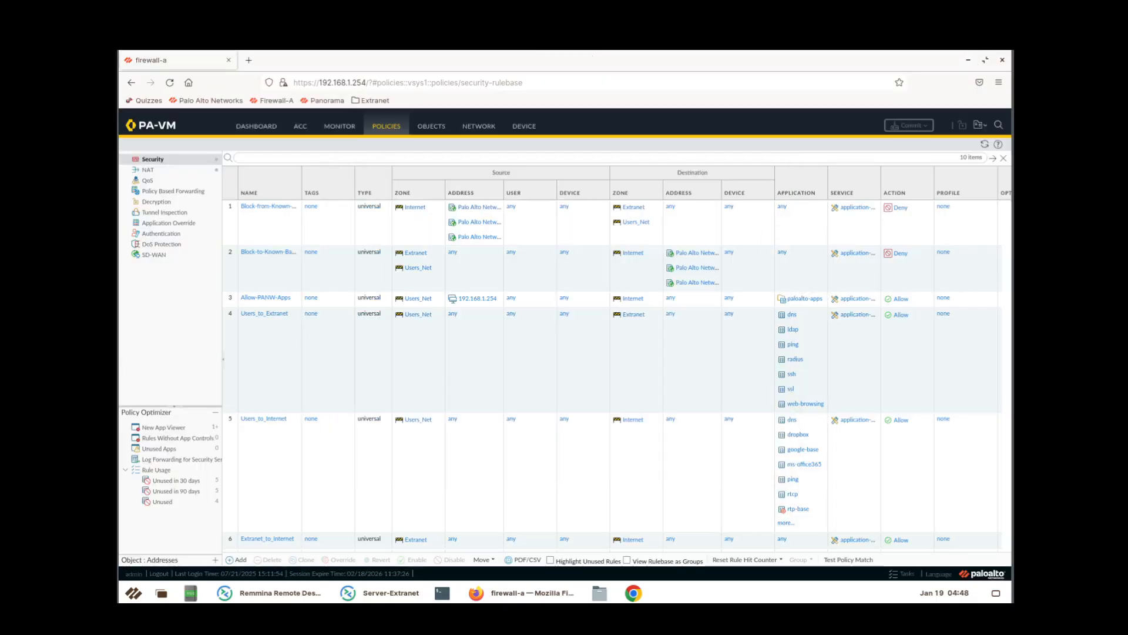
pyautogui.click(248, 60)
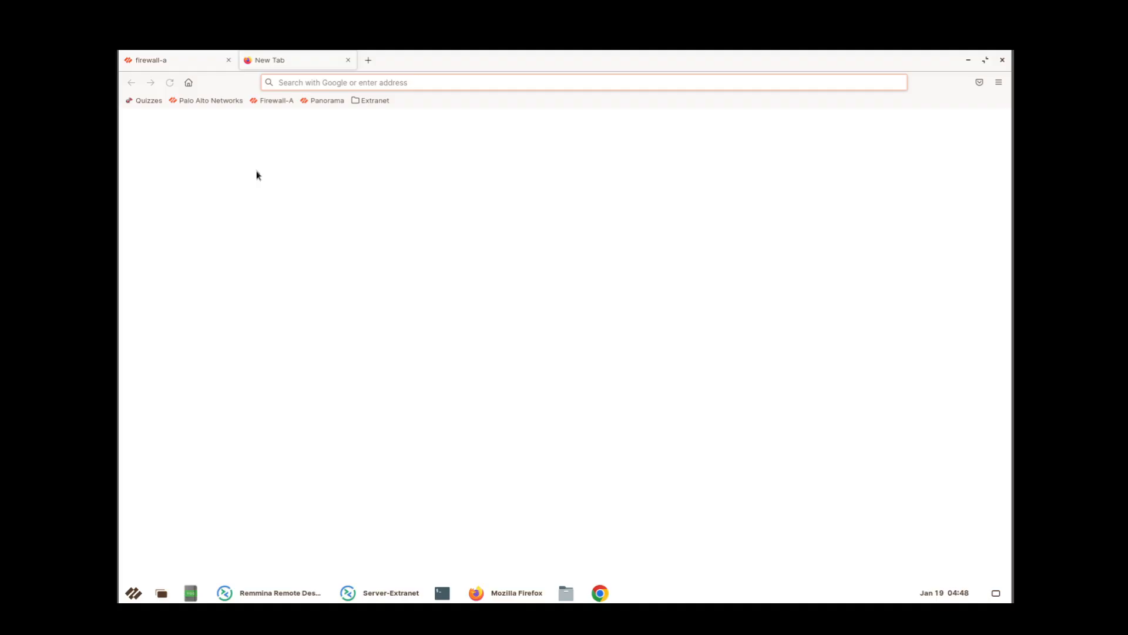
pyautogui.write('https')
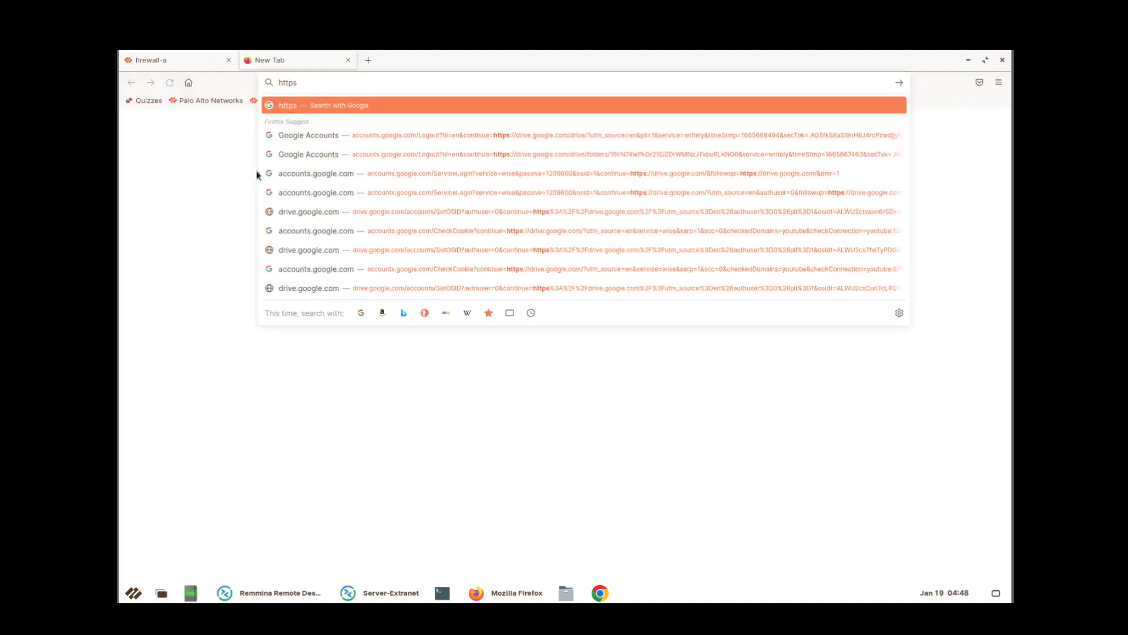
pyautogui.press('BackSpace')
pyautogui.write('"')
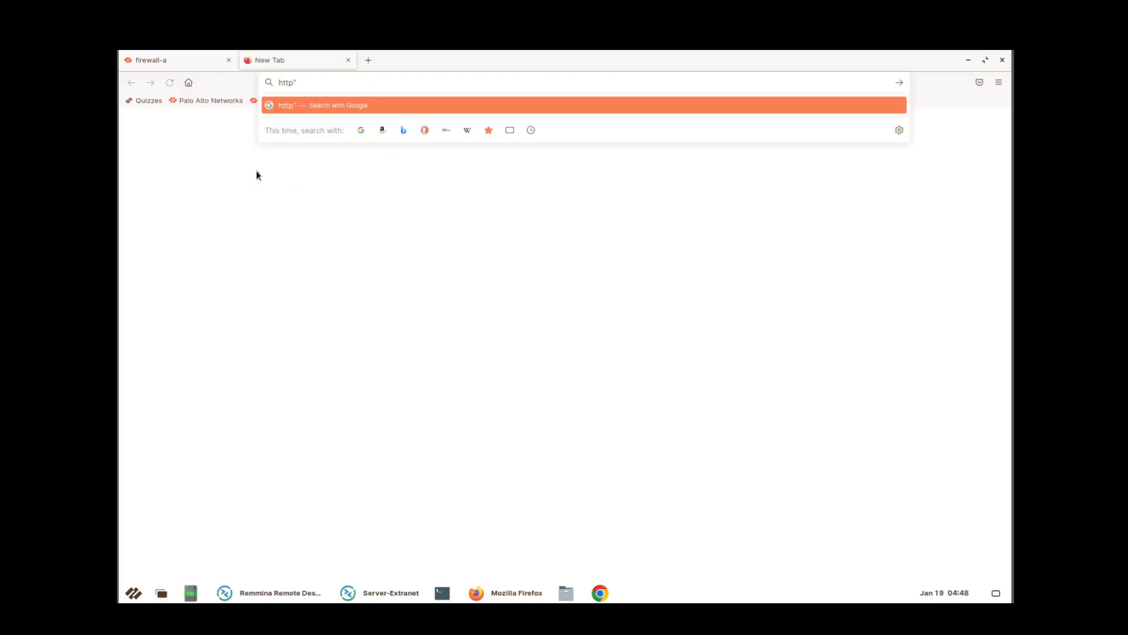
pyautogui.press('BackSpace')
pyautogui.write('://')
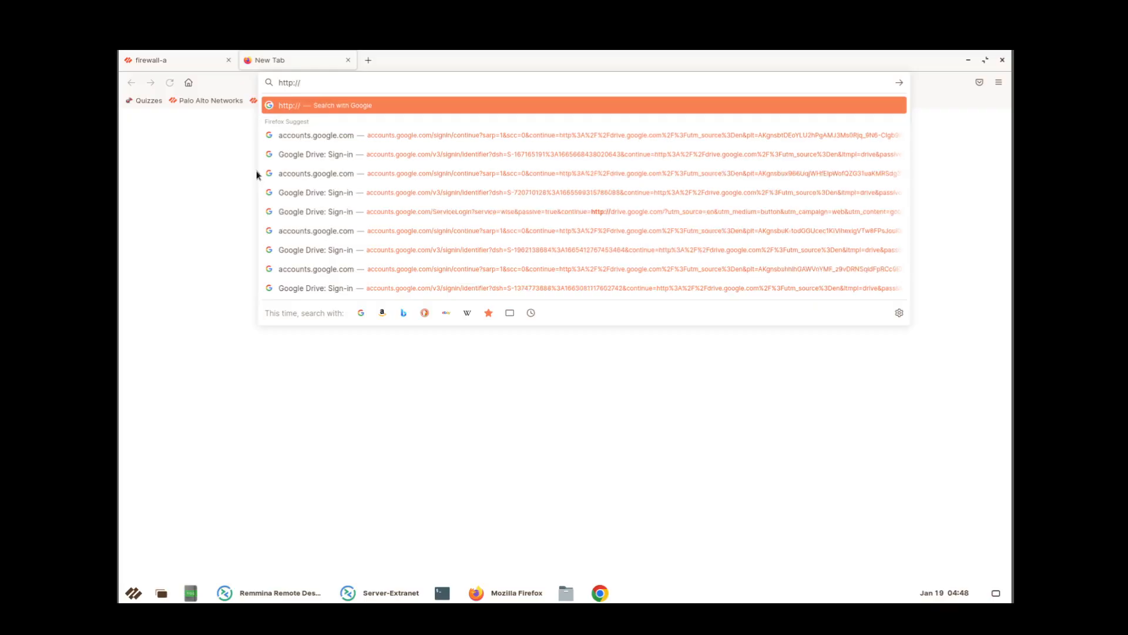
pyautogui.write('192.168.5')
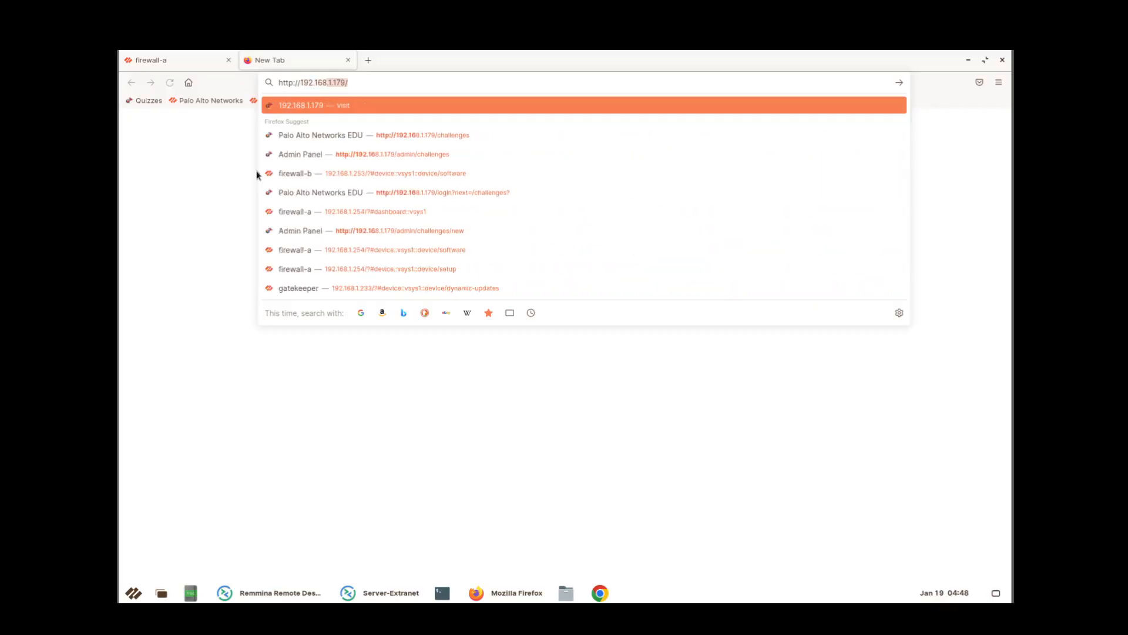
pyautogui.write('0.80')
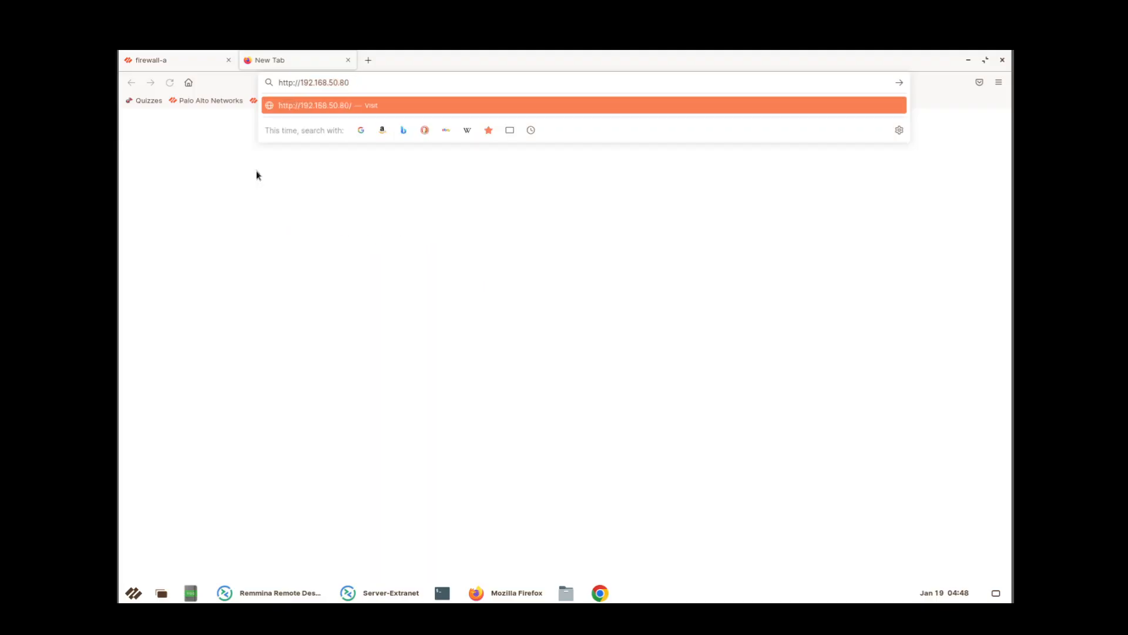
pyautogui.press('Return')
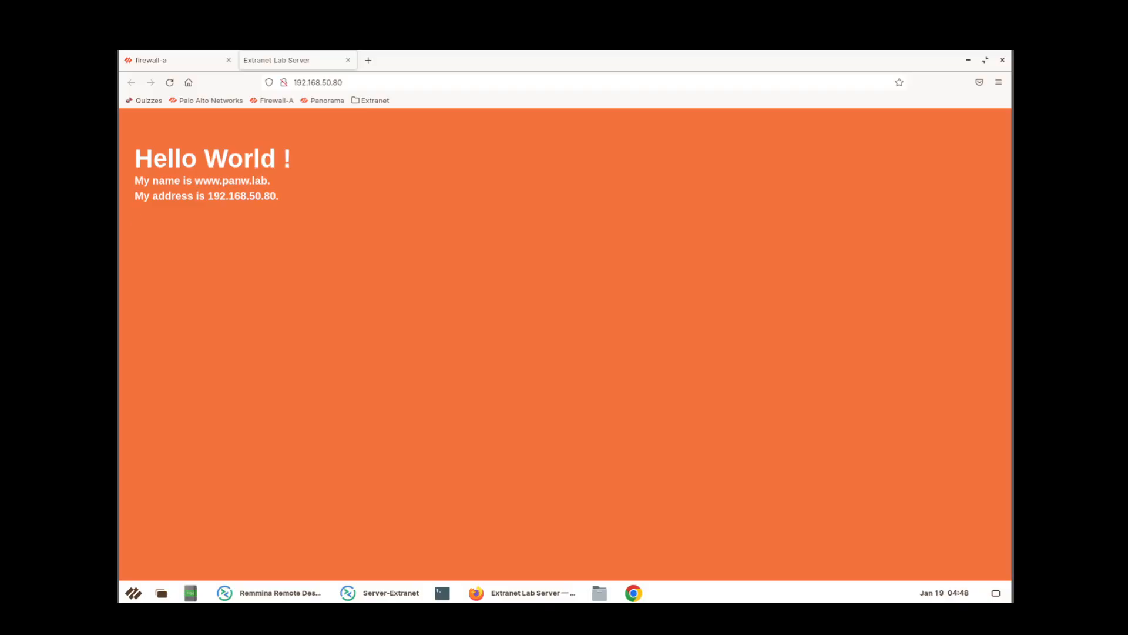
# Request badtarfile.tar from 192.168.50.80 and save it to the Downloads folder.
pyautogui.click(371, 82)
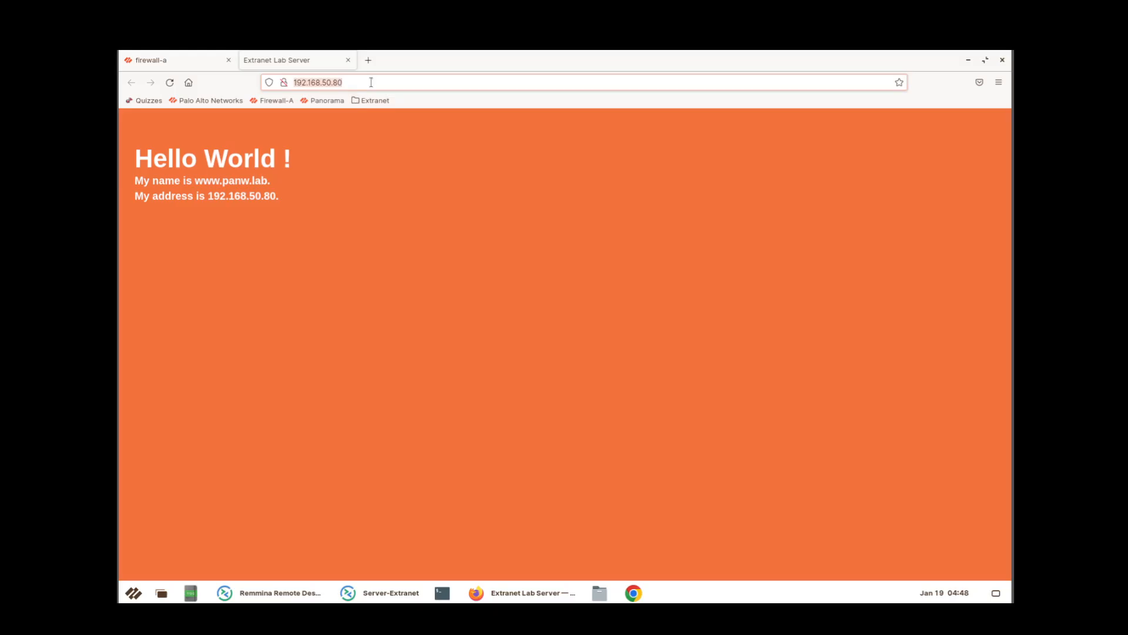
pyautogui.click(371, 82)
pyautogui.write('/')
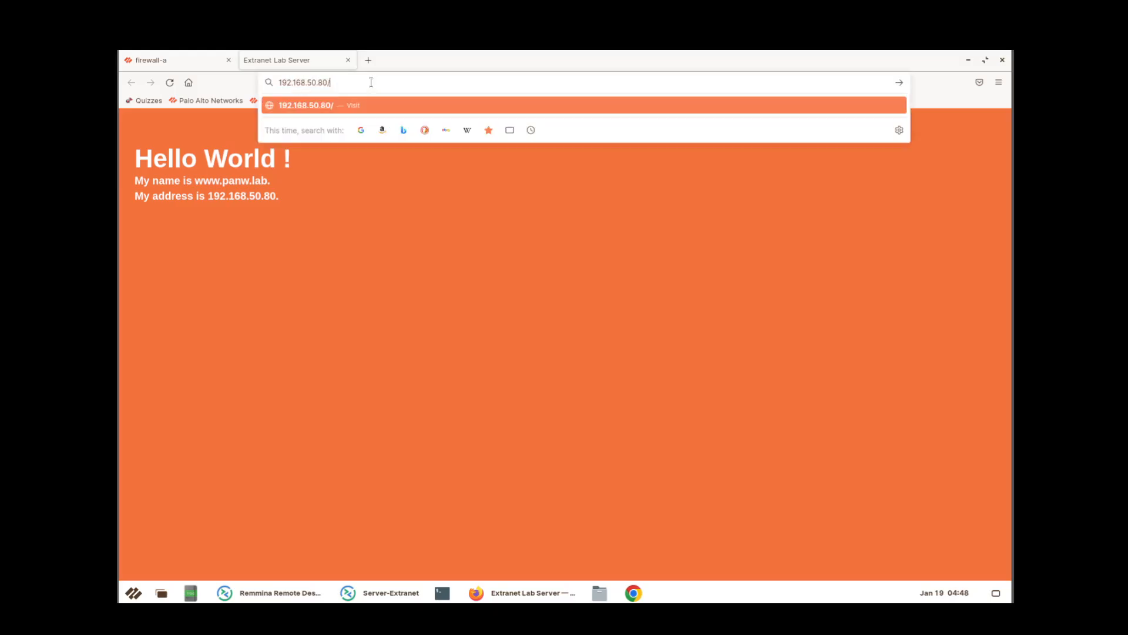
pyautogui.write('badtarfile.tar')
pyautogui.press('Return')
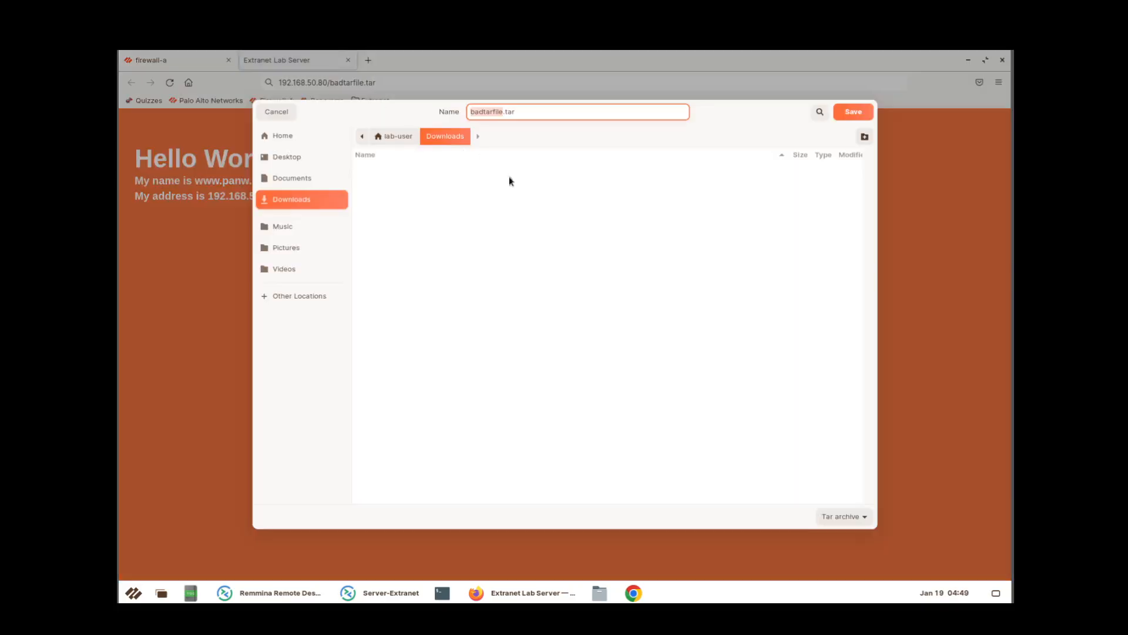
pyautogui.click(853, 112)
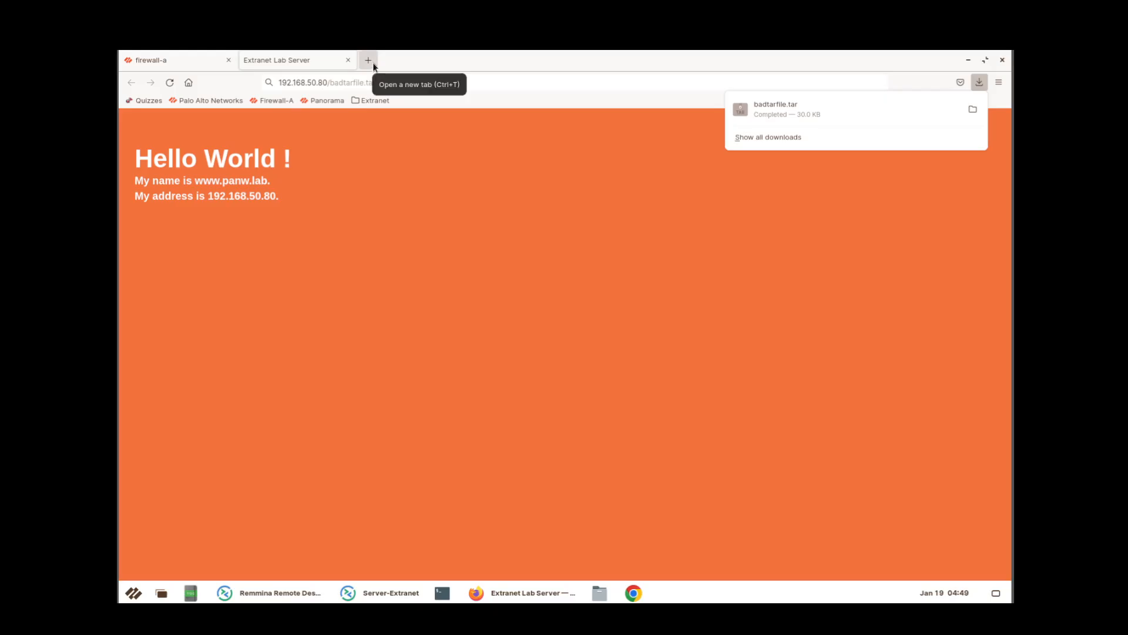
# Request companyssns.txt from 192.168.50.80 instead of badtarfile.tar, and close the extranet tab once the file has loaded.
pyautogui.click(385, 84)
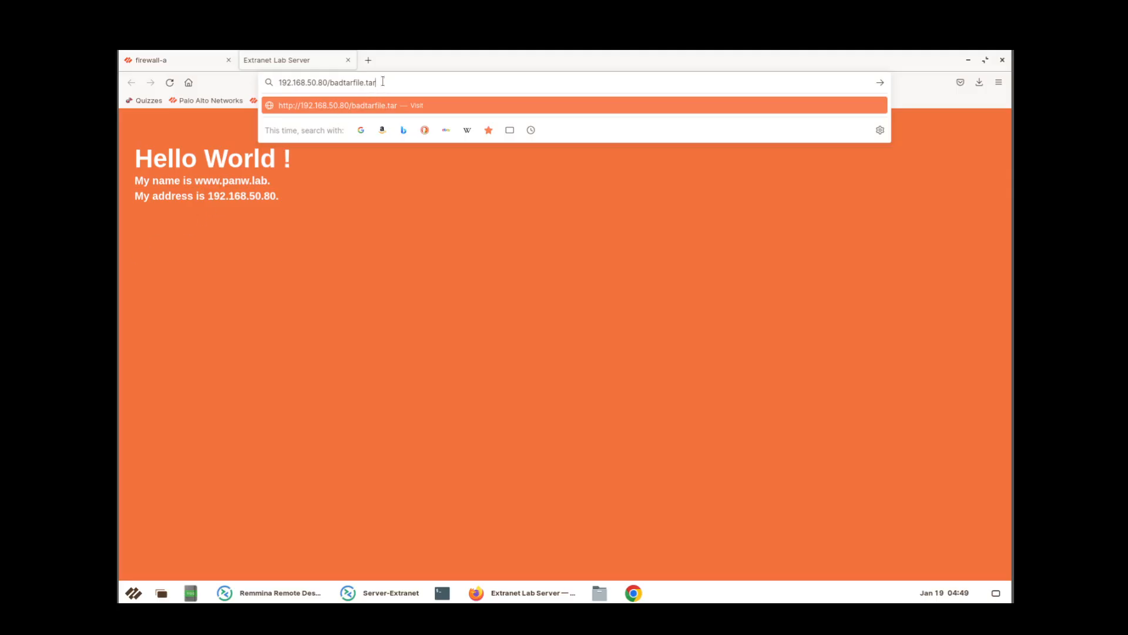
pyautogui.press('BackSpace')
pyautogui.press('BackSpace')
pyautogui.press('BackSpace')
pyautogui.press('BackSpace')
pyautogui.press('BackSpace')
pyautogui.press('BackSpace')
pyautogui.press('BackSpace')
pyautogui.press('BackSpace')
pyautogui.press('BackSpace')
pyautogui.press('BackSpace')
pyautogui.press('BackSpace')
pyautogui.press('BackSpace')
pyautogui.press('BackSpace')
pyautogui.press('BackSpace')
pyautogui.write('companyssns.txt')
pyautogui.press('Return')
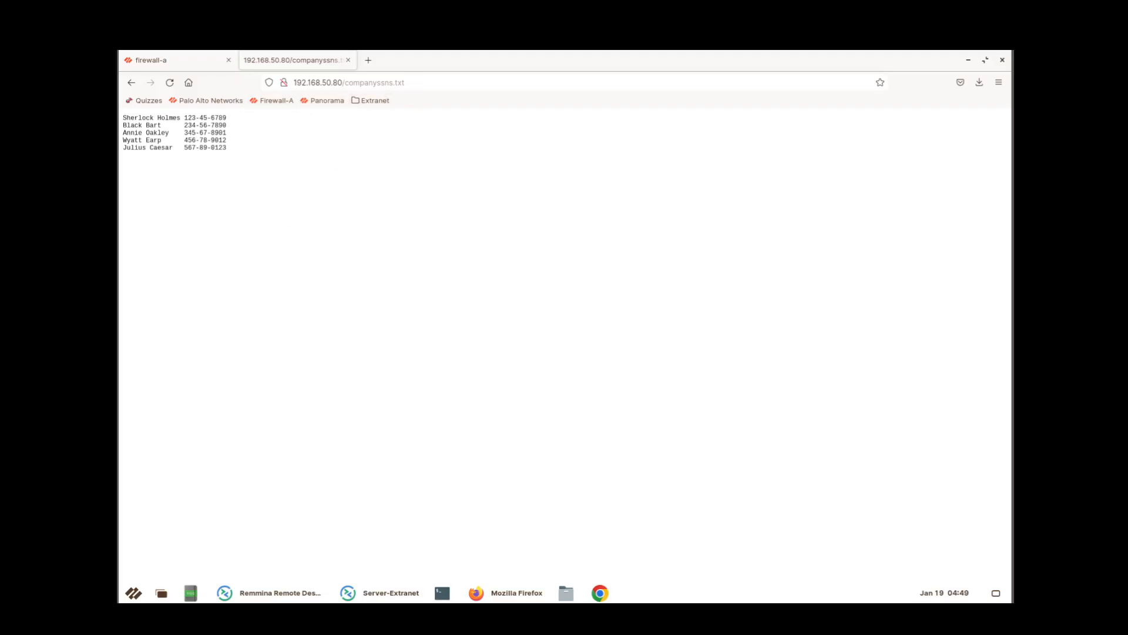
pyautogui.click(348, 60)
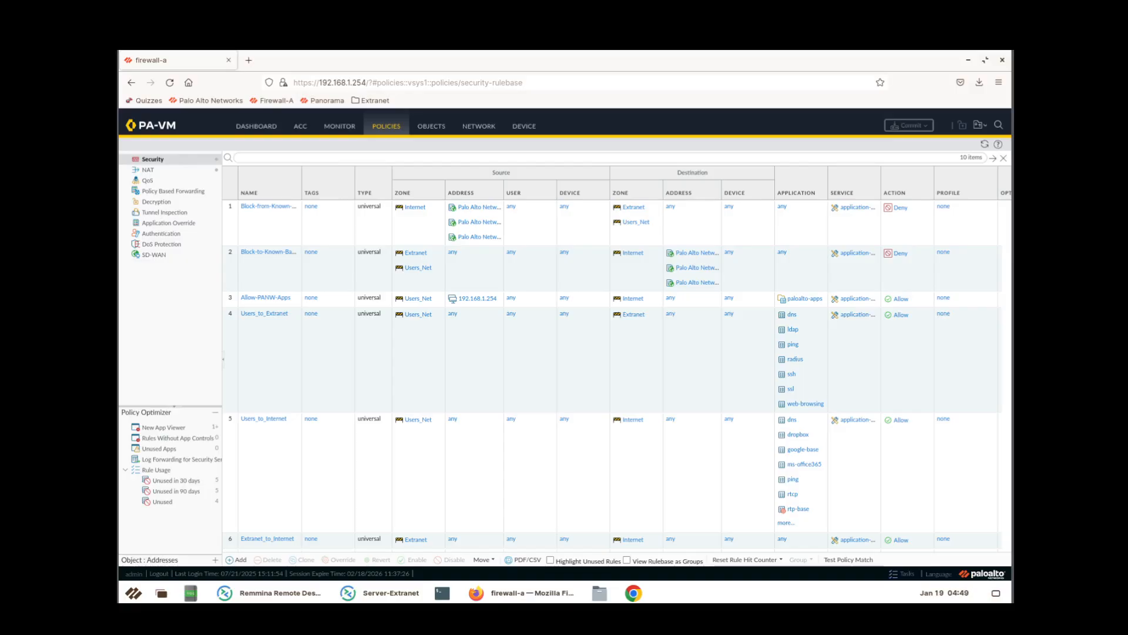
# Open a local terminal, check the traffic script's progress in the Server-Extranet session, and minimize both Remmina windows.
pyautogui.click(441, 595)
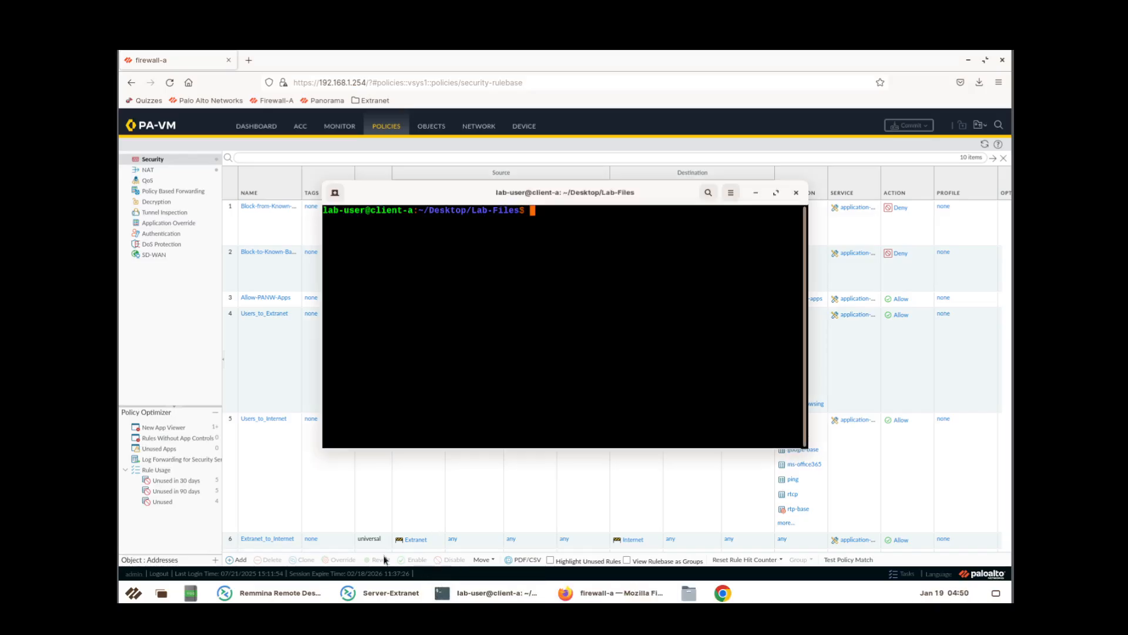
pyautogui.click(267, 488)
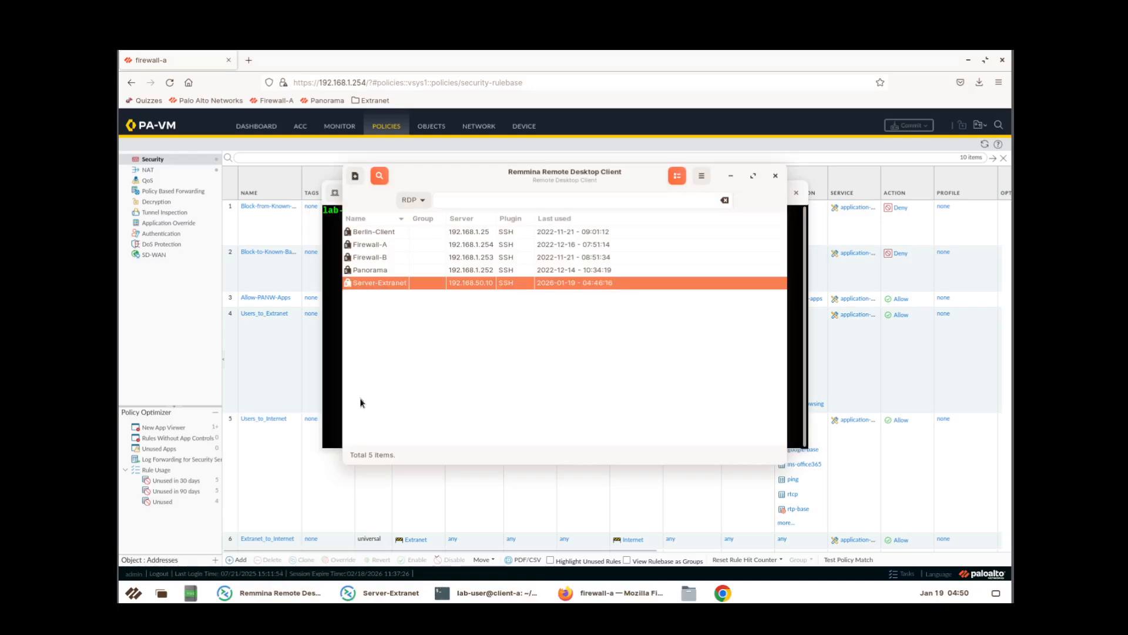
pyautogui.click(371, 595)
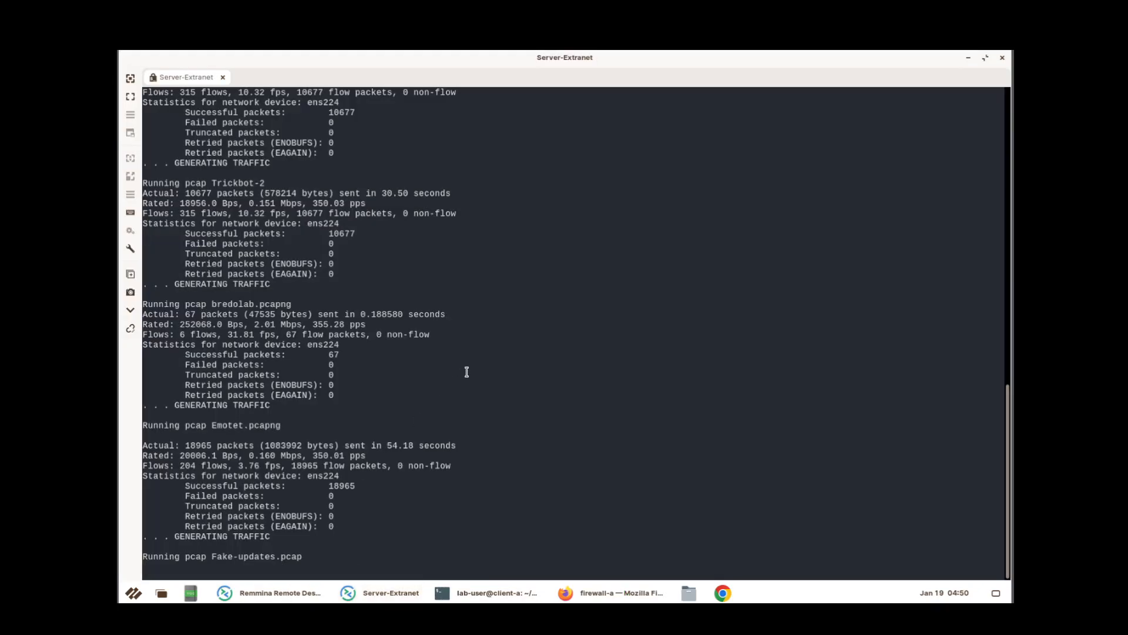
pyautogui.click(969, 58)
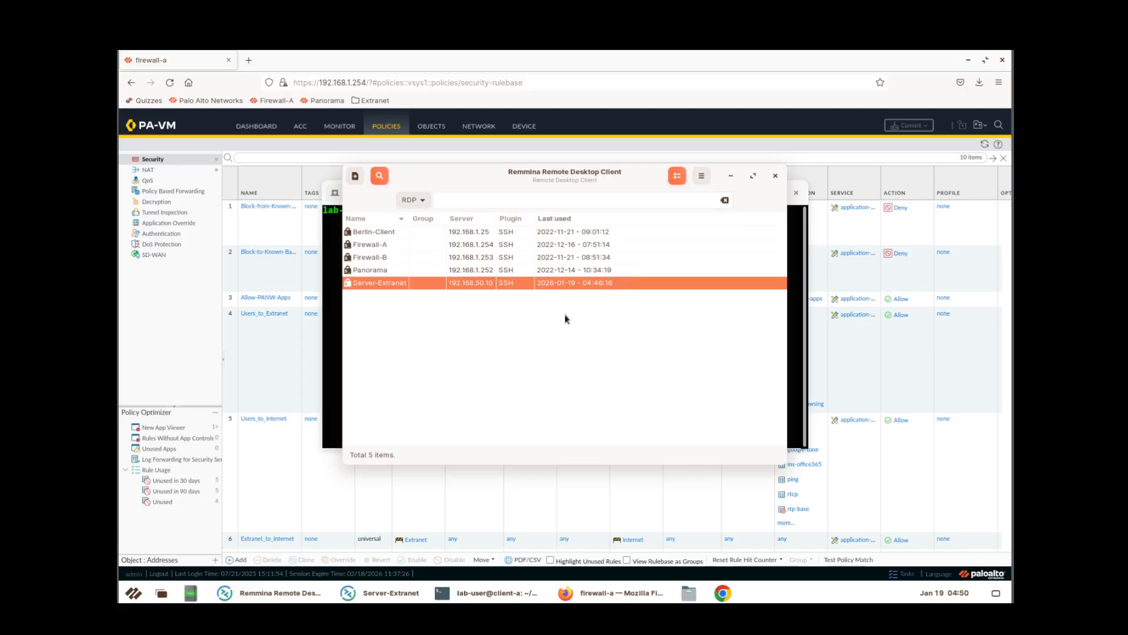
pyautogui.click(731, 175)
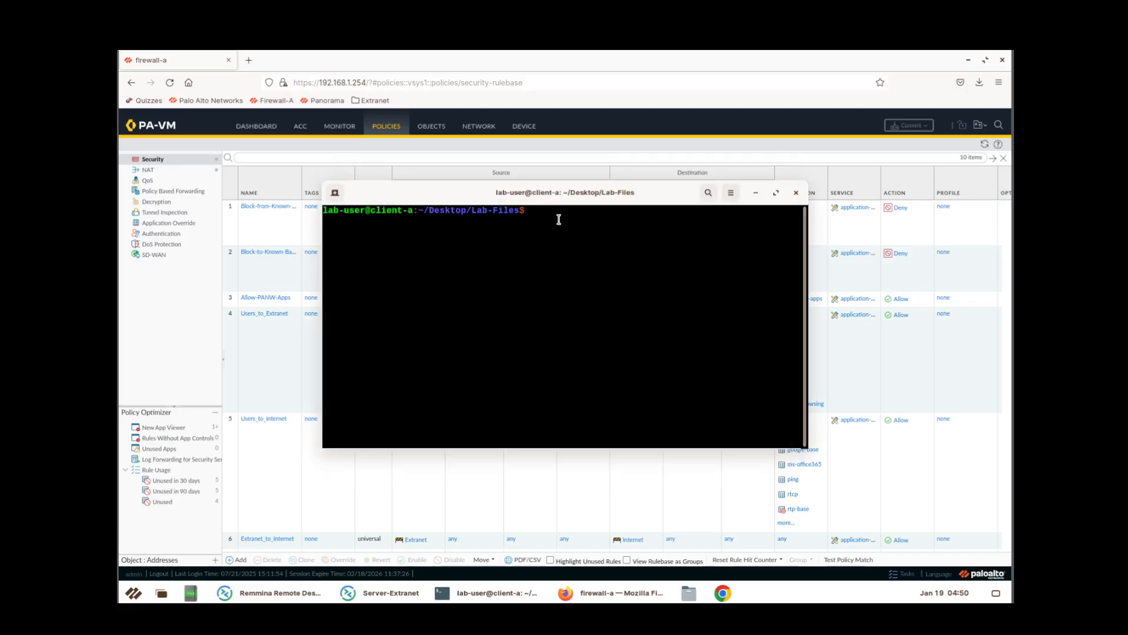
pyautogui.write('dig @8.8.8.8 www.quo')
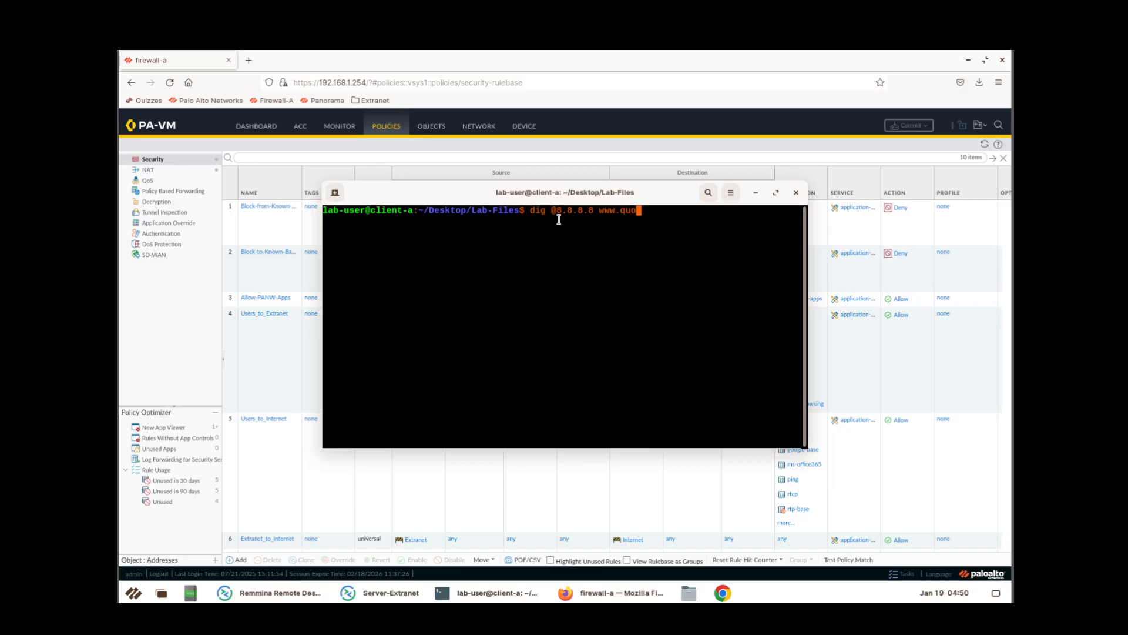
pyautogui.write('ra.com')
pyautogui.press('Return')
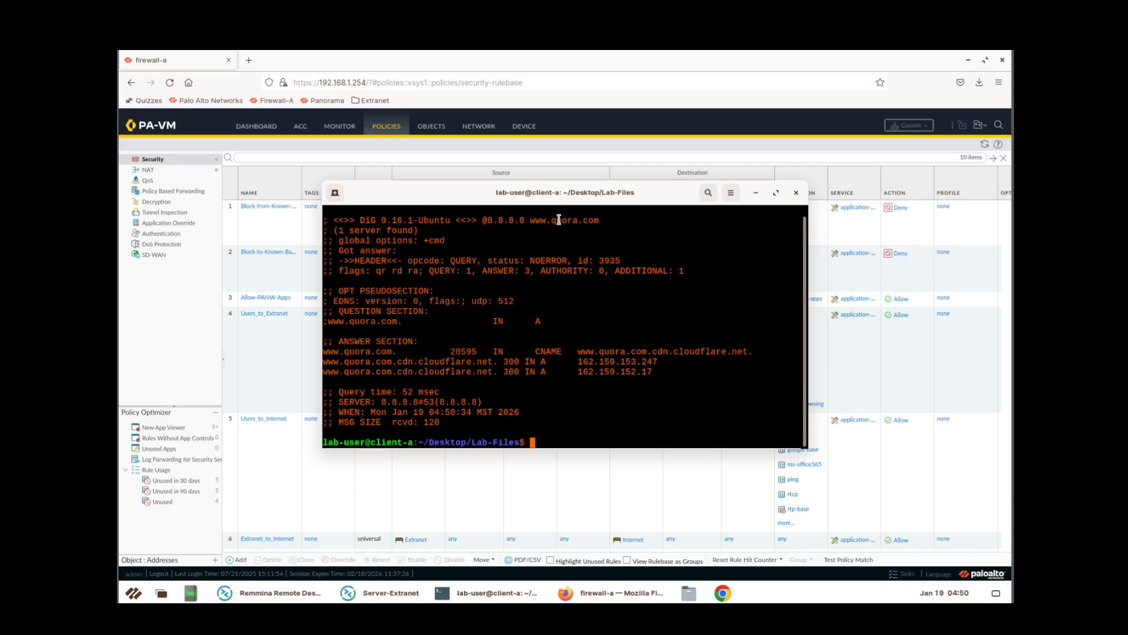
pyautogui.scroll(1, 457, 299)
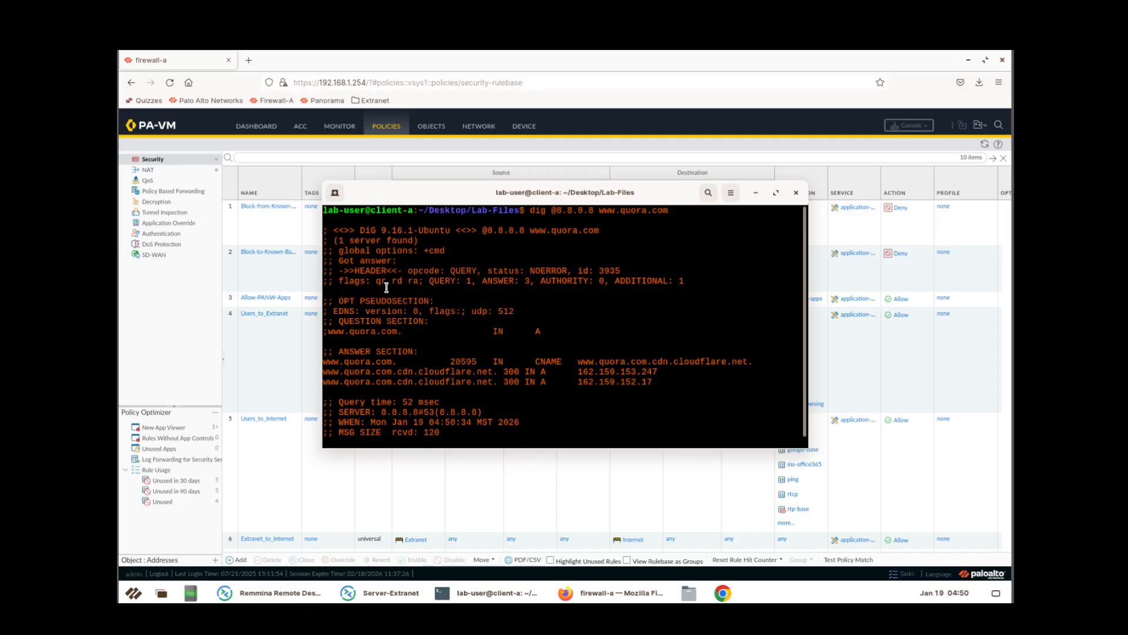
pyautogui.scroll(-1, 388, 291)
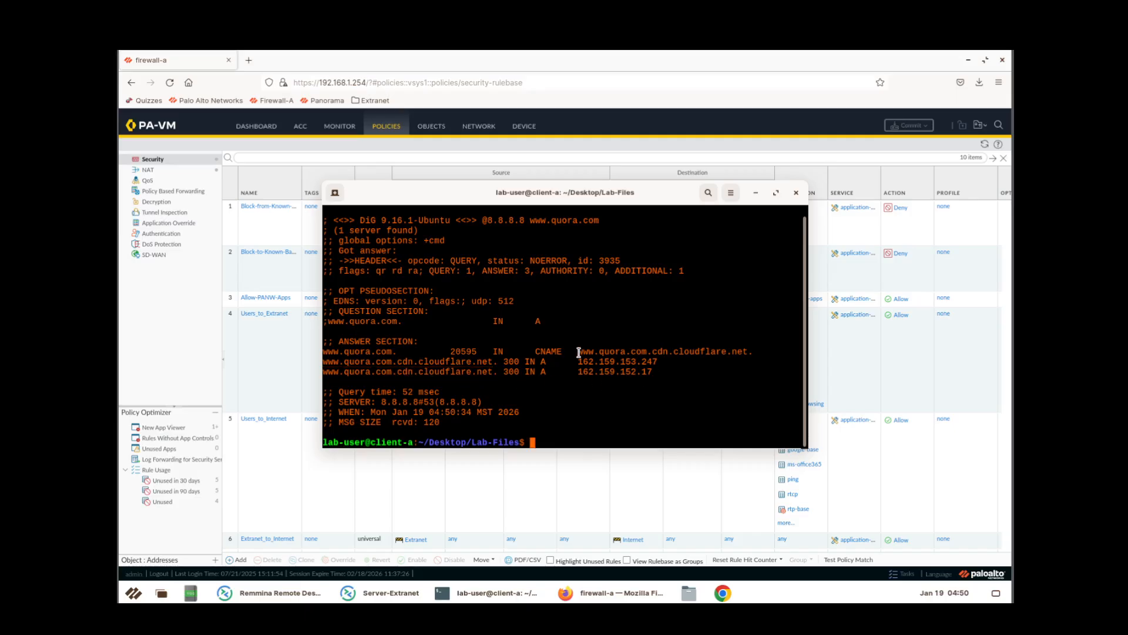
pyautogui.moveTo(583, 361); pyautogui.dragTo(658, 362)
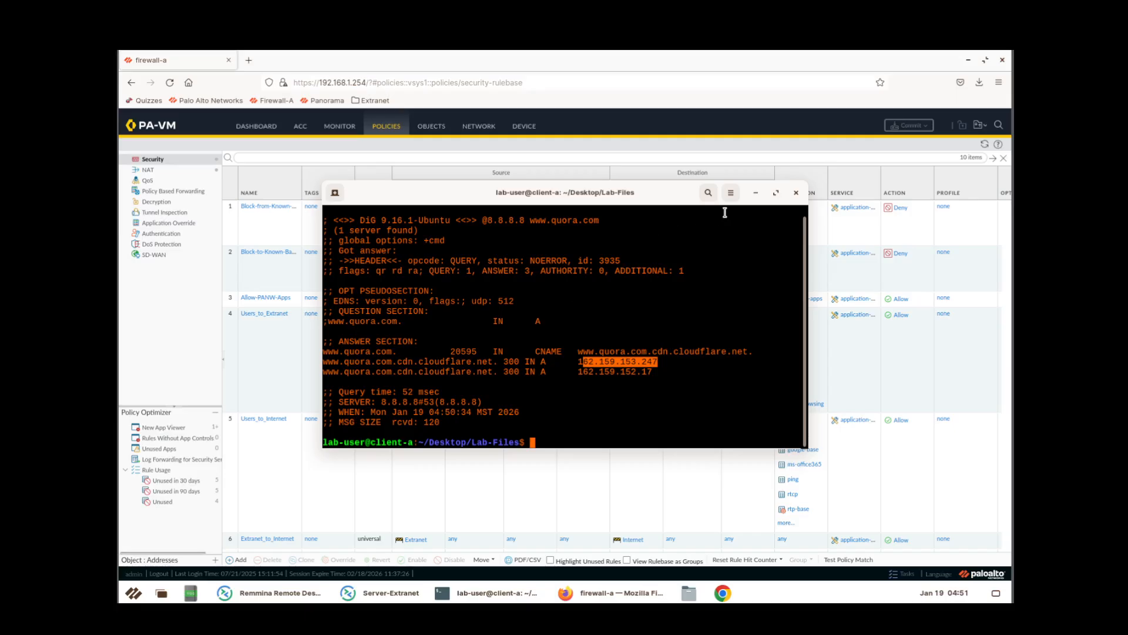
pyautogui.click(756, 193)
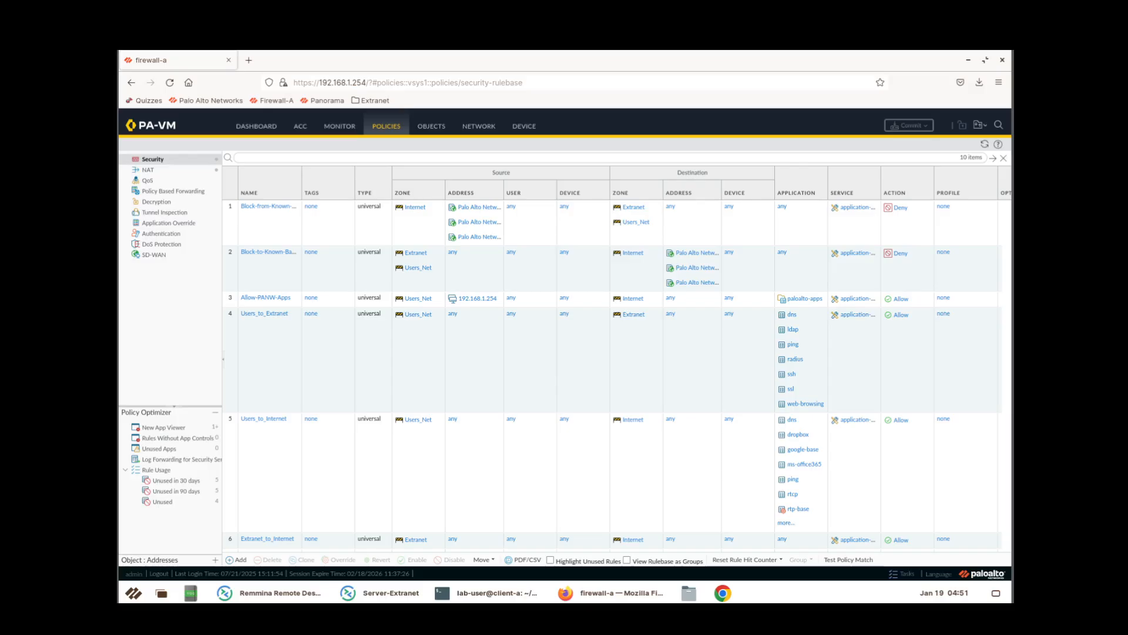
# Review the predefined default Antivirus security profile in the firewall's objects and clone it.
pyautogui.click(431, 126)
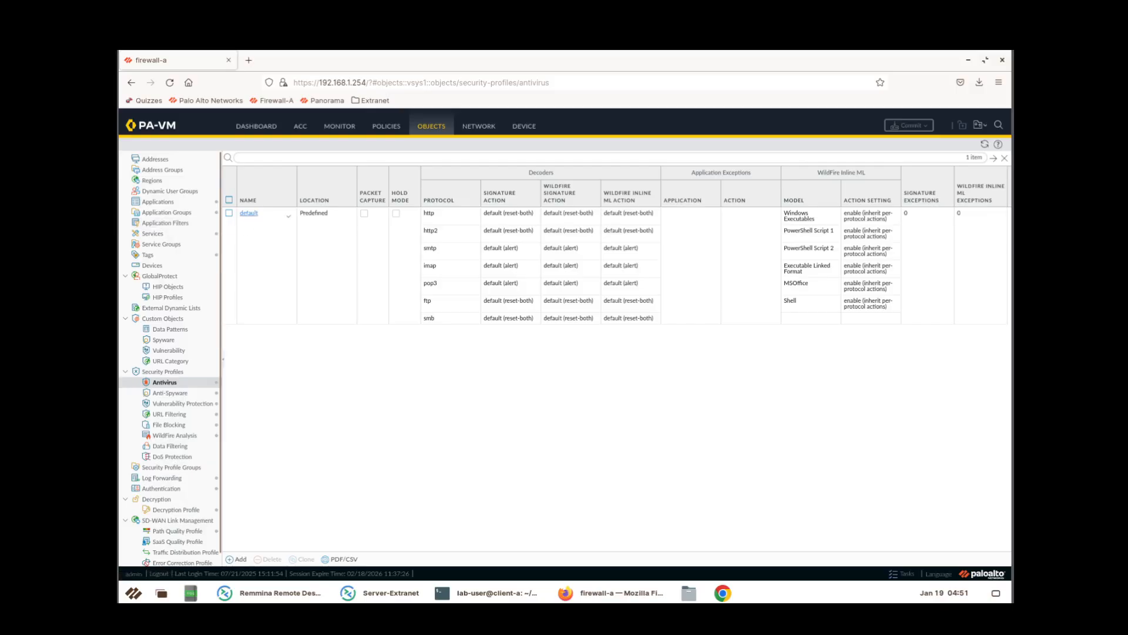
pyautogui.click(249, 212)
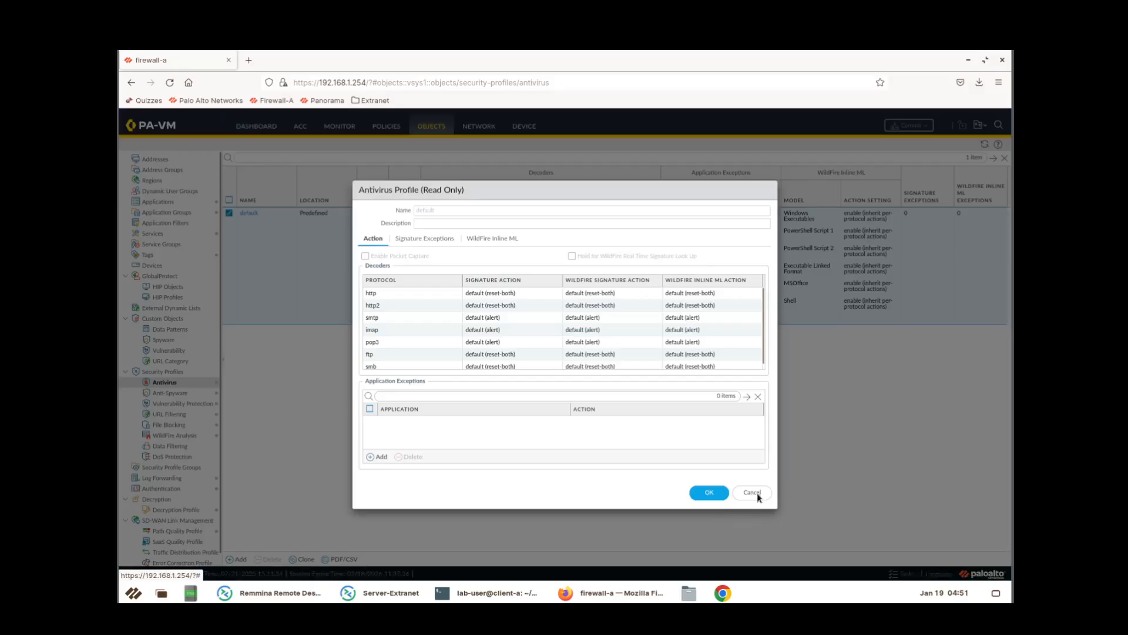
pyautogui.press('Escape')
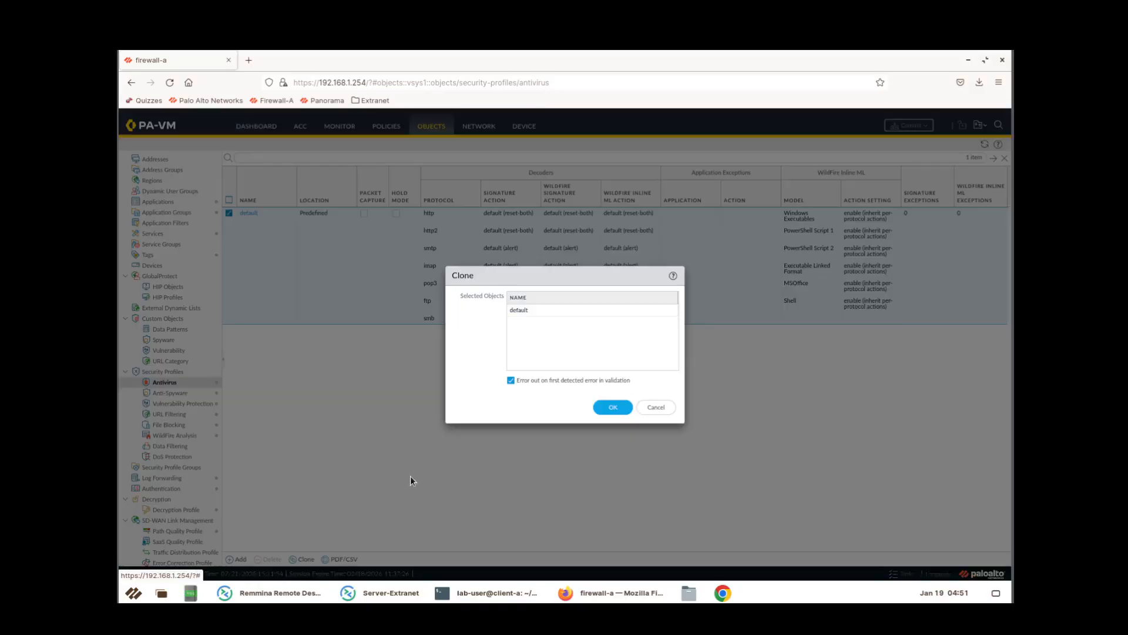
pyautogui.click(612, 407)
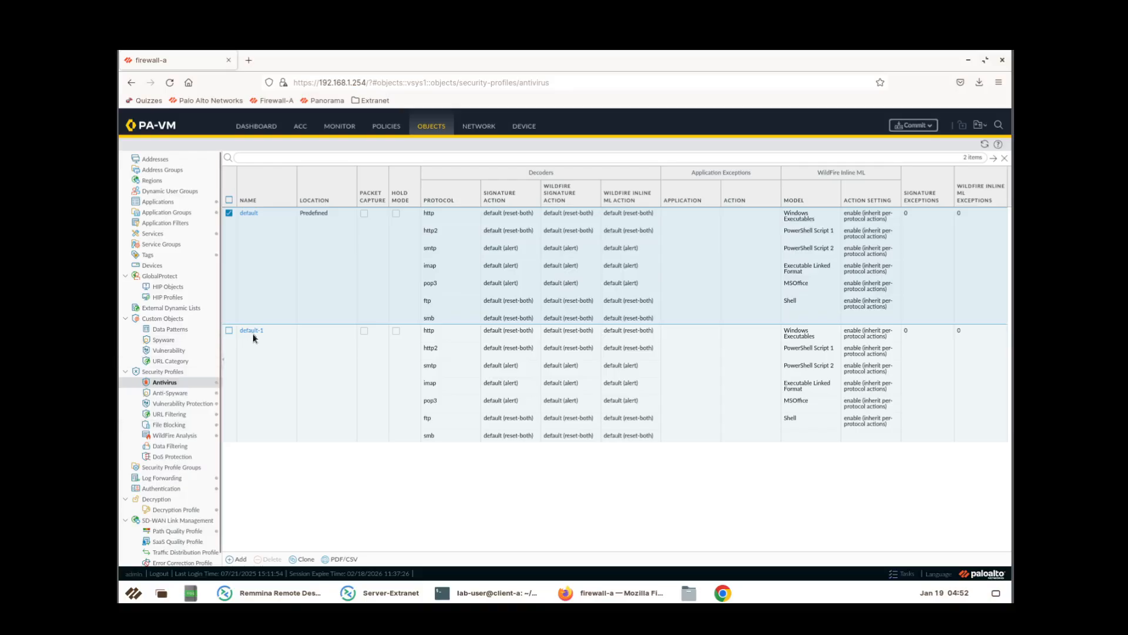
# Rename the cloned antivirus profile as Corp-AV and save it.
pyautogui.click(235, 345)
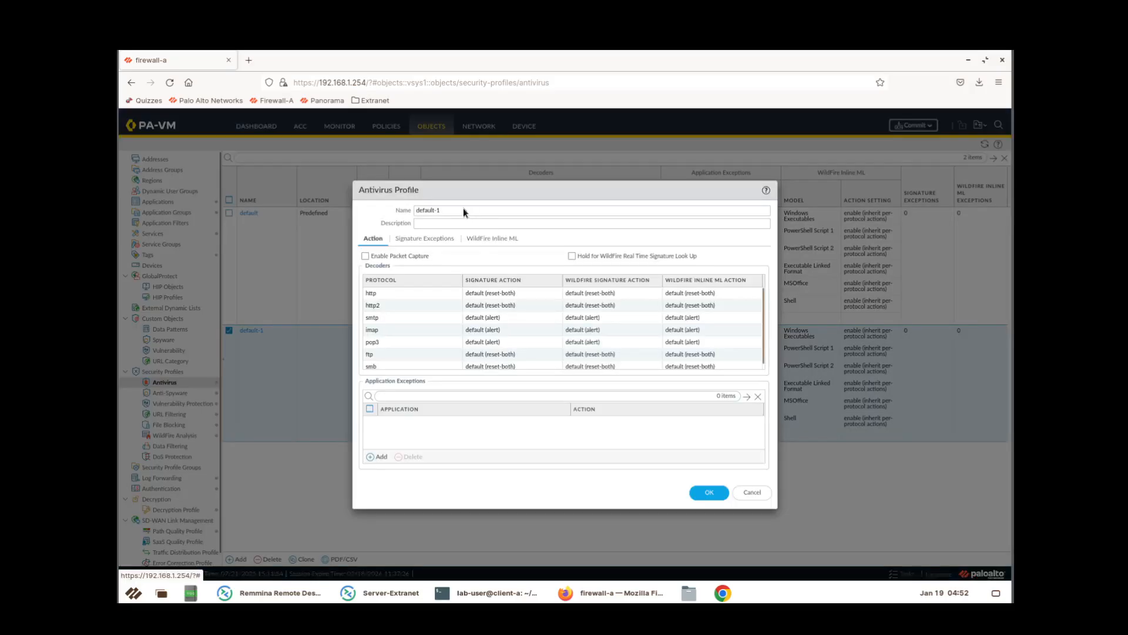
pyautogui.tripleClick(443, 212)
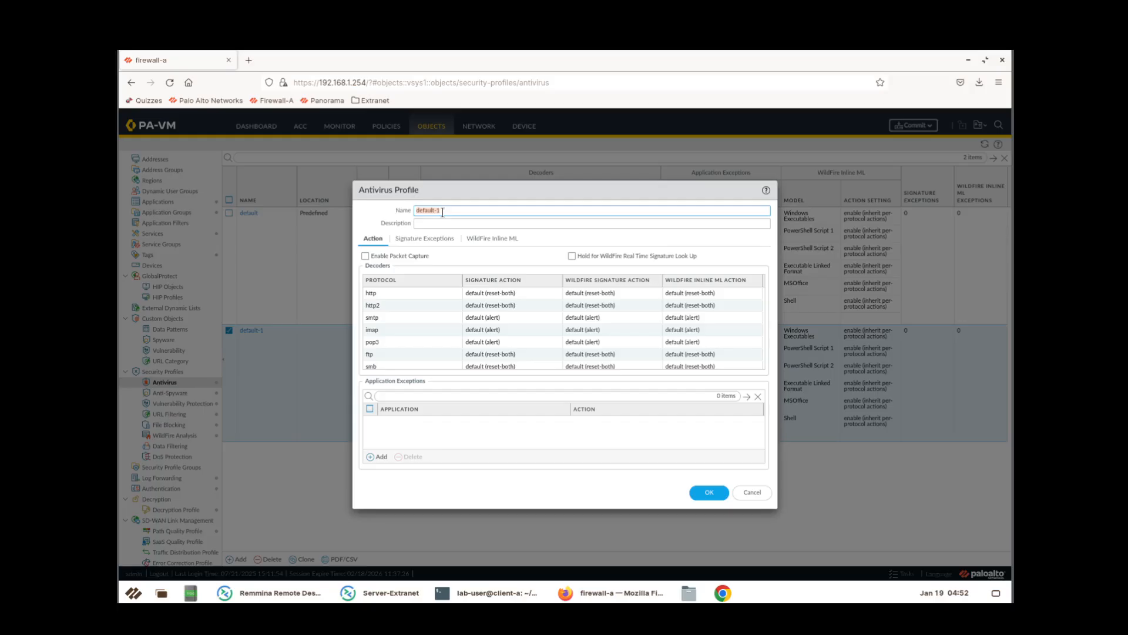
pyautogui.write('Corp-AV')
pyautogui.click(707, 494)
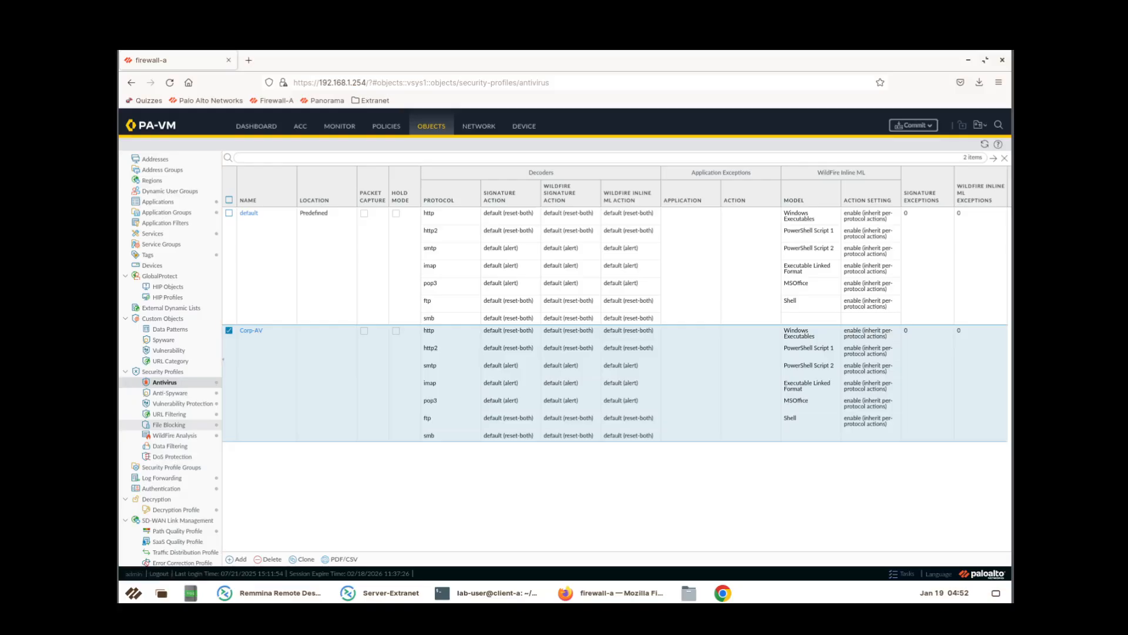
# Clone the predefined strict Vulnerability Protection profile.
pyautogui.click(183, 404)
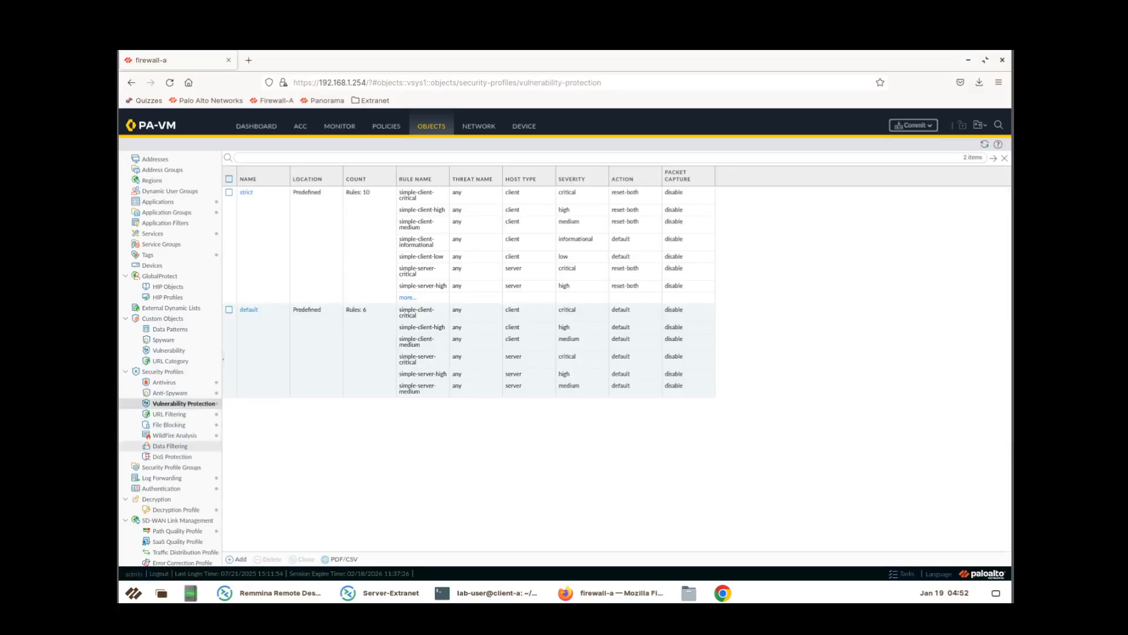
pyautogui.click(260, 242)
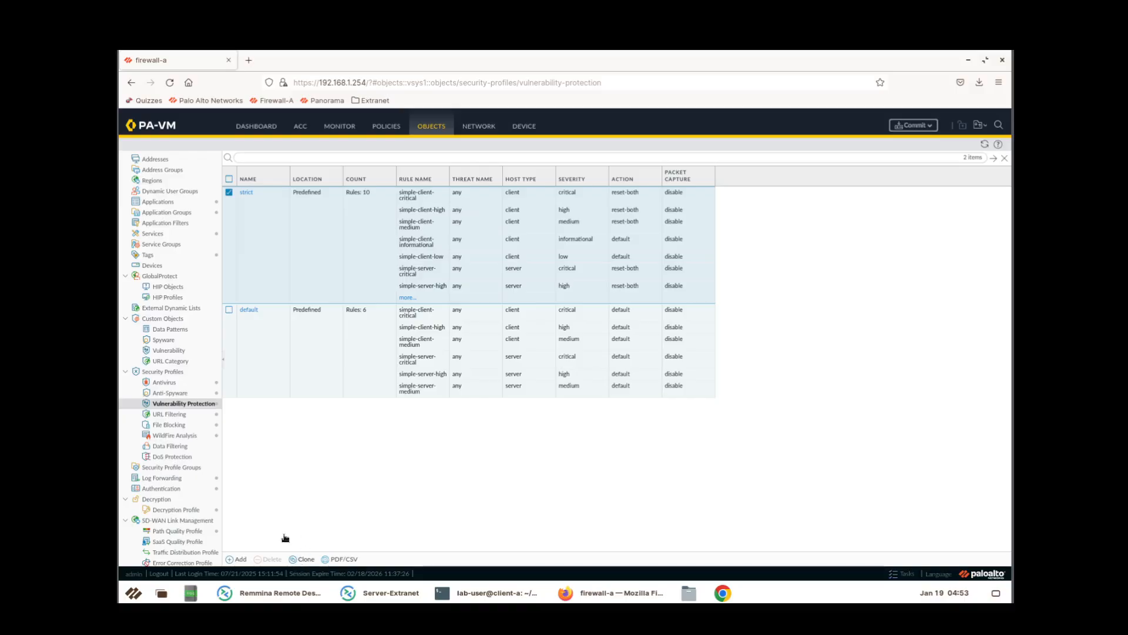
pyautogui.click(302, 559)
pyautogui.click(597, 409)
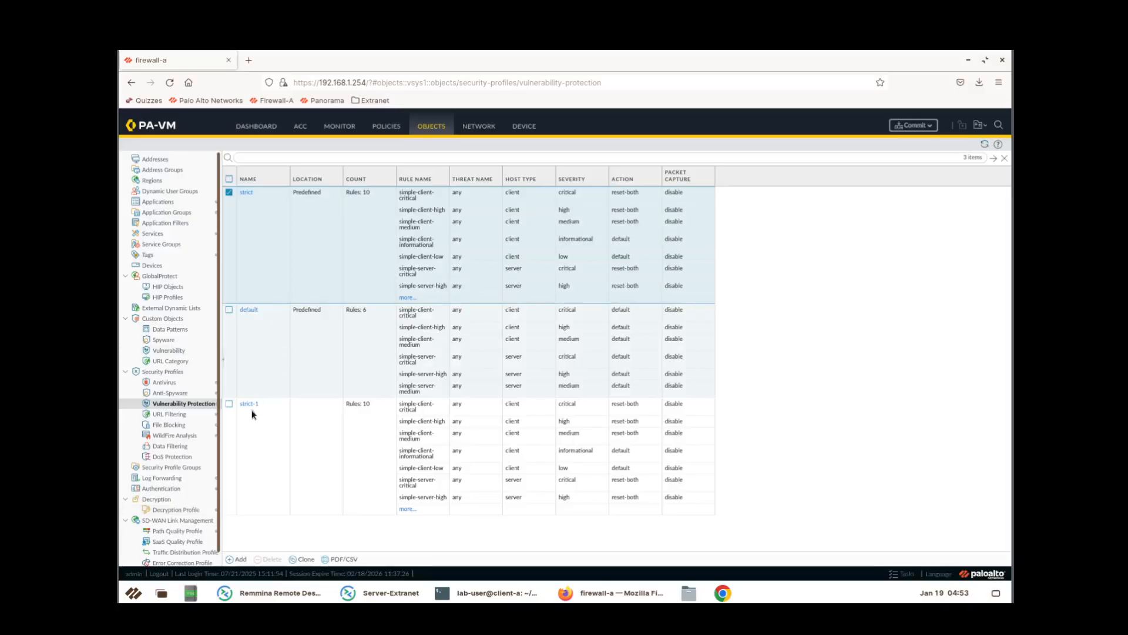
# Rename the cloned strict vulnerability protection profile as Corp-Vuln and save it.
pyautogui.click(249, 405)
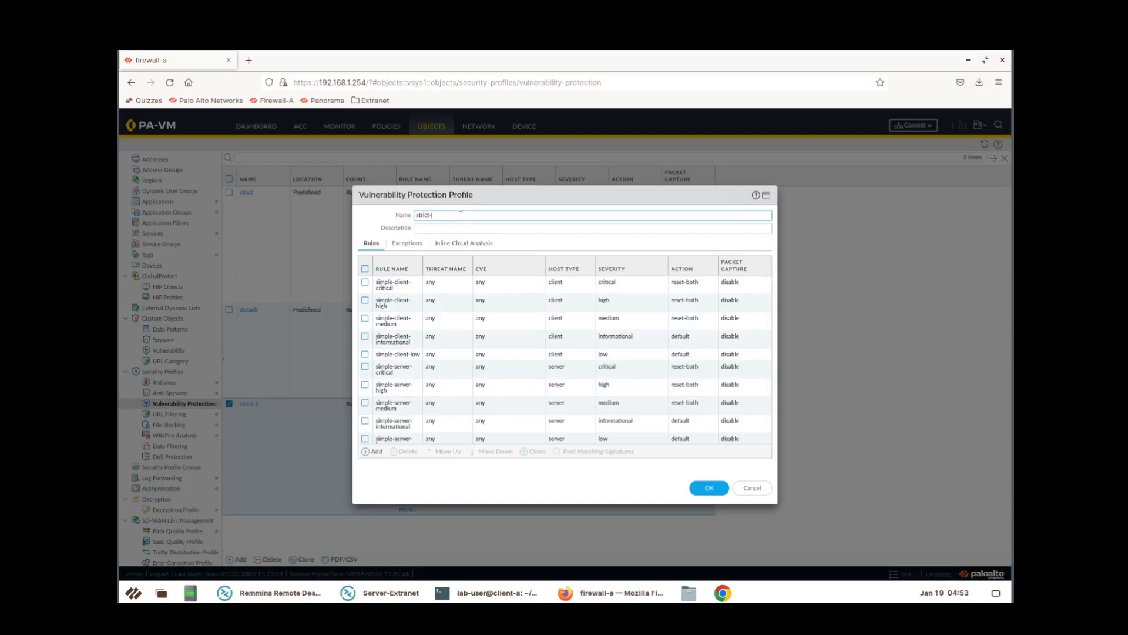
pyautogui.press('BackSpace')
pyautogui.press('BackSpace')
pyautogui.write('C')
pyautogui.click(708, 489)
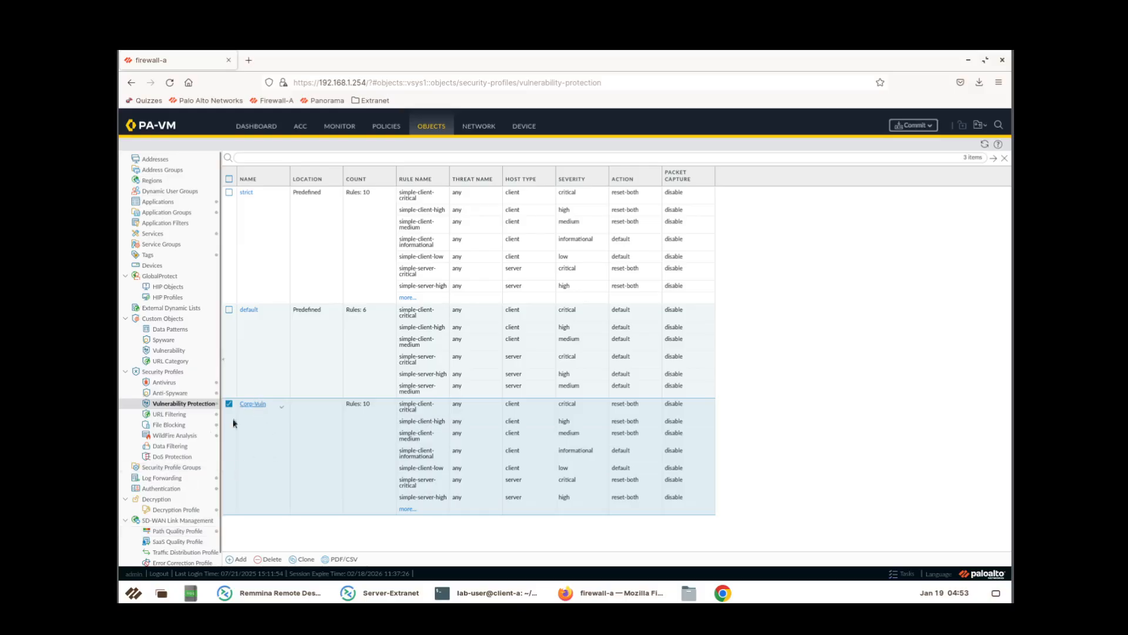
# Set the Corp-Vuln profile's description to "Standard vulnerability profile for all security policy rules" and save it.
pyautogui.click(260, 369)
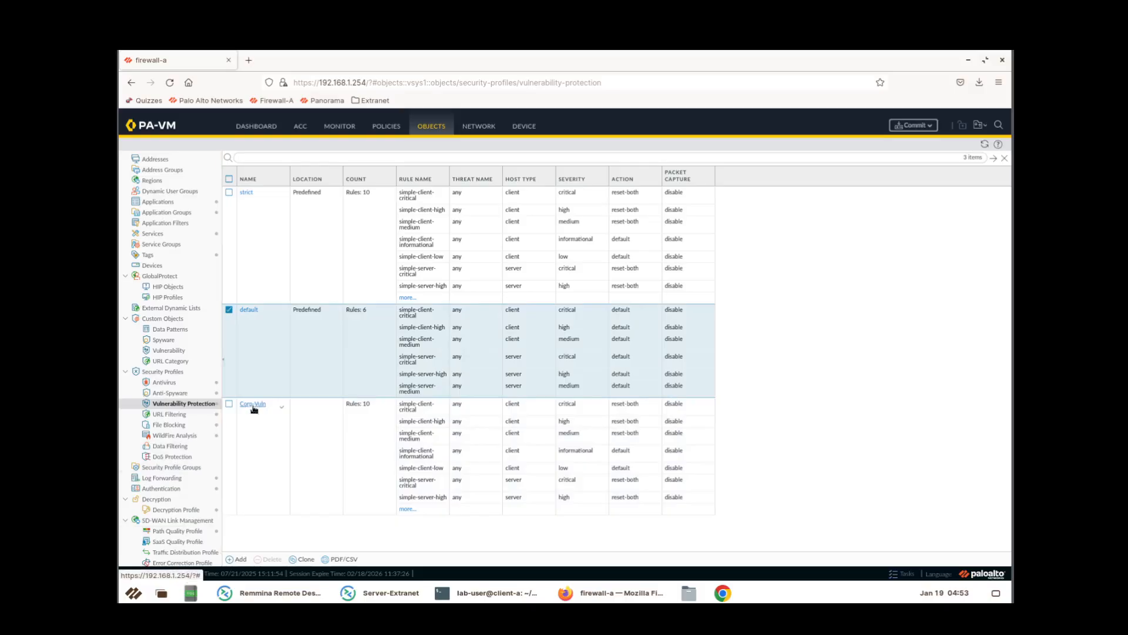
pyautogui.click(253, 407)
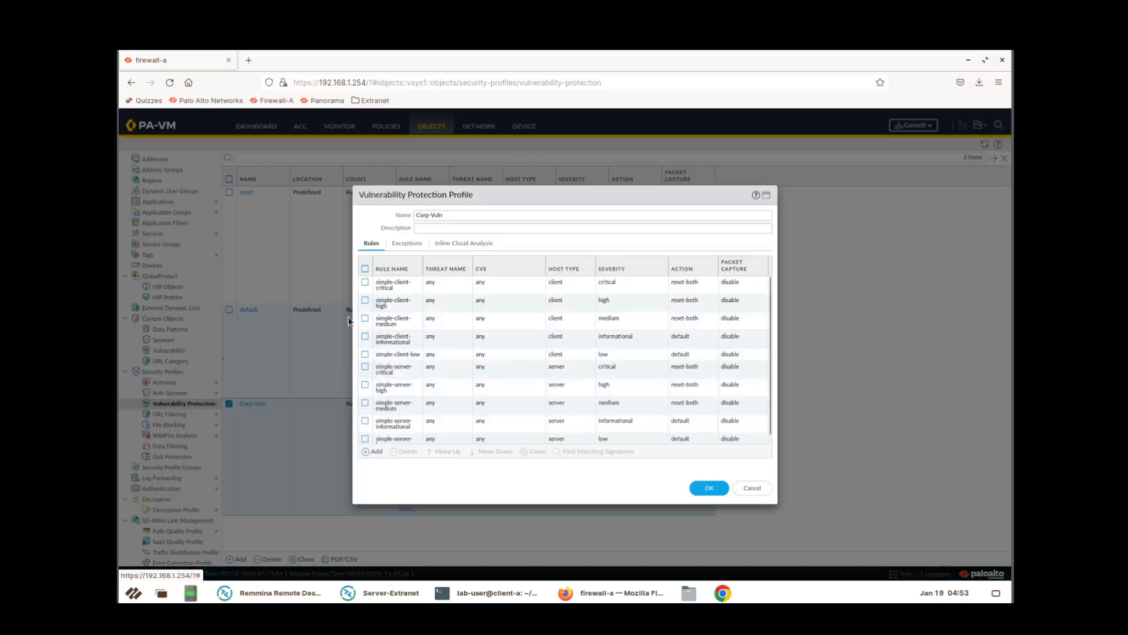
pyautogui.click(455, 228)
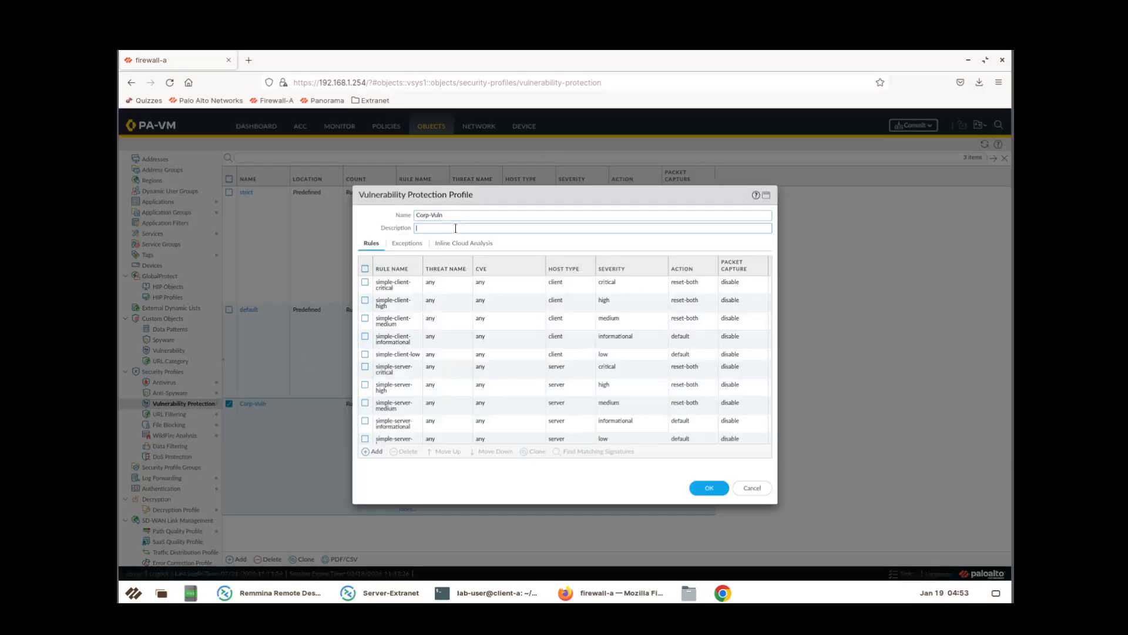
pyautogui.write('Standard vulnerability profile for all security p')
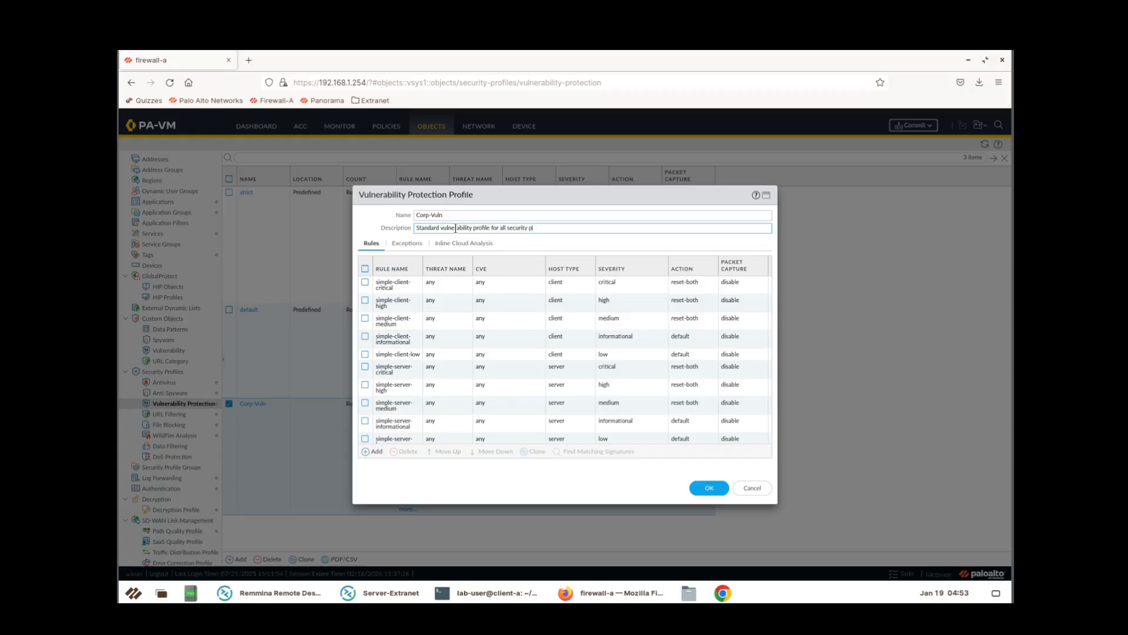
pyautogui.write('olicy rules')
pyautogui.click(708, 488)
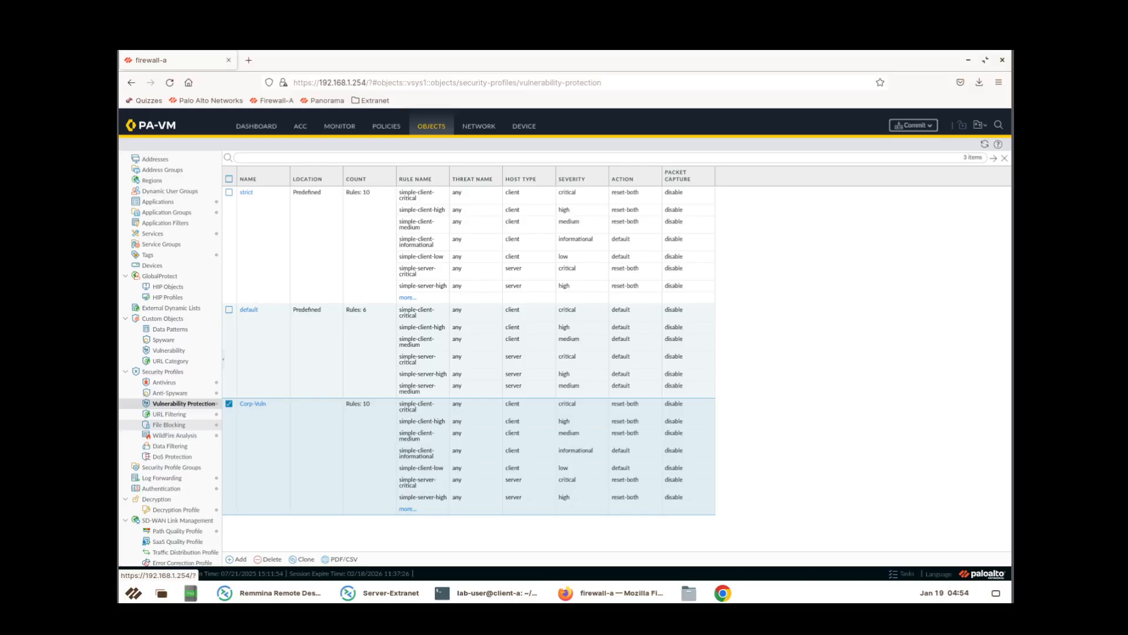
# Set the Corp-AV antivirus profile's description to "Standard antivirus profile for all security policy rules", copy that text, and save the profile.
pyautogui.click(164, 383)
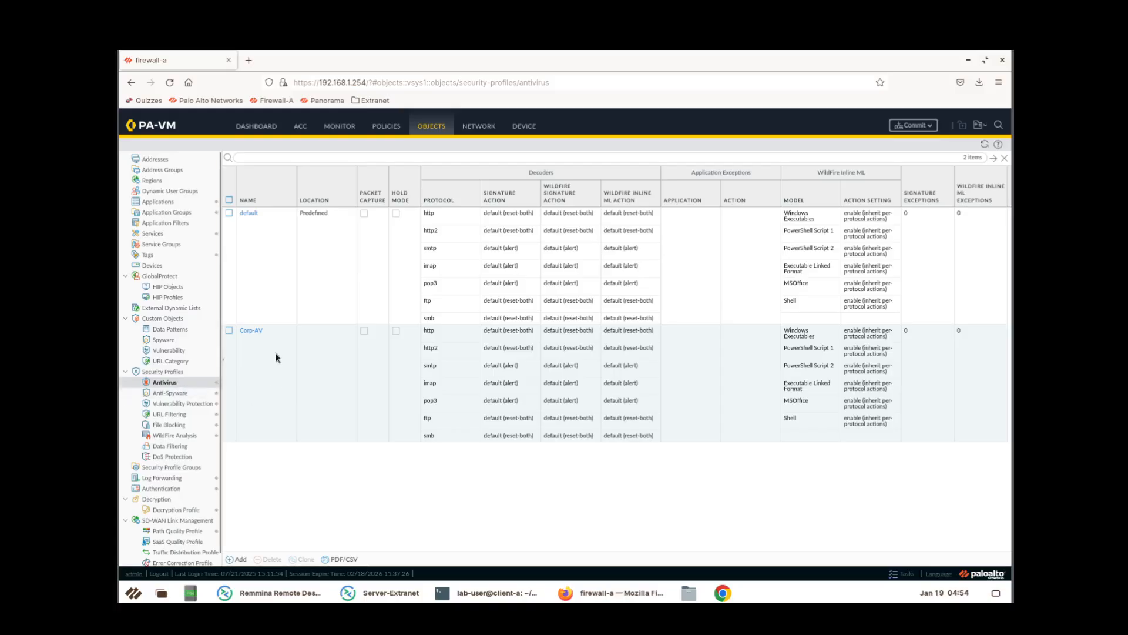
pyautogui.click(304, 406)
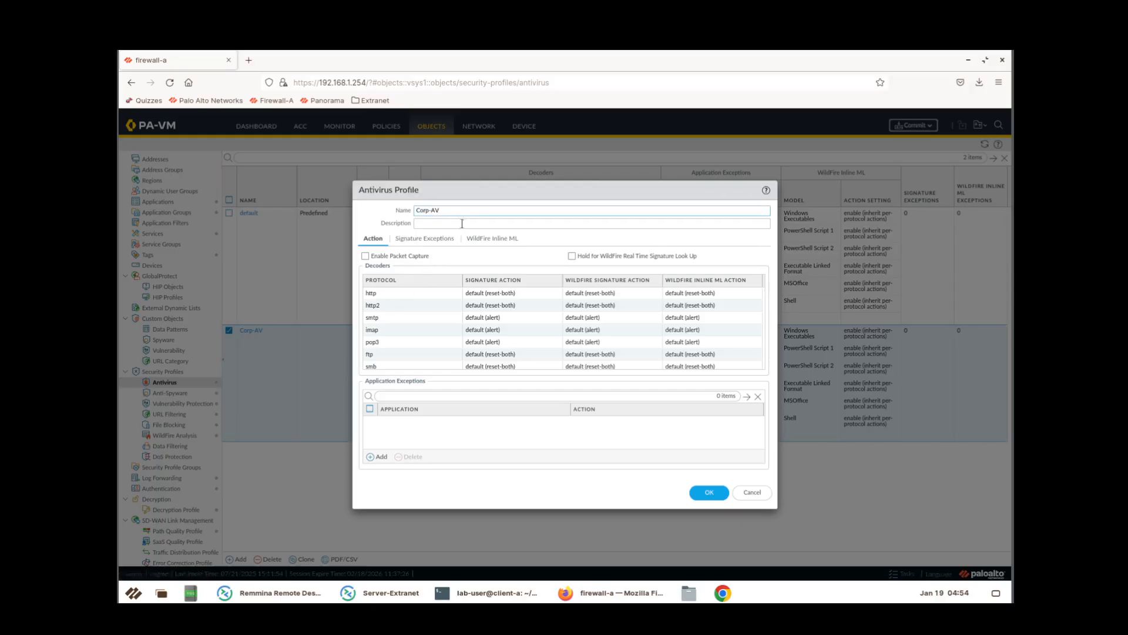
pyautogui.click(459, 227)
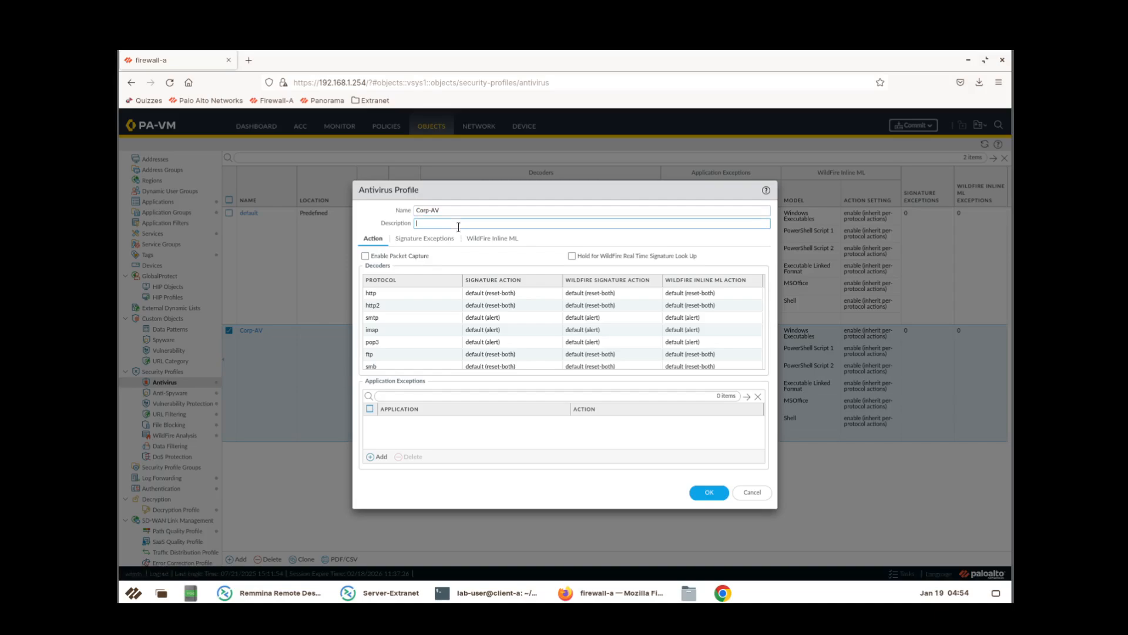
pyautogui.write('ard antivirus profile for all security policy rules')
pyautogui.moveTo(555, 224); pyautogui.dragTo(405, 225)
pyautogui.hotkey('ctrl', 'c')
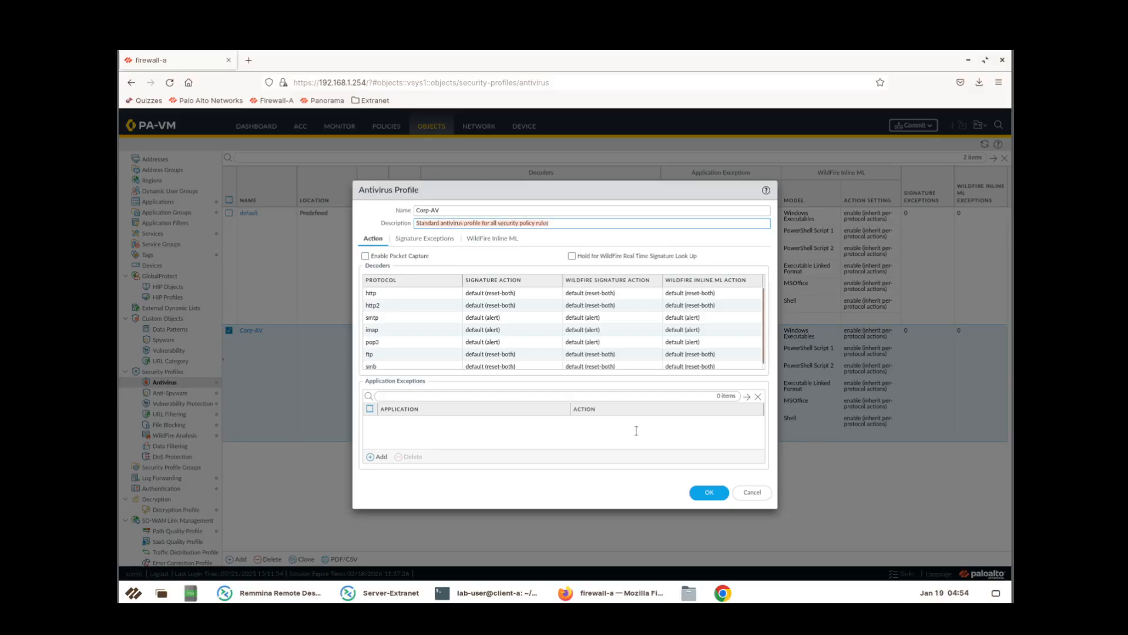
pyautogui.click(694, 494)
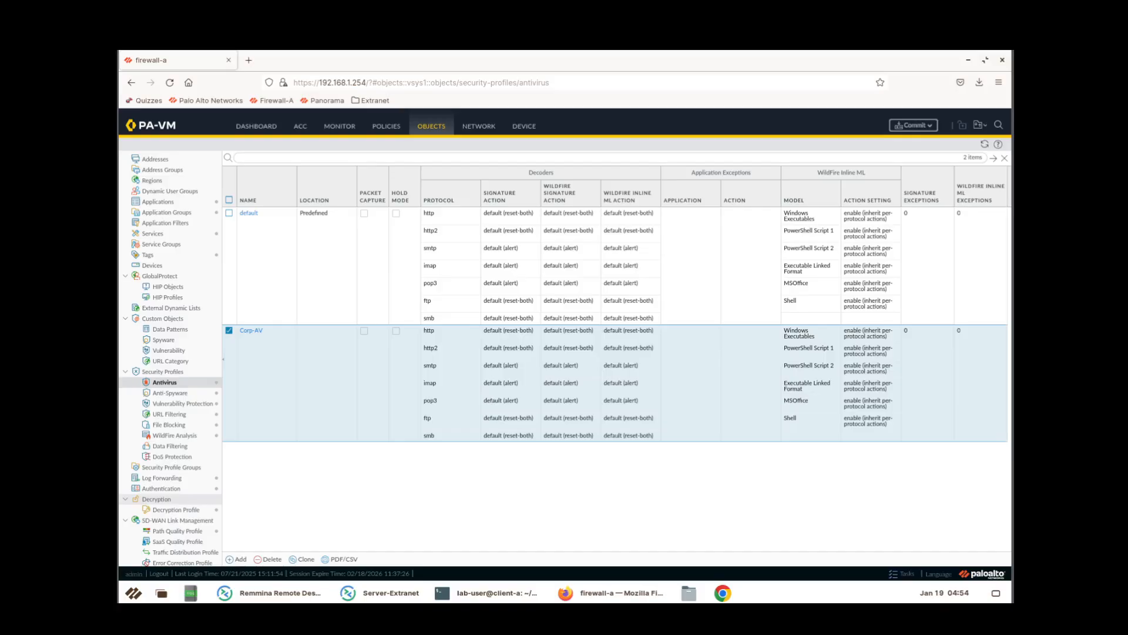
# Clone the predefined strict file blocking profile.
pyautogui.click(185, 427)
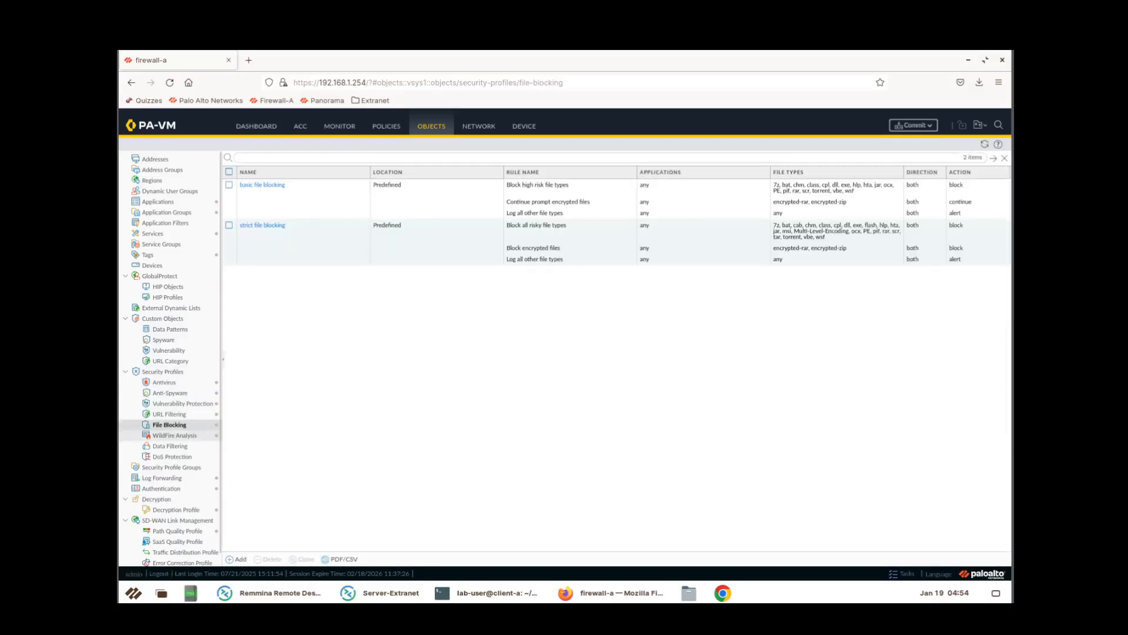
pyautogui.click(279, 257)
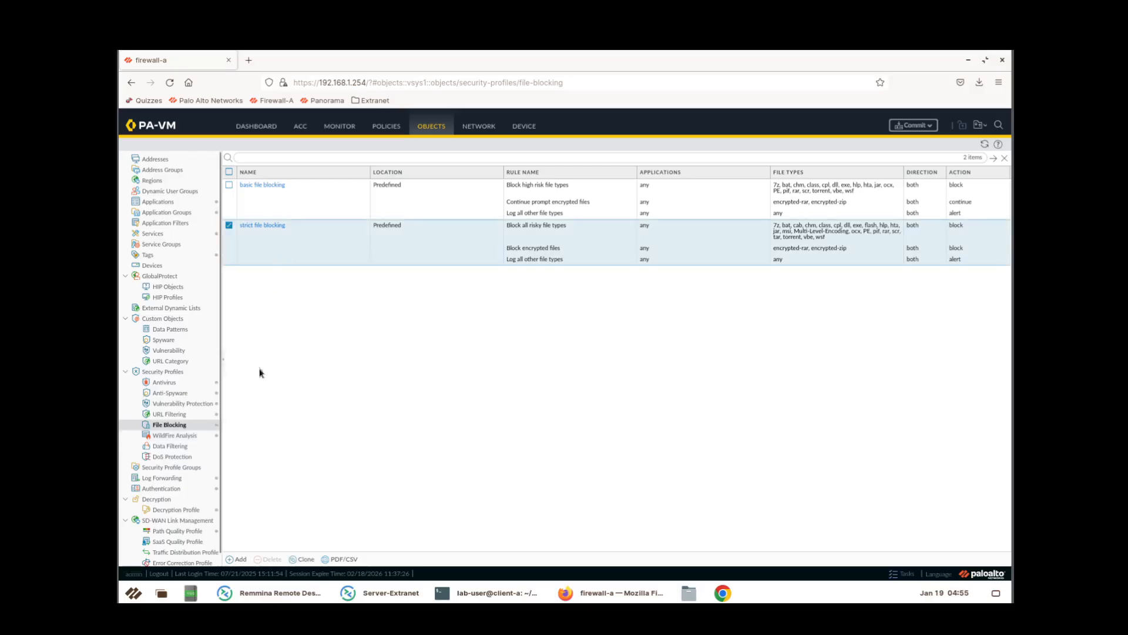
pyautogui.click(303, 559)
pyautogui.click(611, 411)
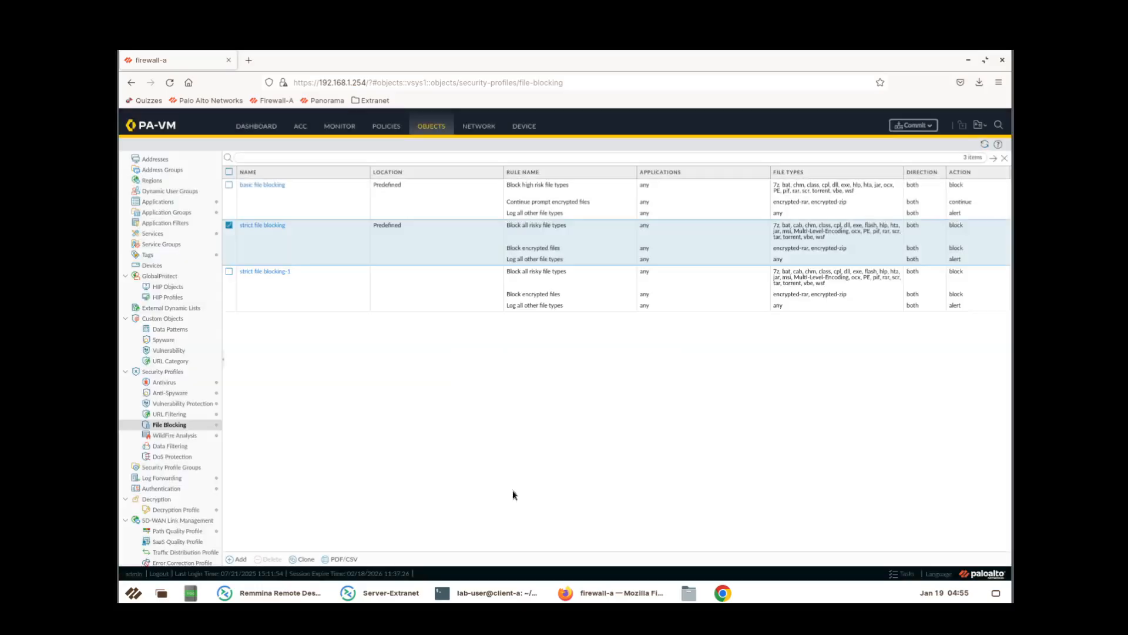
# Set the cloned strict file blocking profile's description to "Standard file blocking profile for all security policy rules".
pyautogui.click(274, 274)
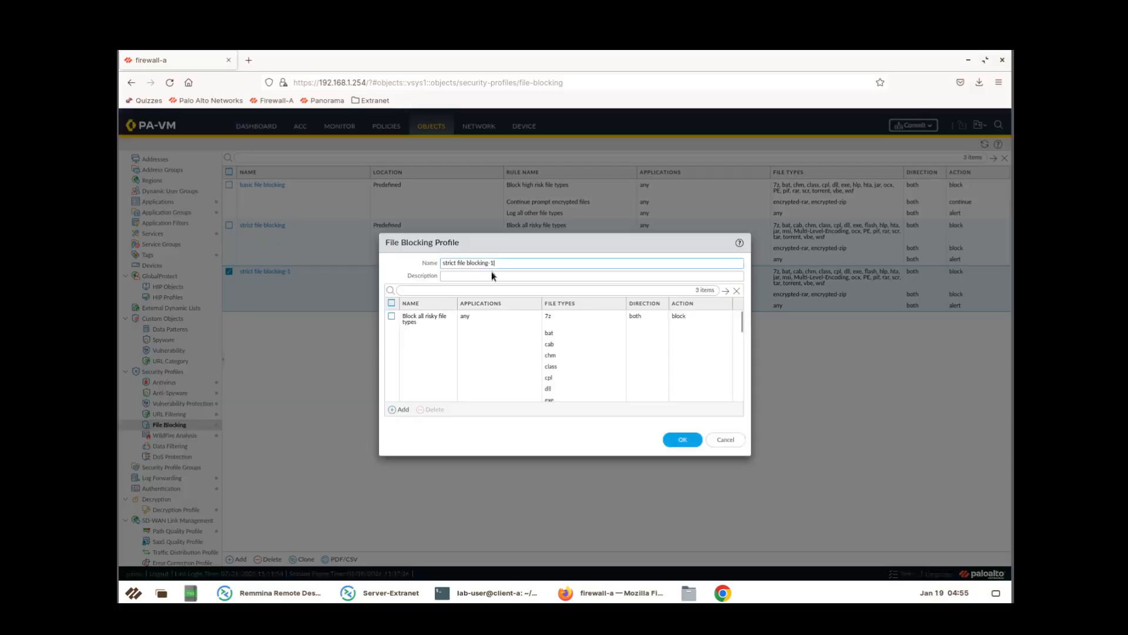
pyautogui.click(492, 275)
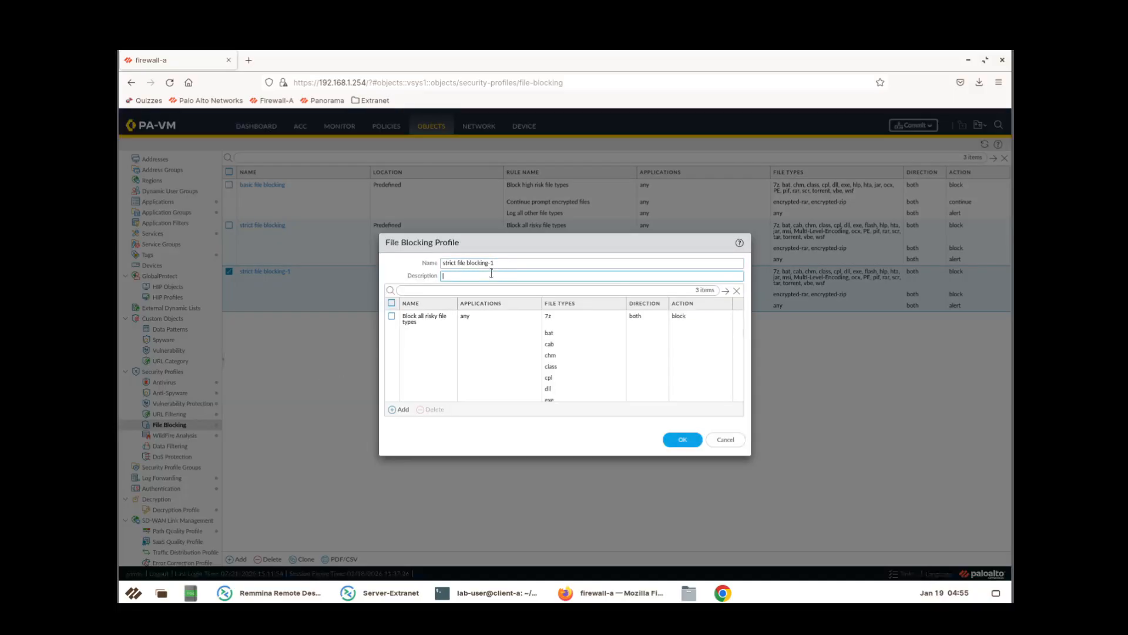
pyautogui.hotkey('ctrl', 'v')
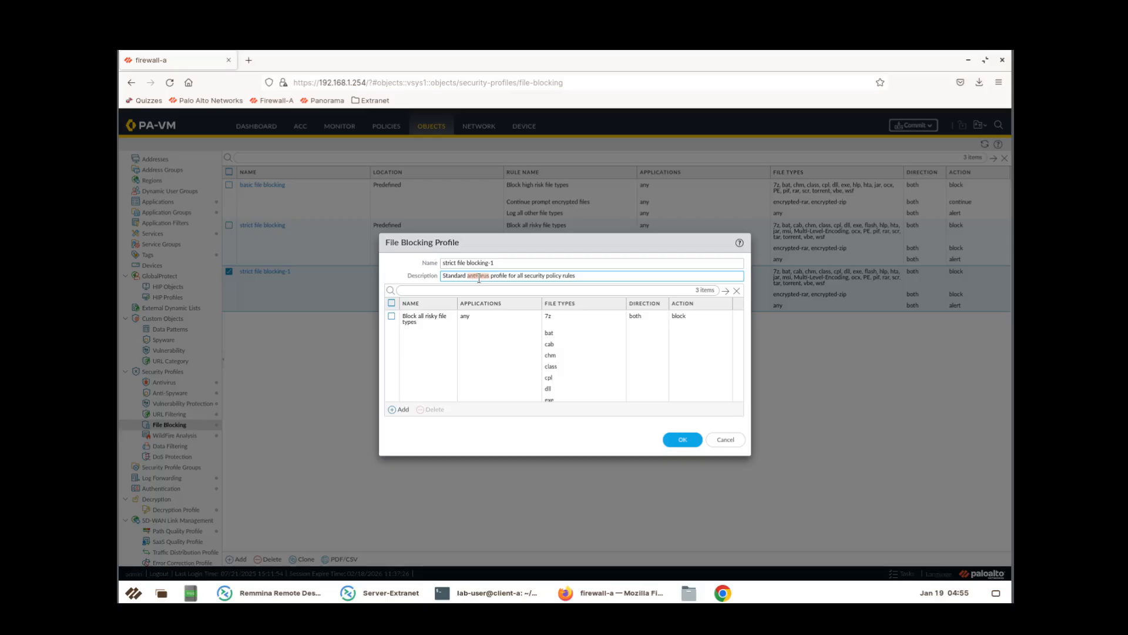
pyautogui.write('file blocking')
# Rename the cloned file blocking profile as Corp-FileBlock and save it.
pyautogui.click(489, 263)
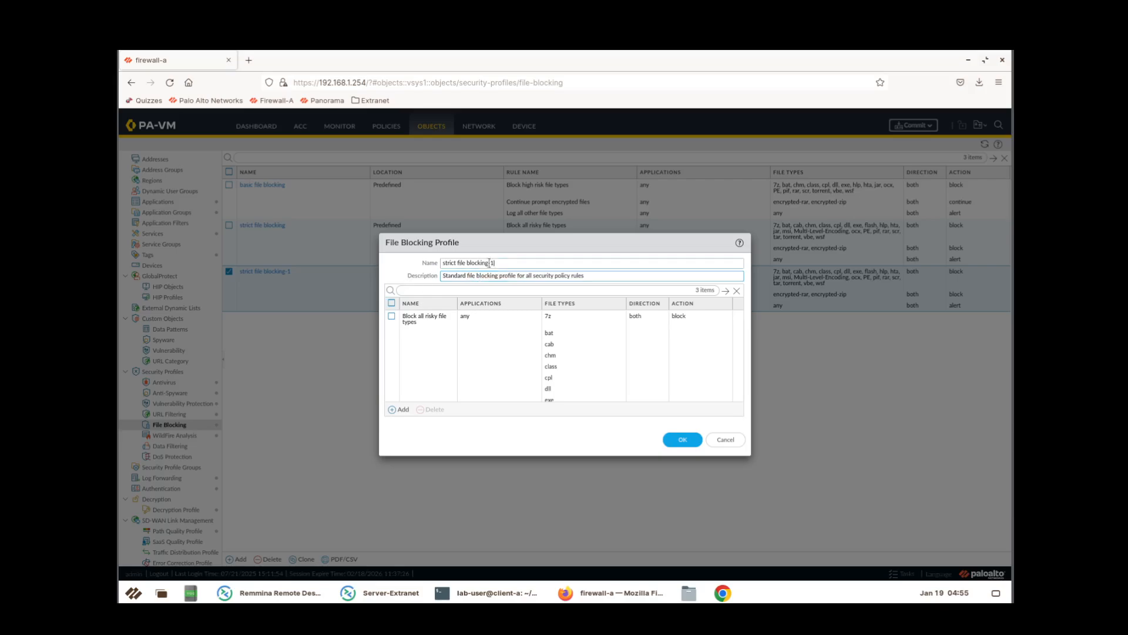
pyautogui.moveTo(490, 262); pyautogui.dragTo(442, 263)
pyautogui.write('C')
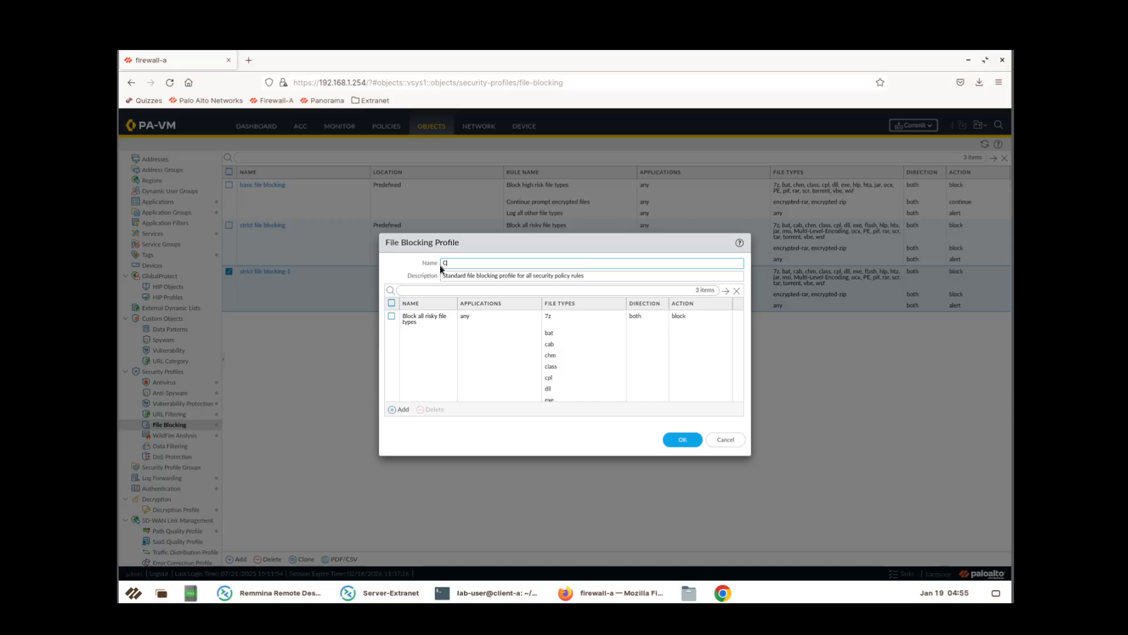
pyautogui.write('or')
pyautogui.write('leBlock')
pyautogui.click(683, 440)
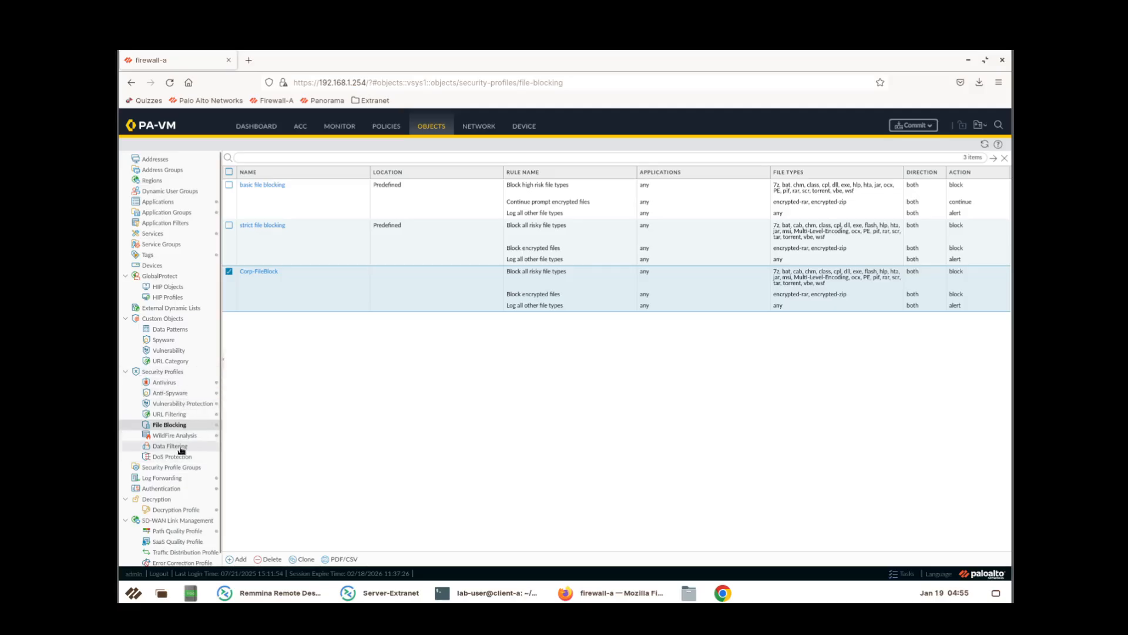
pyautogui.click(181, 446)
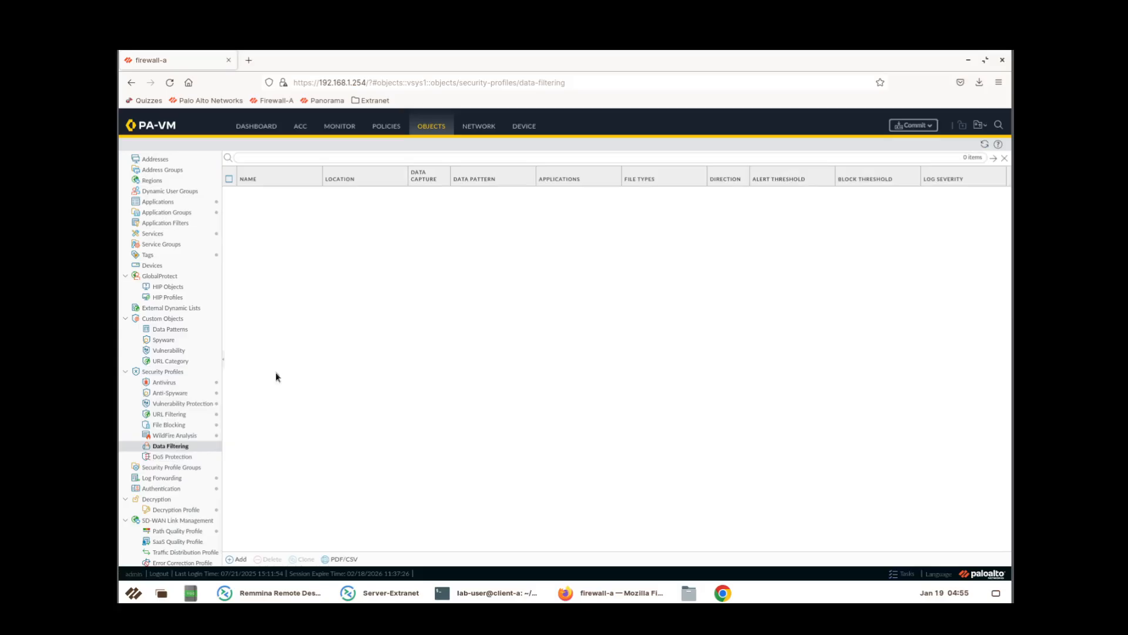
pyautogui.click(230, 560)
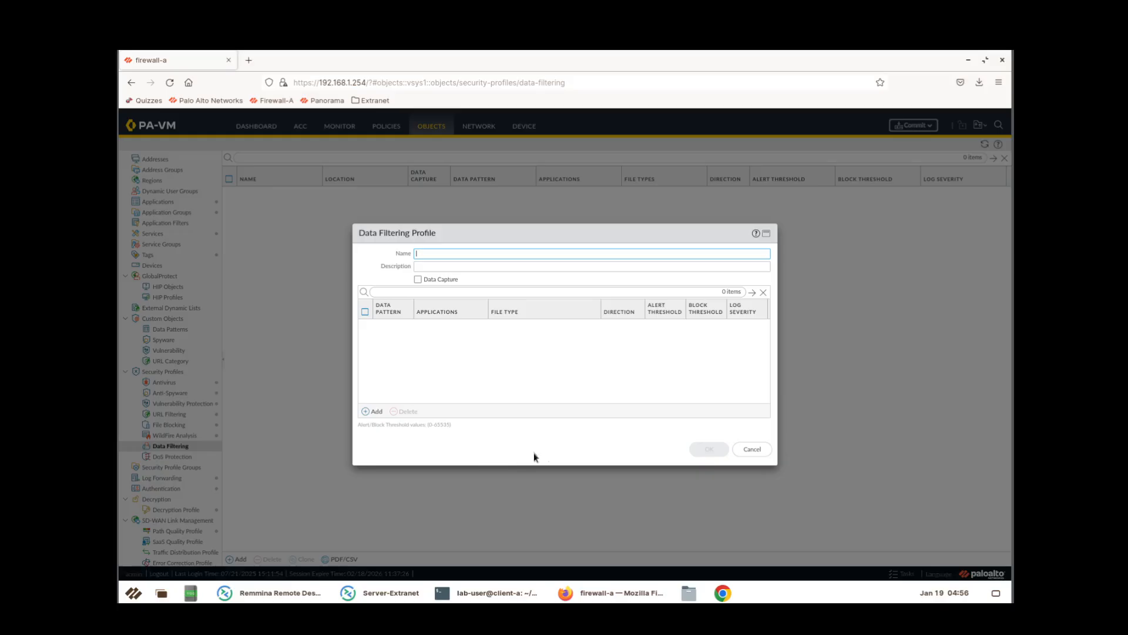
pyautogui.click(752, 449)
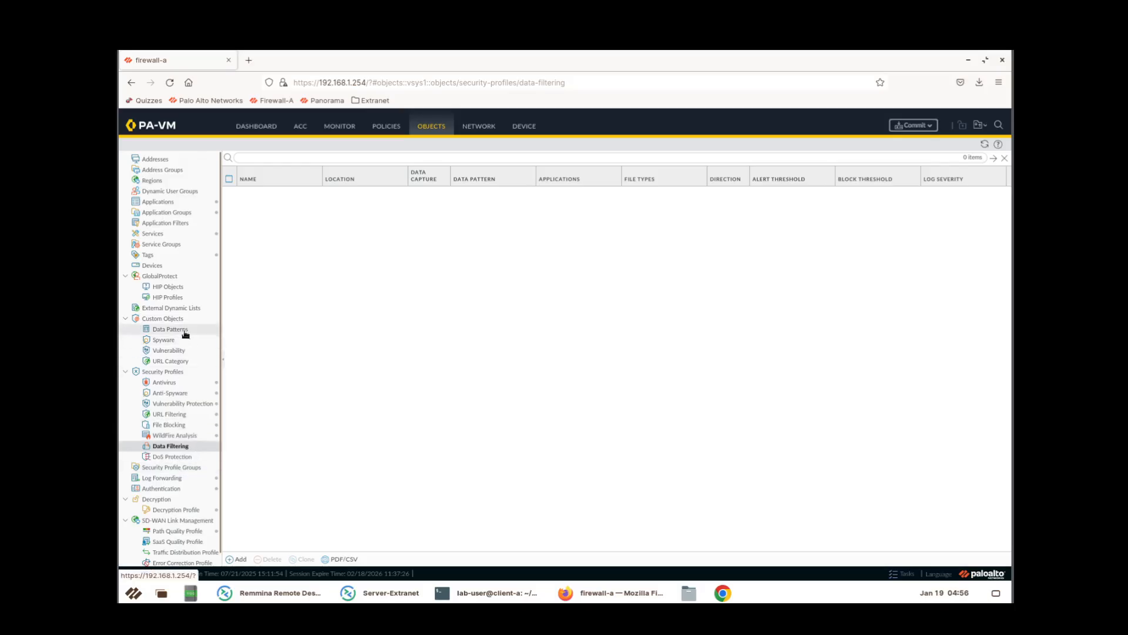
# Create a custom data pattern named US-SSNs with the description "US Social Security Numbers".
pyautogui.click(231, 562)
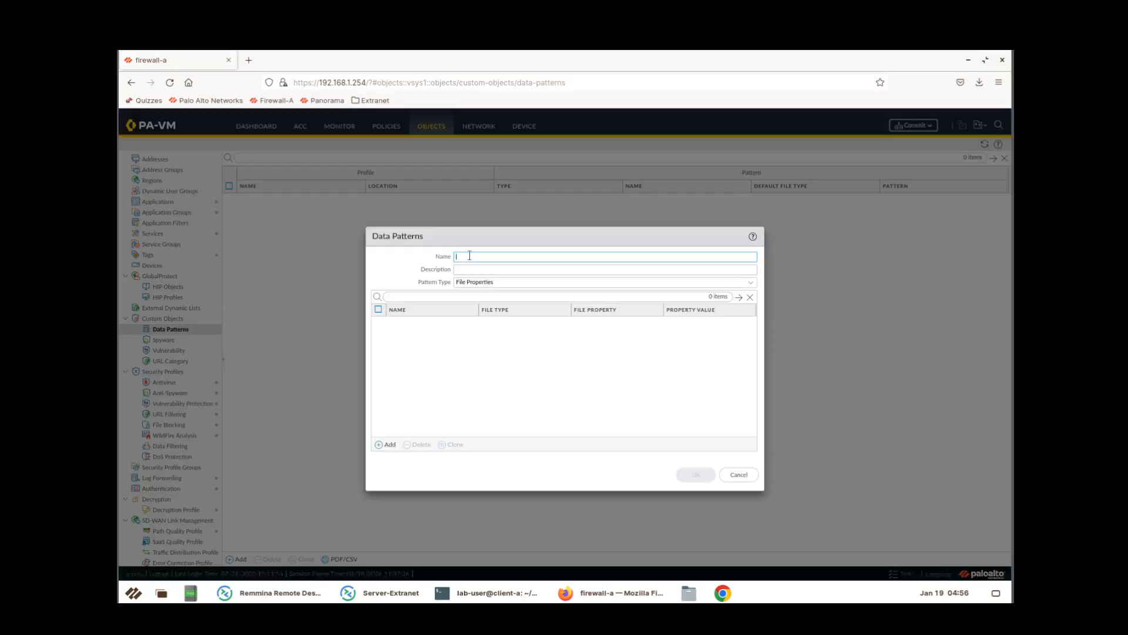
pyautogui.write('US')
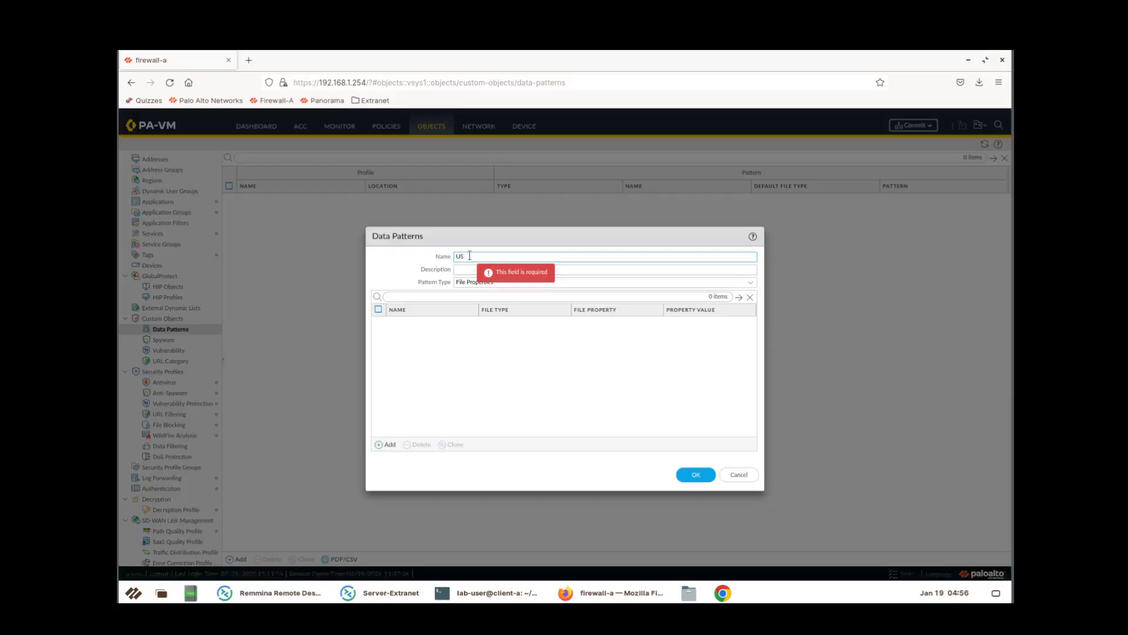
pyautogui.write('-SSNs')
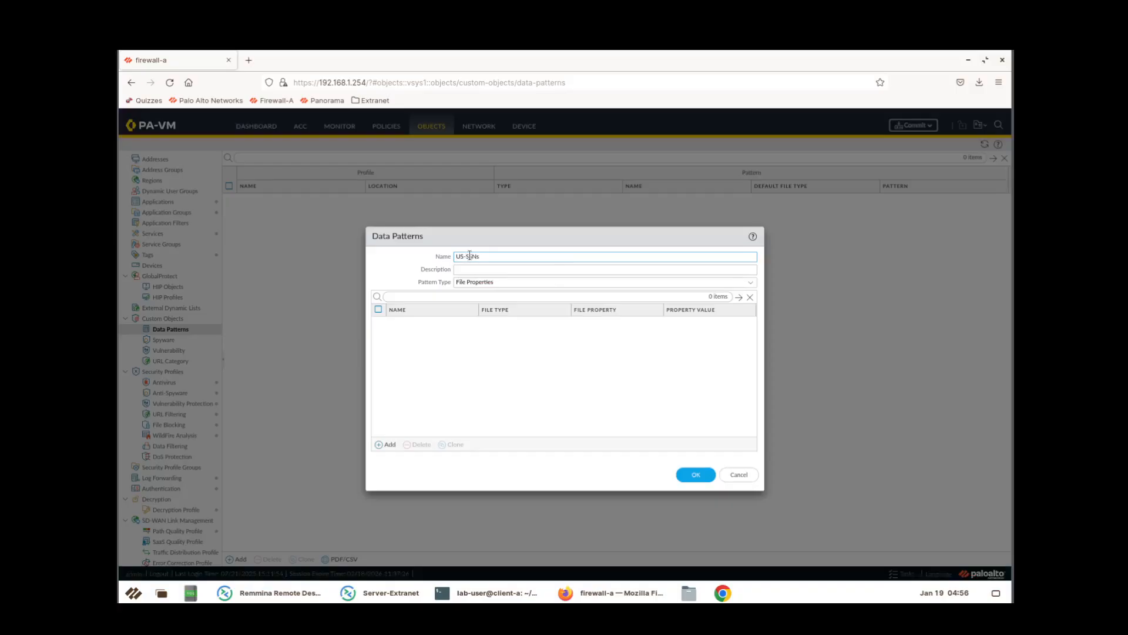
pyautogui.click(470, 256)
pyautogui.write('S')
pyautogui.click(476, 269)
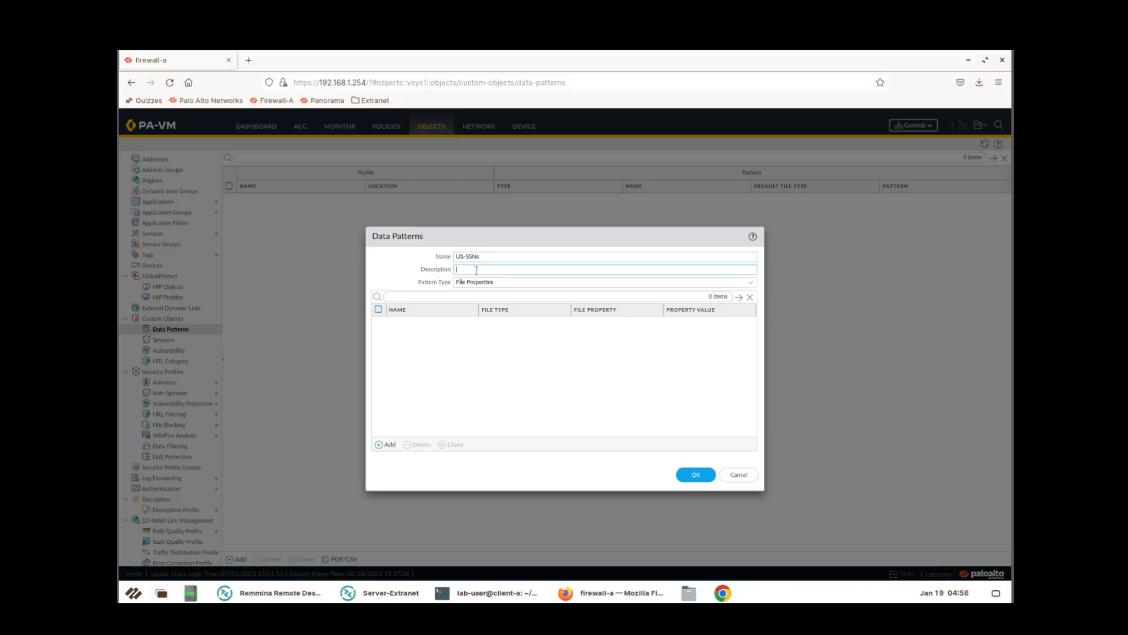
pyautogui.write('US')
pyautogui.write(' Social Security')
pyautogui.write(' Nub')
pyautogui.write('m')
# Set the US-SSNs pattern type to Predefined Pattern and add the Social Security Numbers pattern.
pyautogui.click(753, 289)
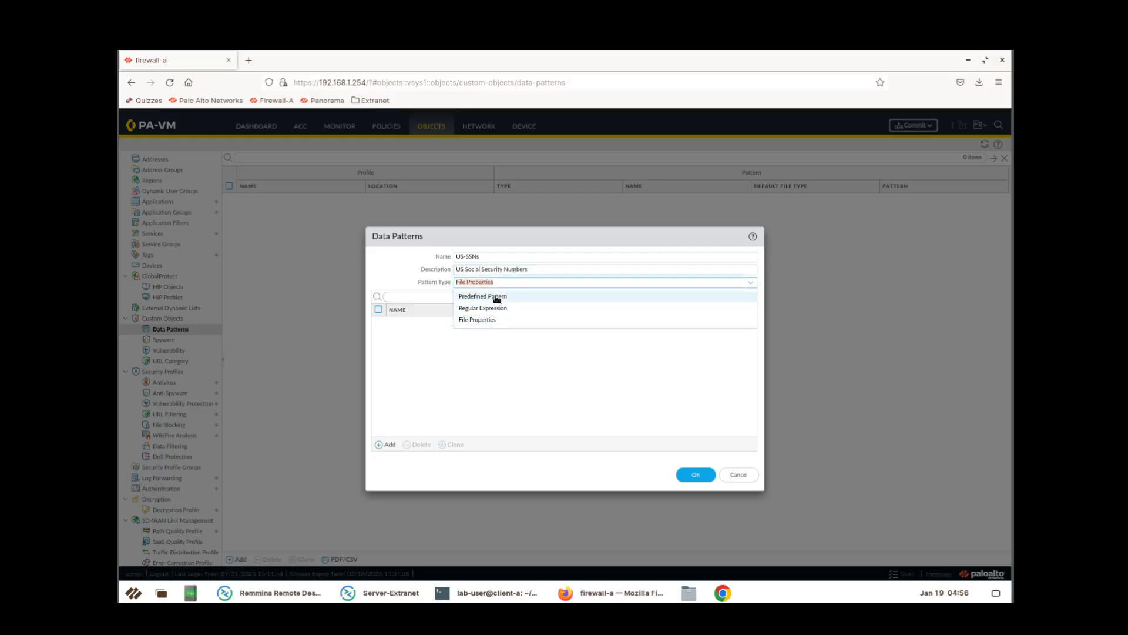
pyautogui.click(497, 298)
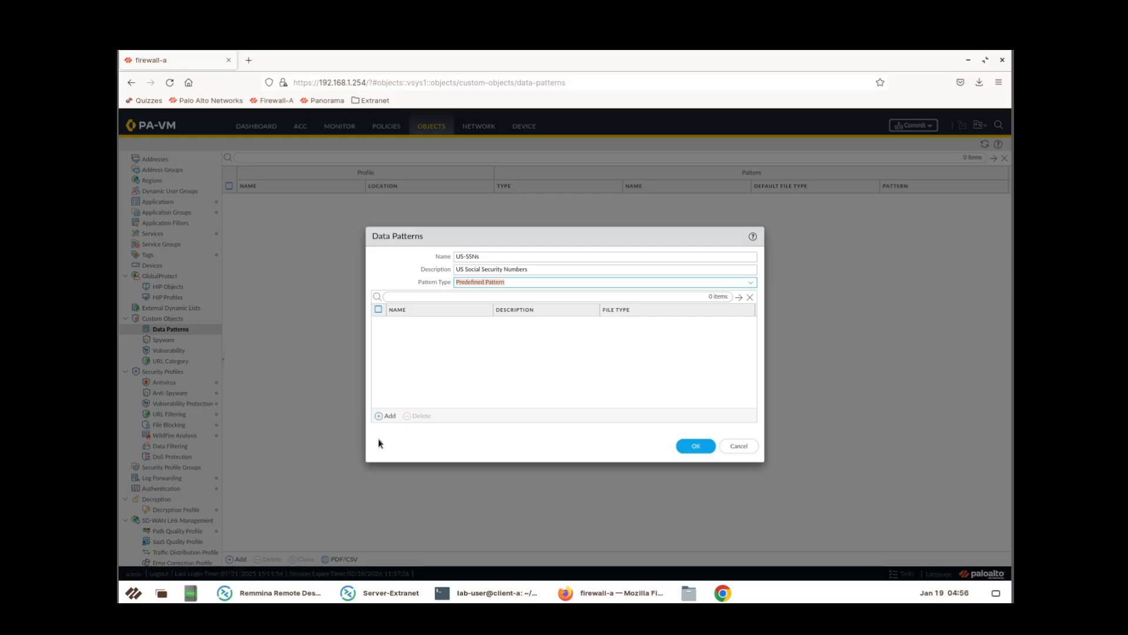
pyautogui.click(391, 420)
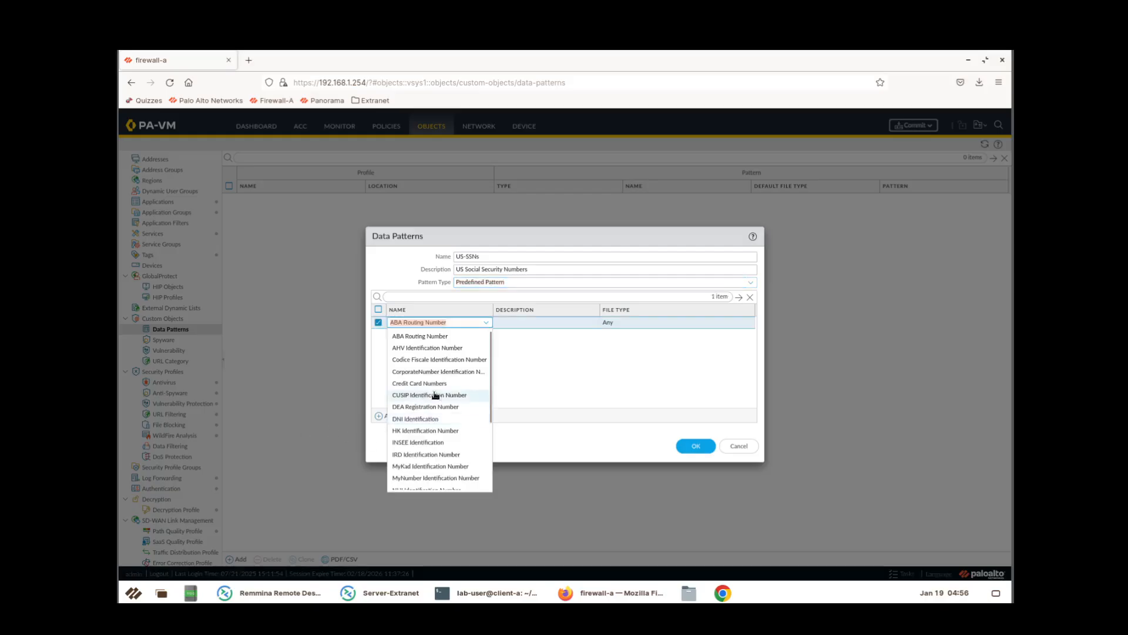
pyautogui.scroll(-3, 439, 432)
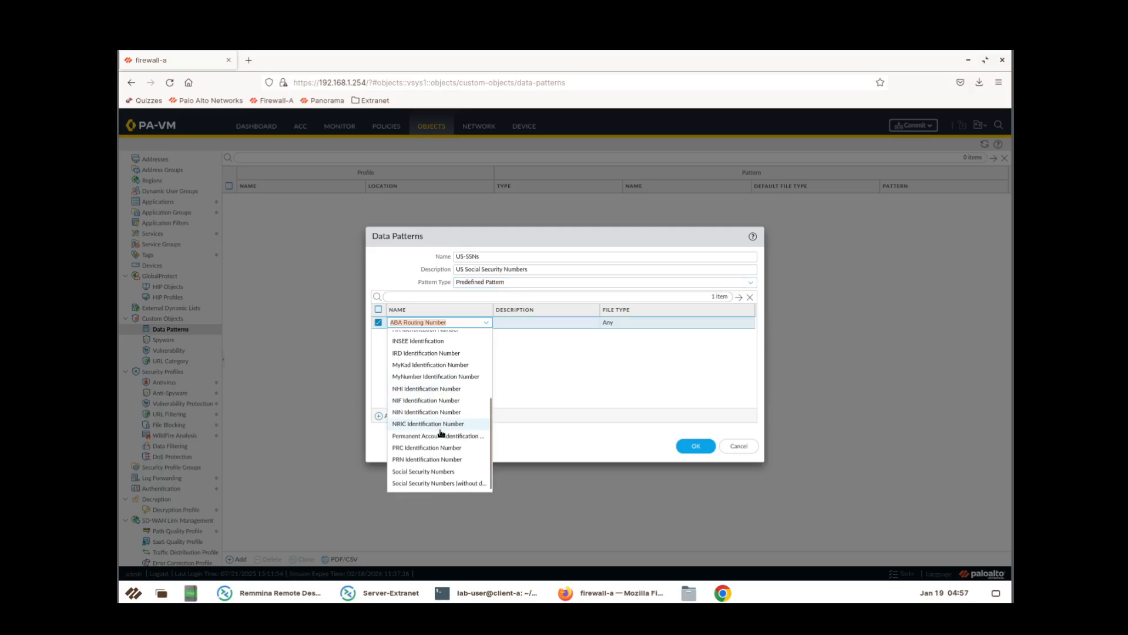
pyautogui.click(424, 472)
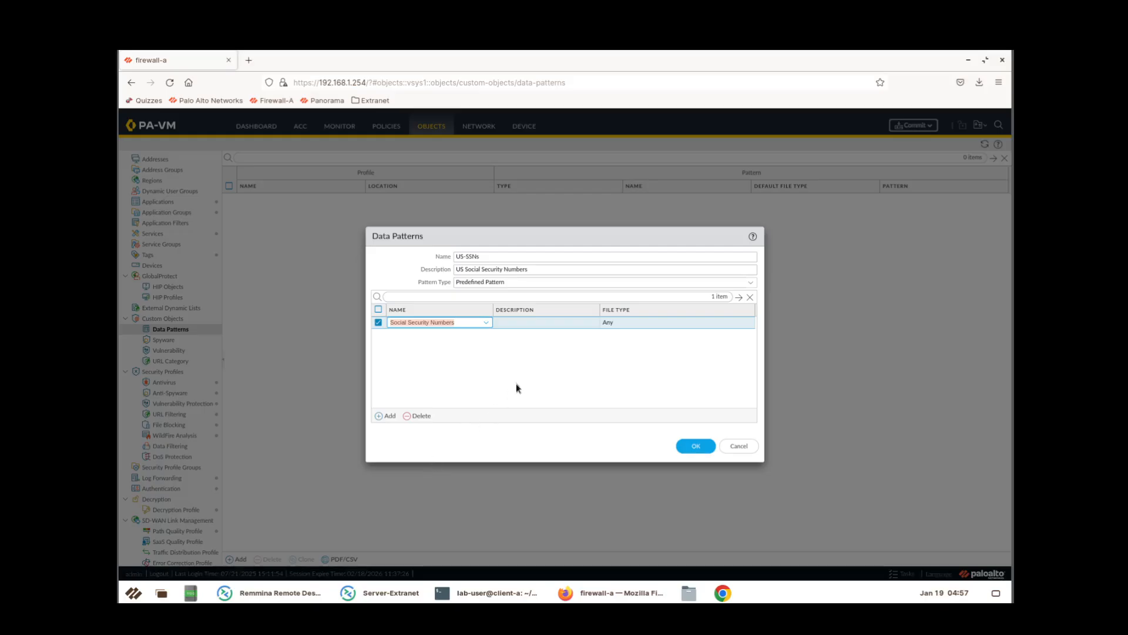
pyautogui.click(550, 327)
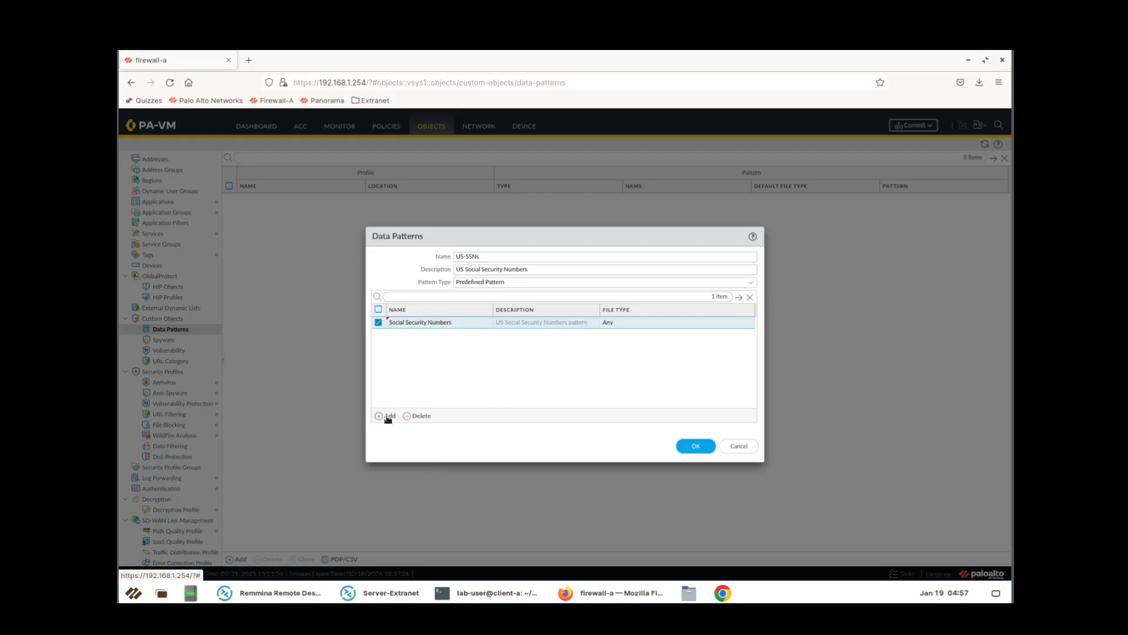
# Add the Social Security Numbers (without dash separator) pattern to US-SSNs and save the data pattern.
pyautogui.click(391, 416)
pyautogui.scroll(-5, 441, 428)
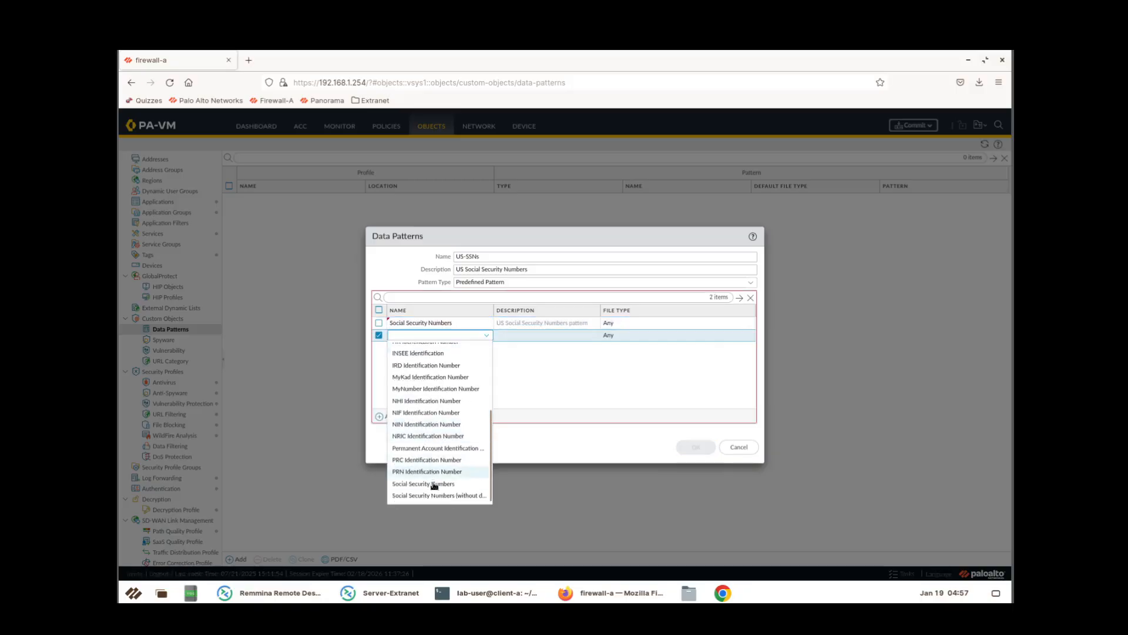
pyautogui.click(434, 497)
pyautogui.click(463, 360)
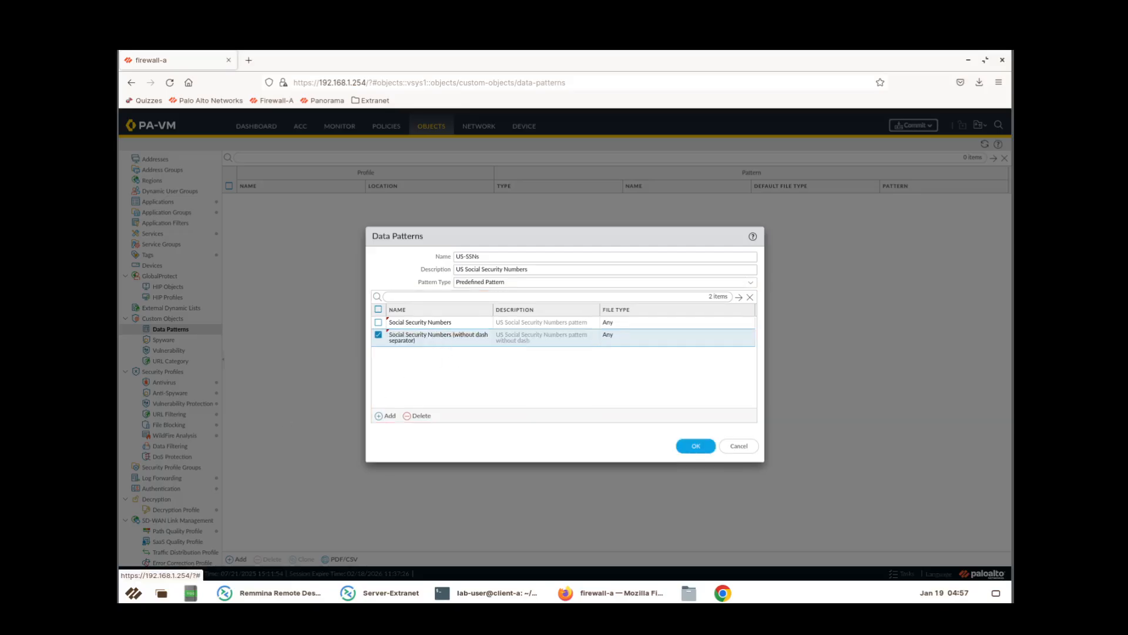
pyautogui.click(693, 445)
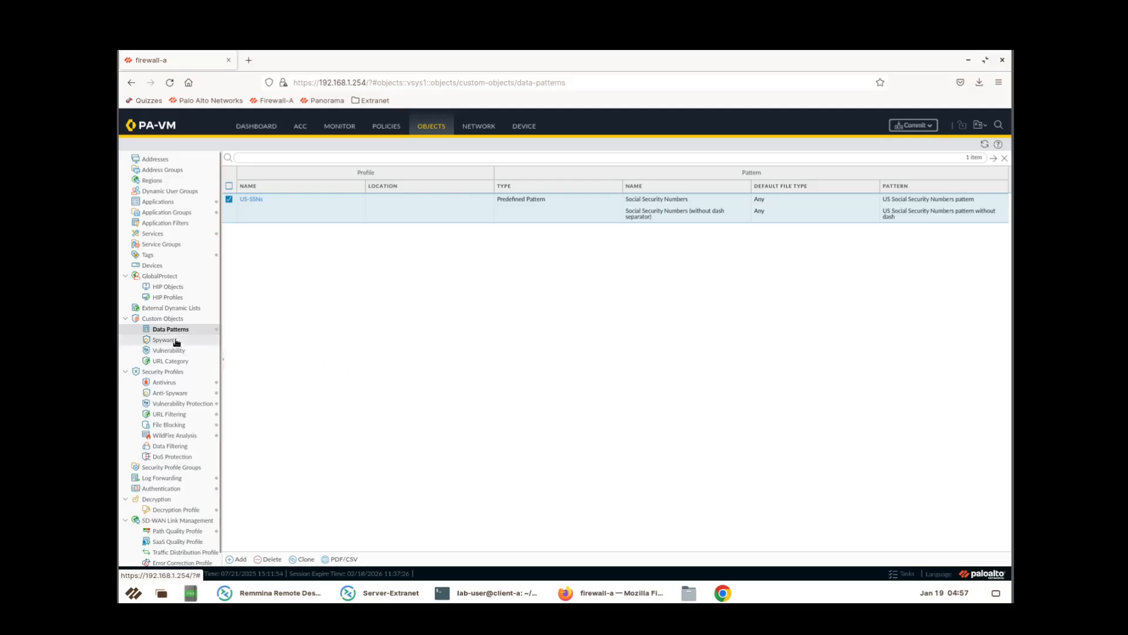
# Create a data filtering profile named Corp-DataFilter with the description "Standard data filtering profile for all security rules".
pyautogui.click(189, 446)
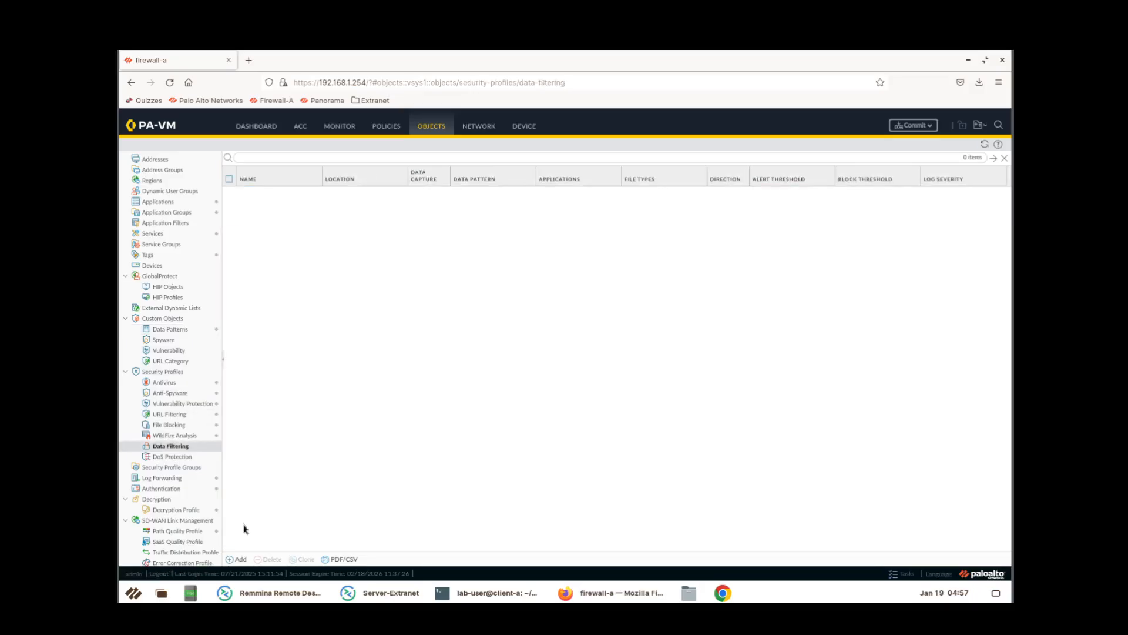
pyautogui.click(238, 560)
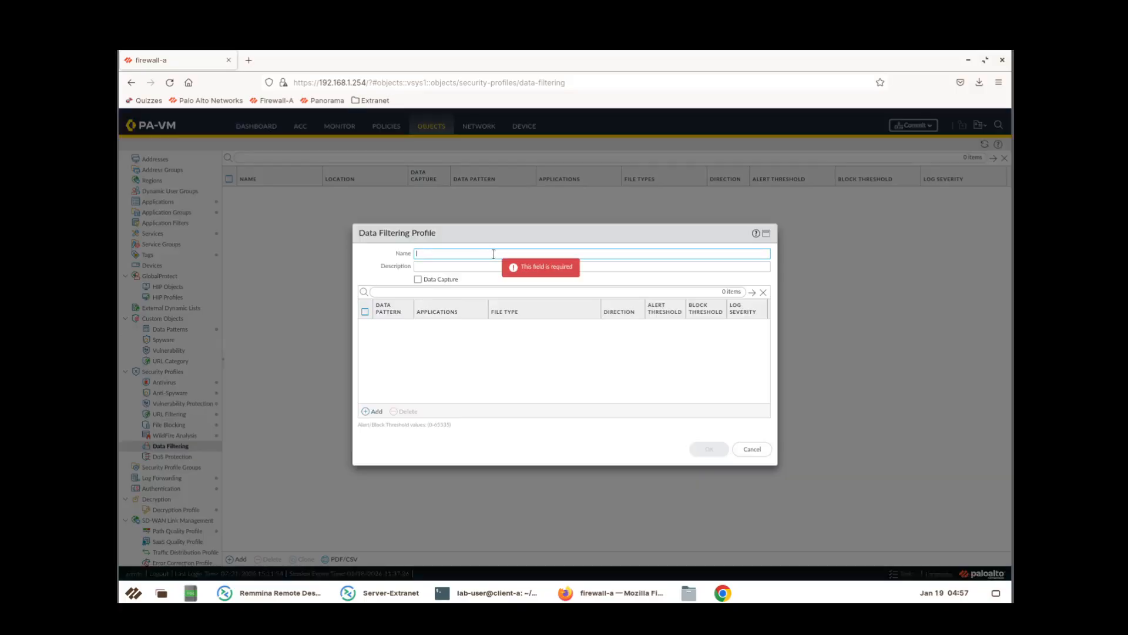
pyautogui.write('Corp')
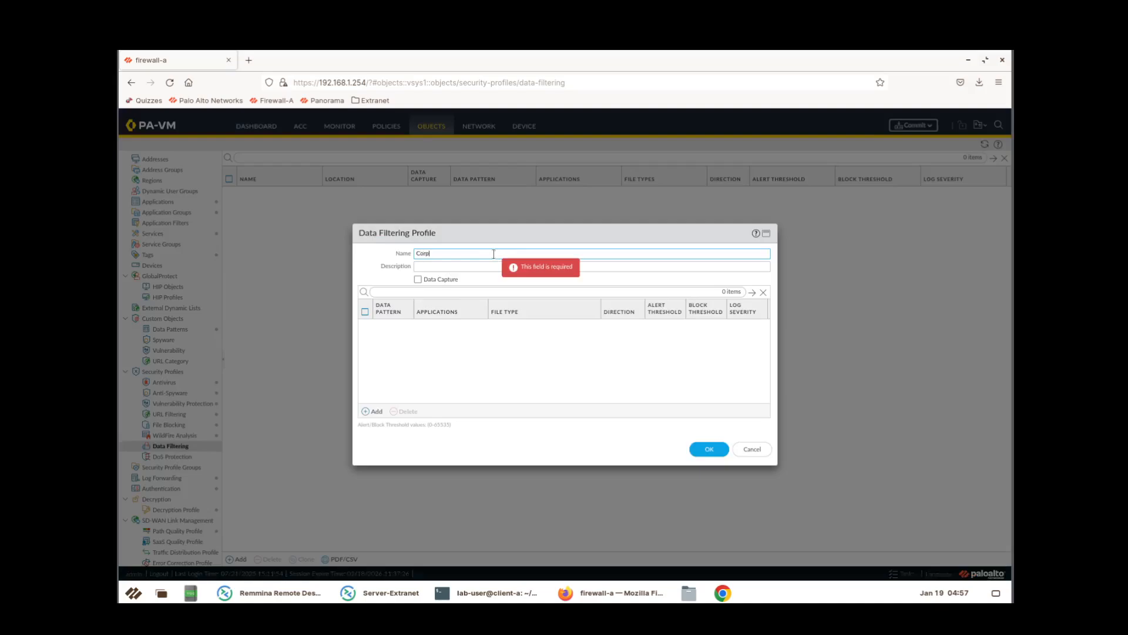
pyautogui.write('-DataFilter')
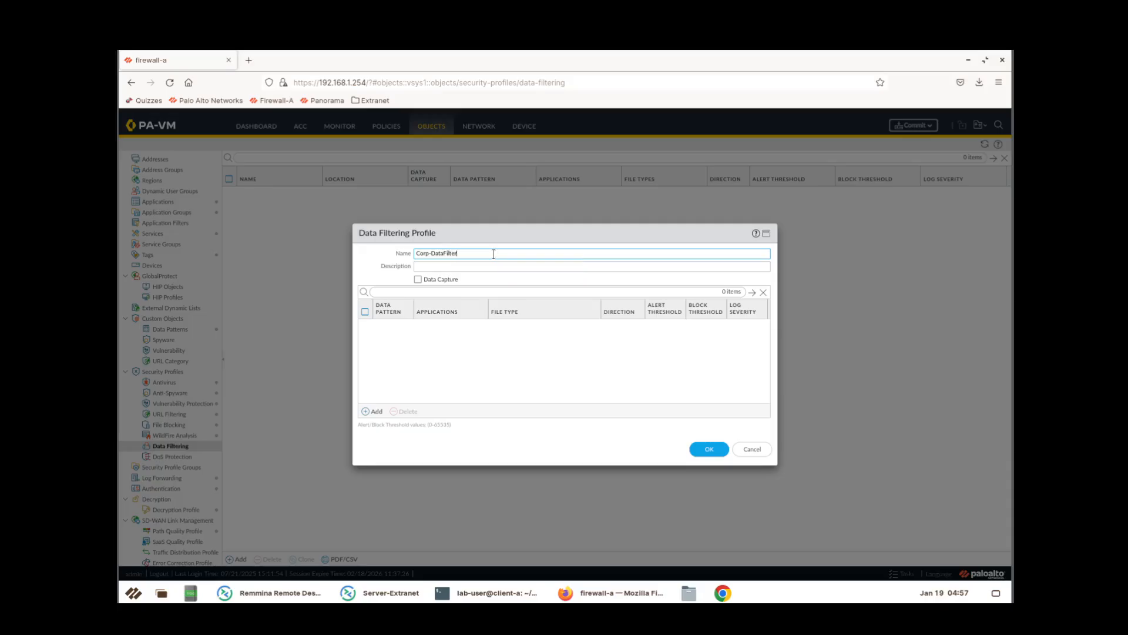
pyautogui.click(480, 267)
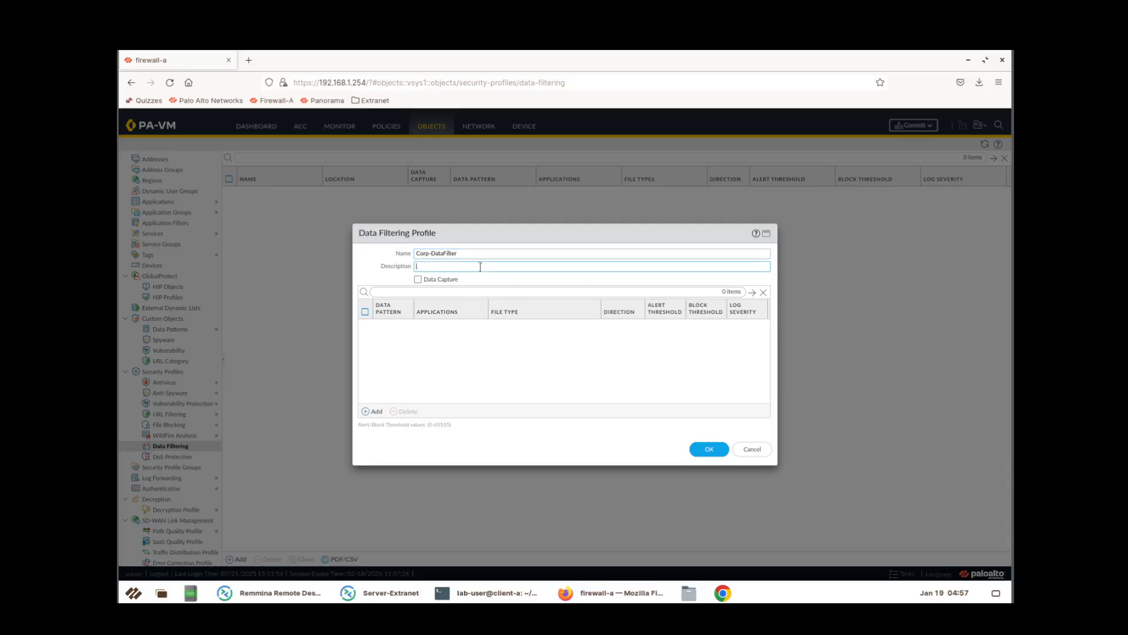
pyautogui.write('Standard data filtering profile for all security')
pyautogui.write('rules')
# Add the US-SSNs pattern to Corp-DataFilter with alert threshold 1, block threshold 3 and critical log severity, and save the profile.
pyautogui.click(376, 412)
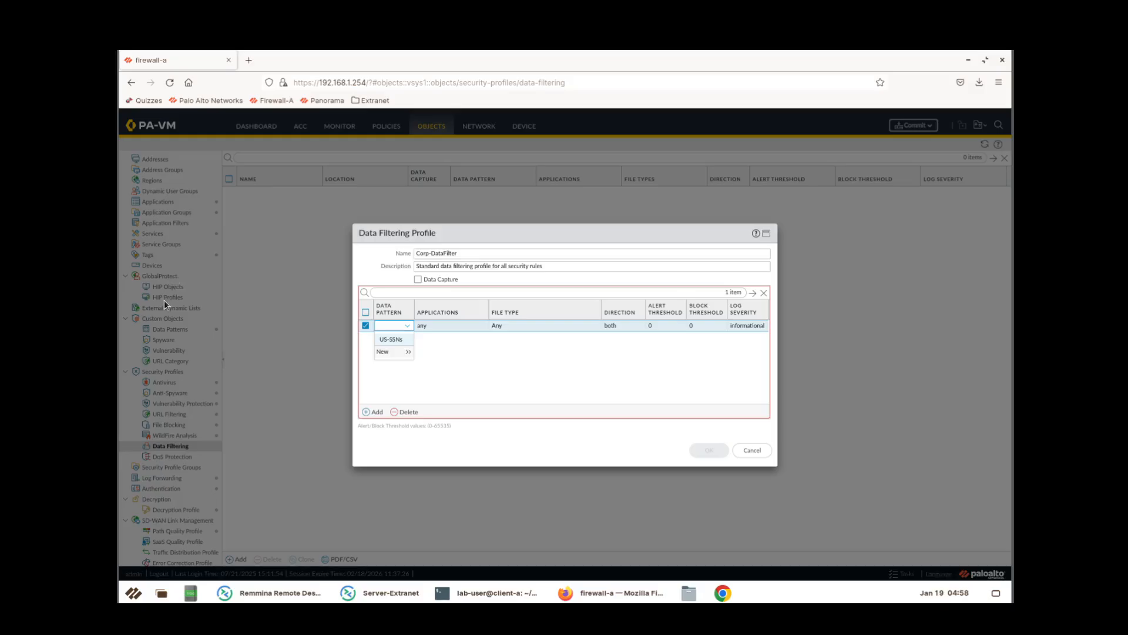
pyautogui.click(405, 340)
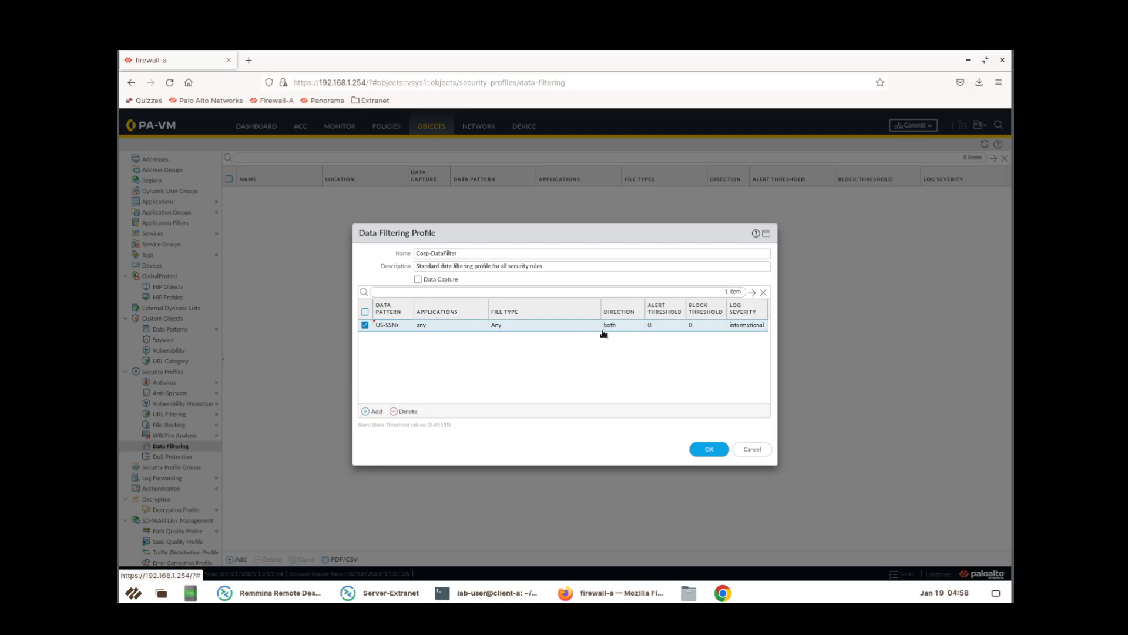
pyautogui.click(663, 328)
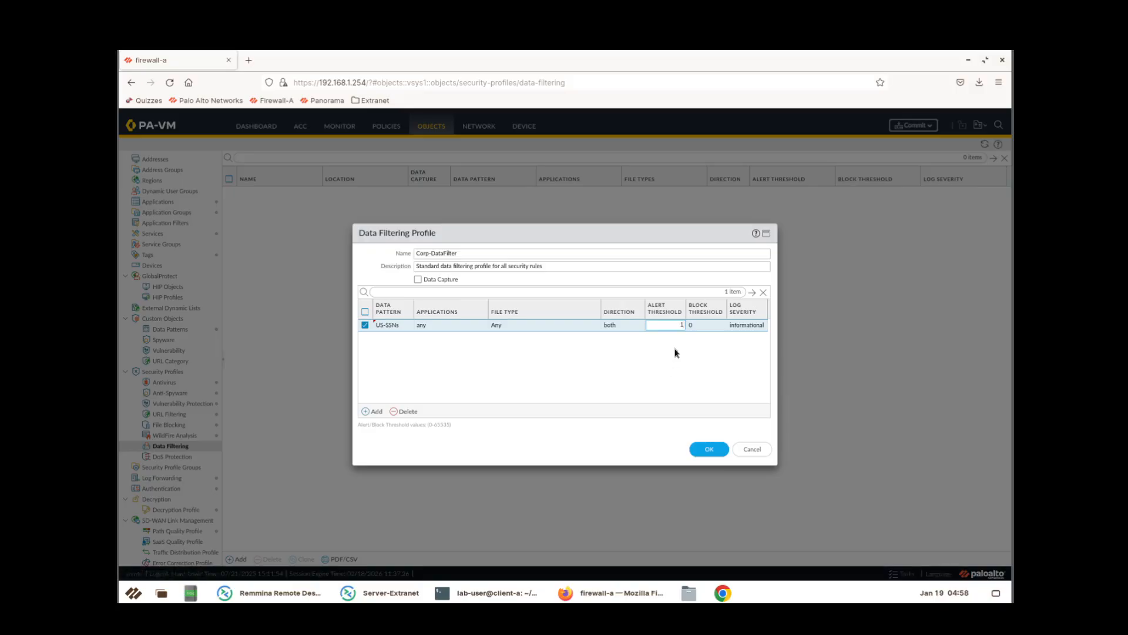
pyautogui.click(703, 328)
pyautogui.click(750, 337)
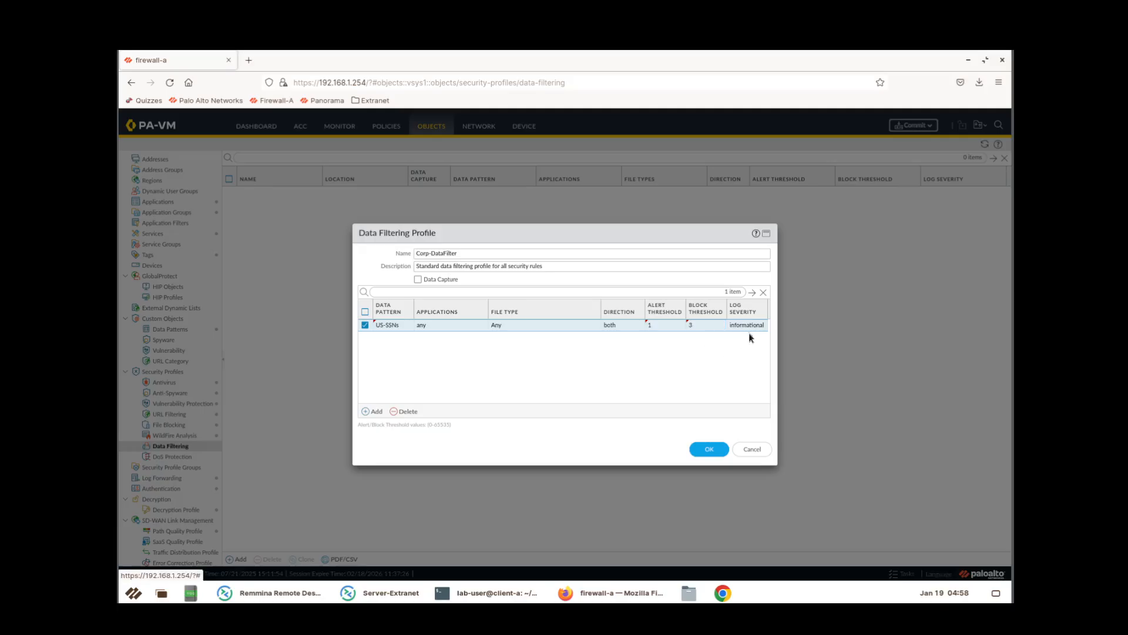
pyautogui.click(755, 329)
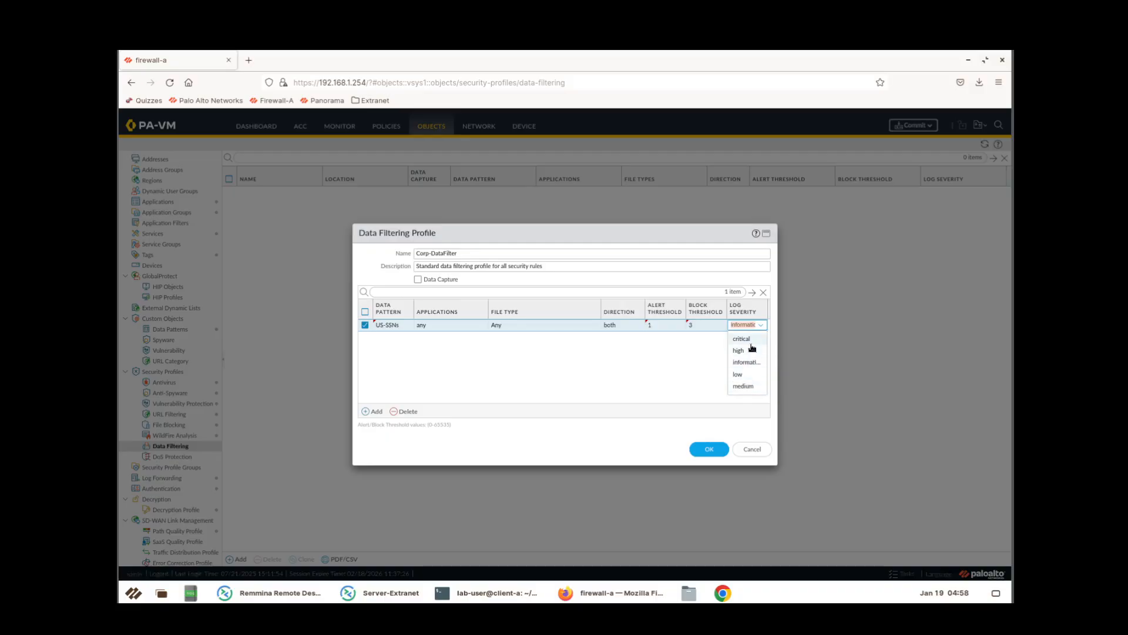
pyautogui.click(741, 340)
pyautogui.click(722, 364)
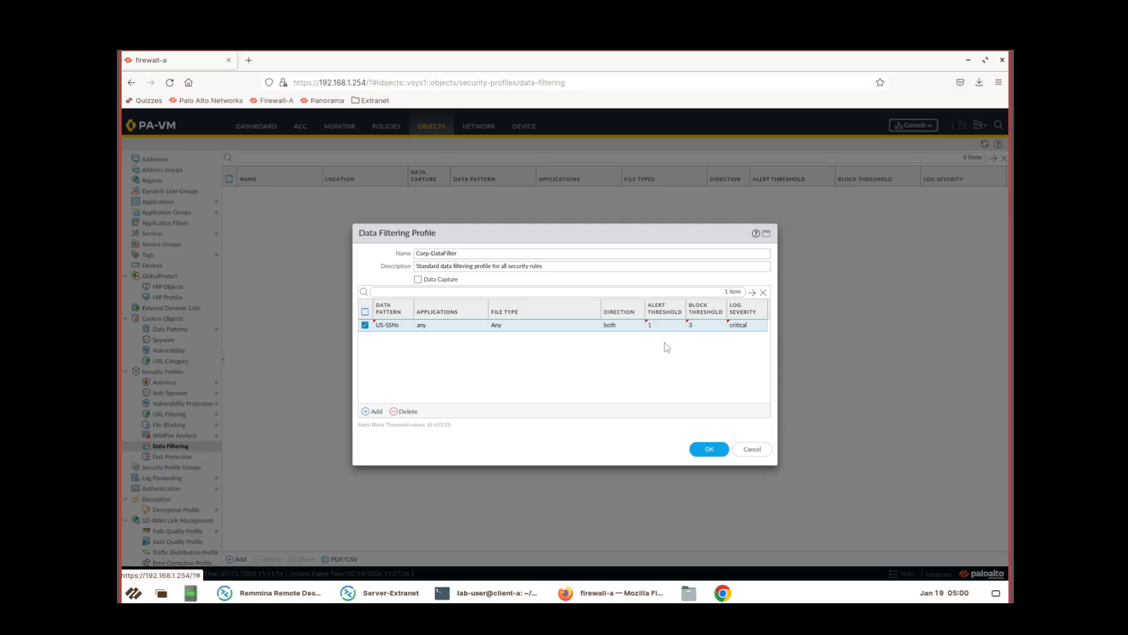
pyautogui.click(715, 452)
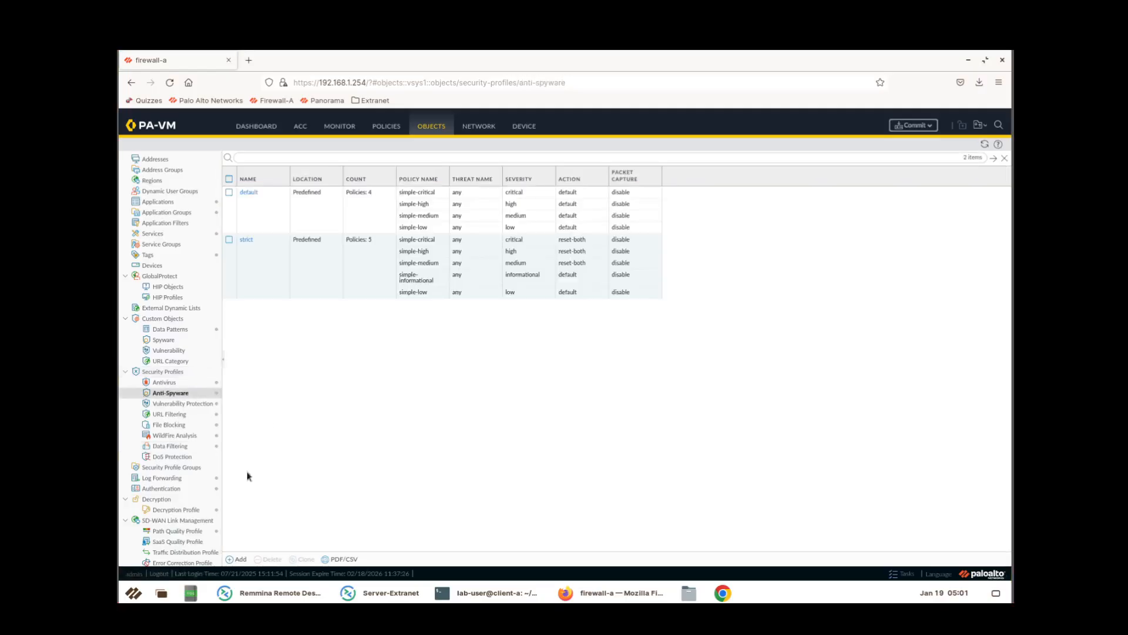
# Clone the predefined strict anti-spyware profile.
pyautogui.click(248, 273)
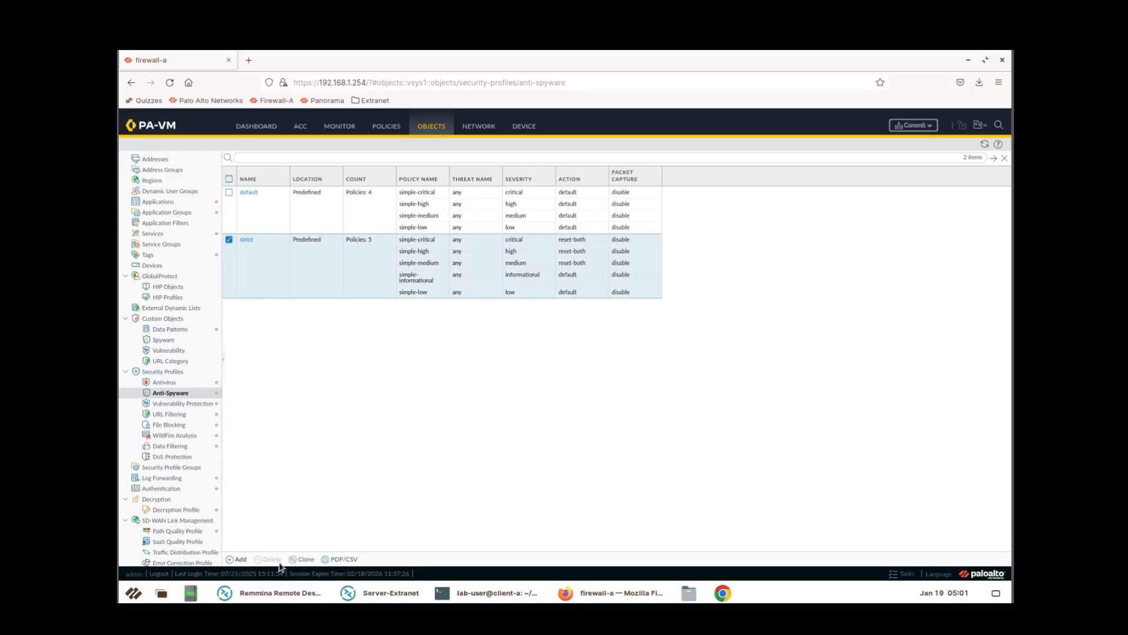
pyautogui.click(296, 561)
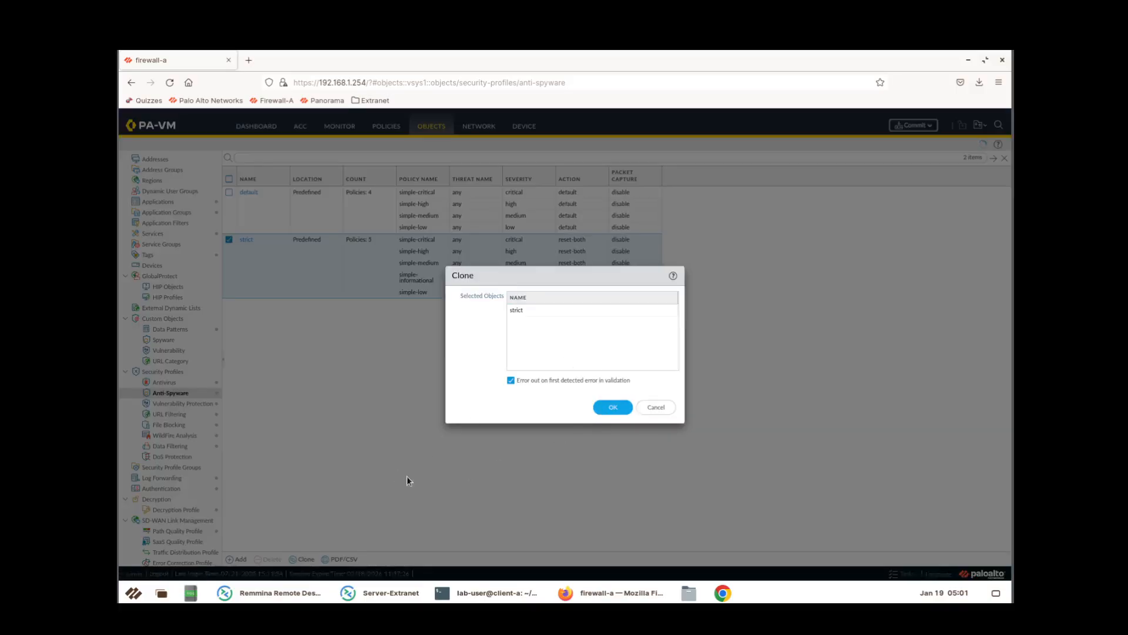
pyautogui.press('Return')
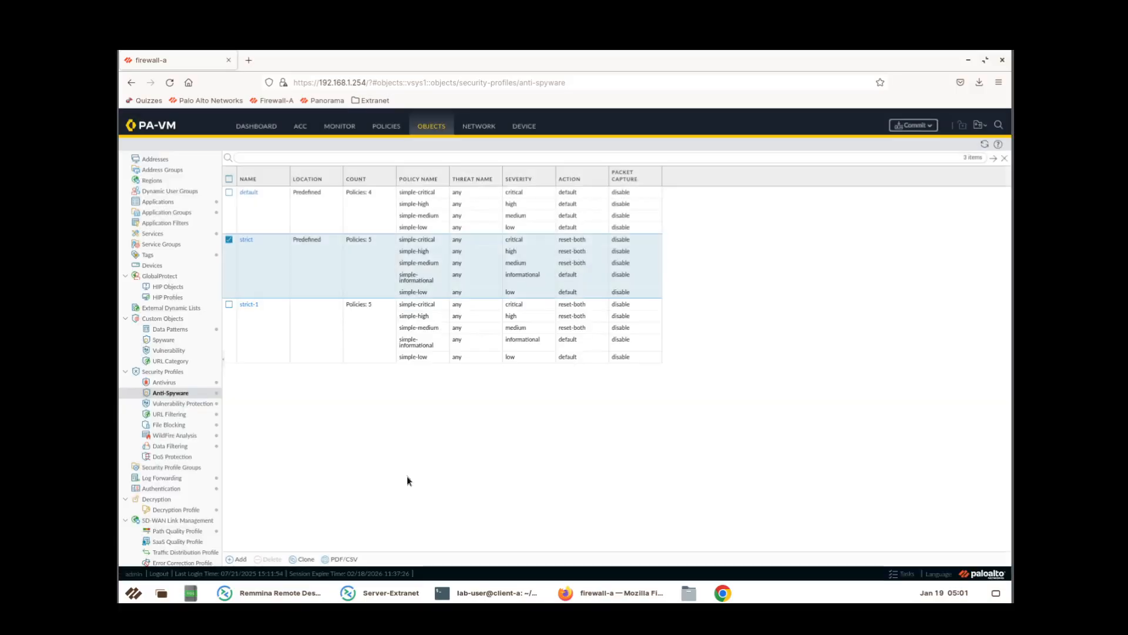
# Rename the cloned anti-spyware profile as Corp-AS.
pyautogui.click(249, 305)
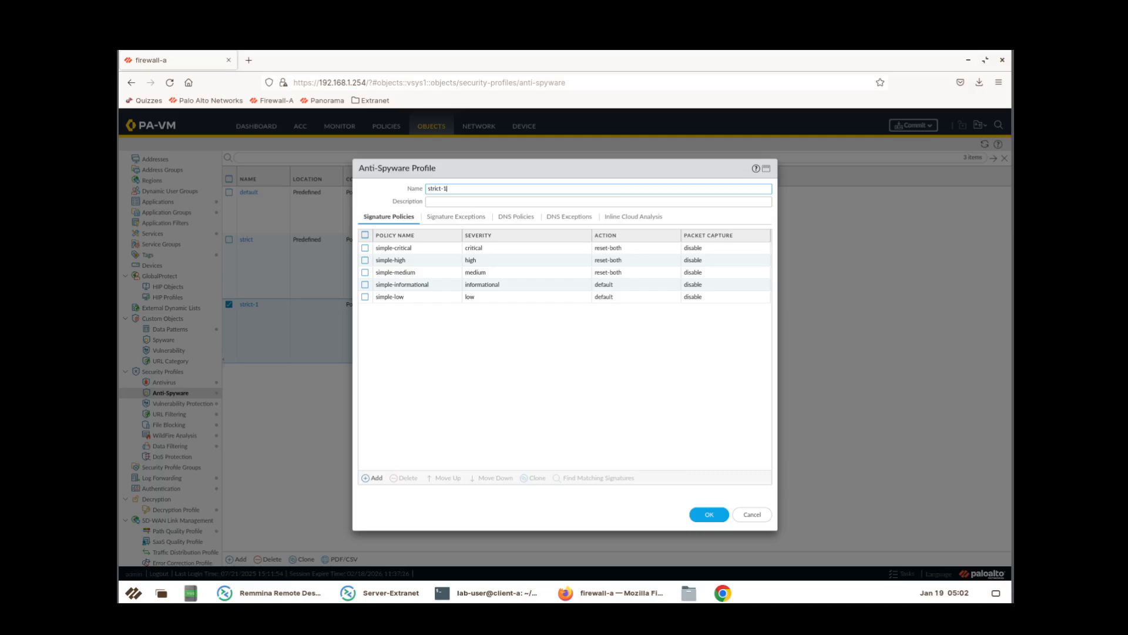
pyautogui.tripleClick(455, 192)
pyautogui.write('Corp')
pyautogui.write('Sta')
pyautogui.press('BackSpace')
pyautogui.press('BackSpace')
pyautogui.press('BackSpace')
pyautogui.press('BackSpace')
pyautogui.press('BackSpace')
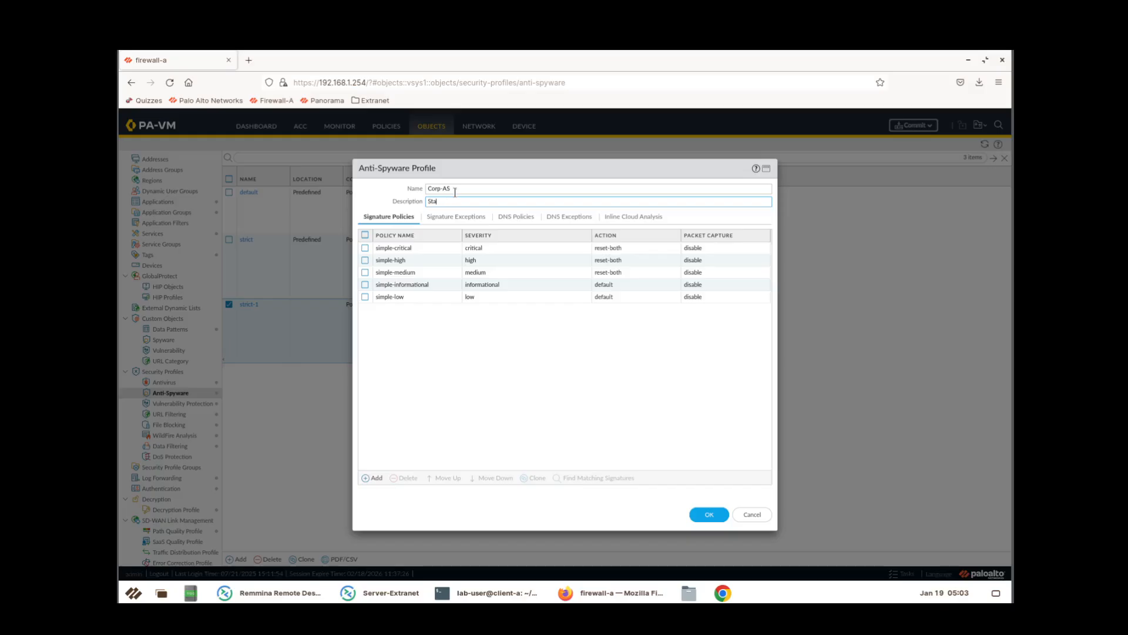
# Describe Corp-AS as "Standard anti-spyware profile for all security policy rules" and save the profile.
pyautogui.write('Standard antivirus profile for all security policy rules')
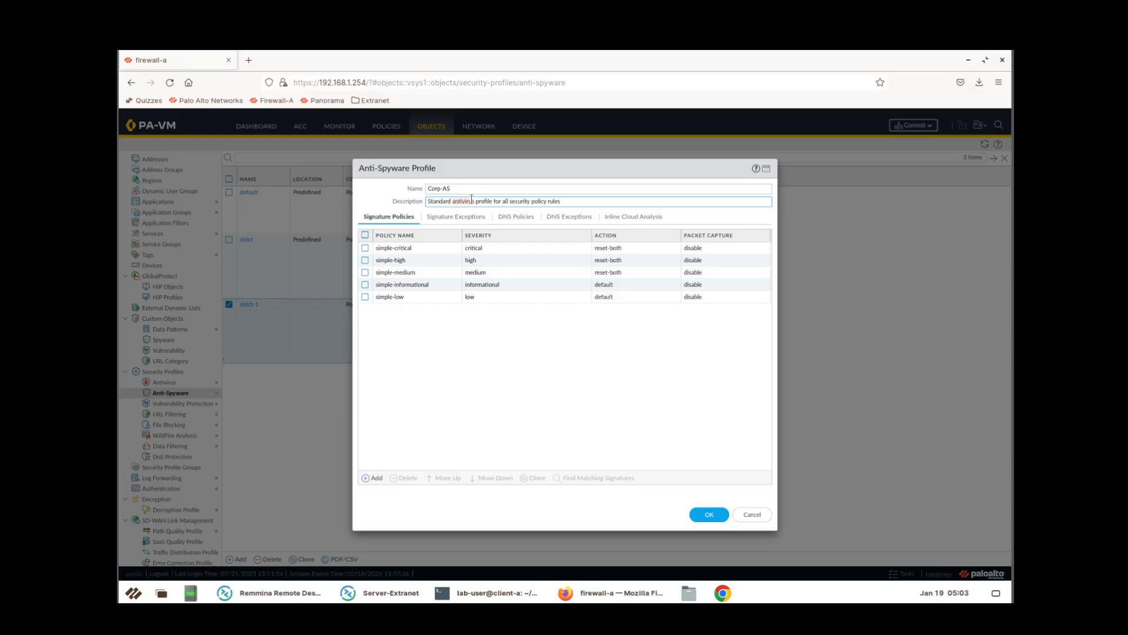
pyautogui.press('BackSpace')
pyautogui.press('BackSpace')
pyautogui.press('BackSpace')
pyautogui.press('BackSpace')
pyautogui.press('BackSpace')
pyautogui.press('BackSpace')
pyautogui.write('-spy')
pyautogui.press('BackSpace')
pyautogui.write('yware')
pyautogui.click(708, 515)
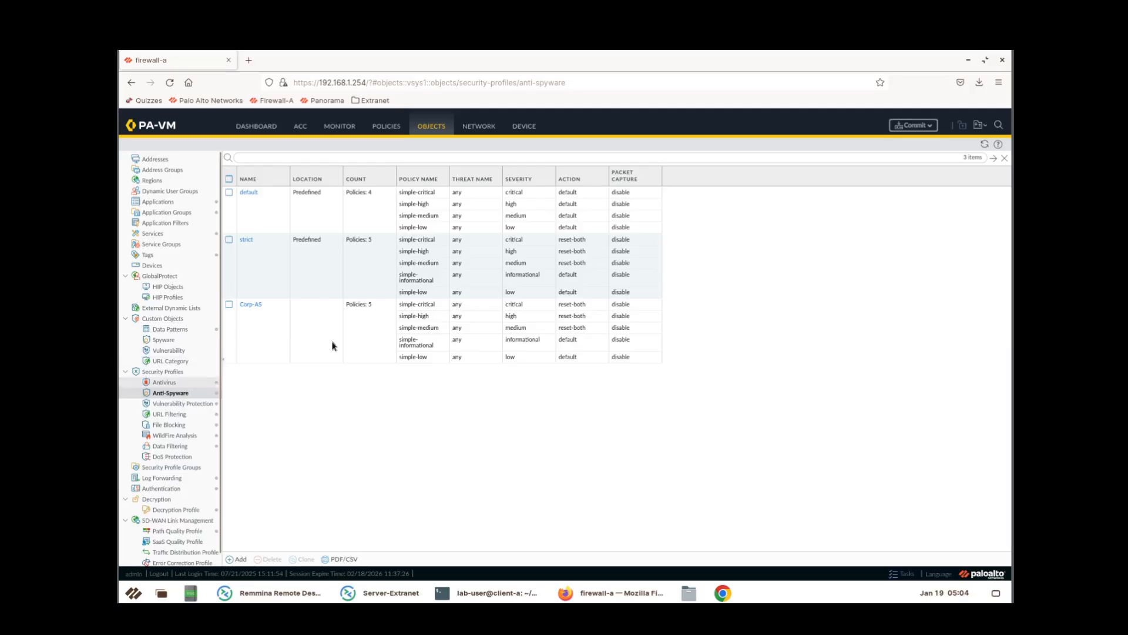
# Start a new external dynamic list named malicious-domains-edl, turning off the trailing-slash recommendation for future lists.
pyautogui.click(171, 310)
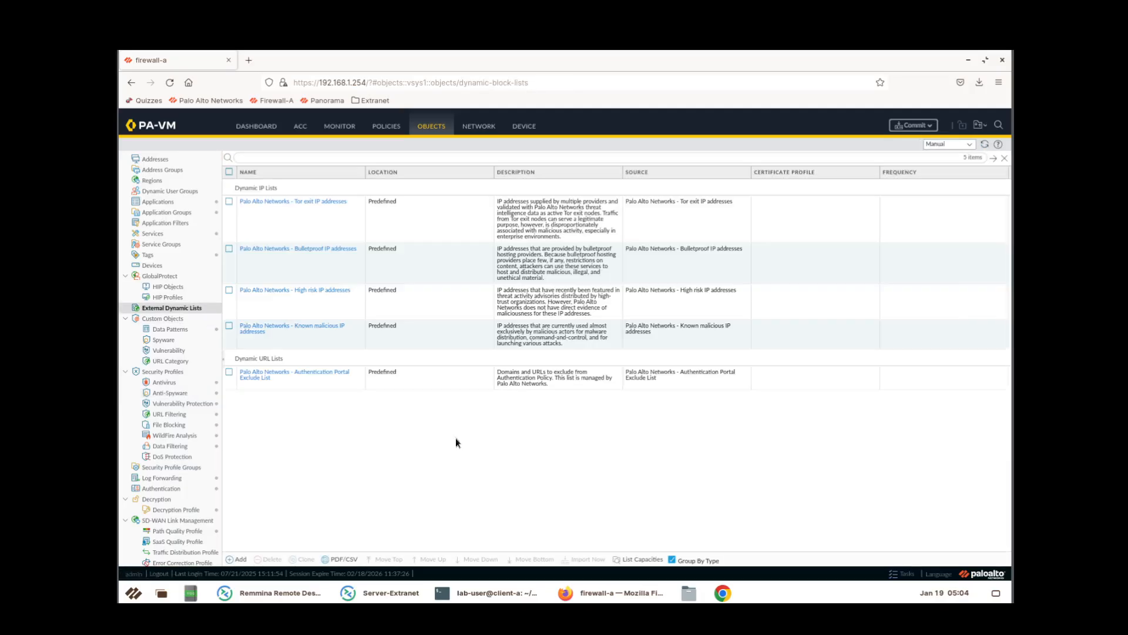
pyautogui.click(232, 561)
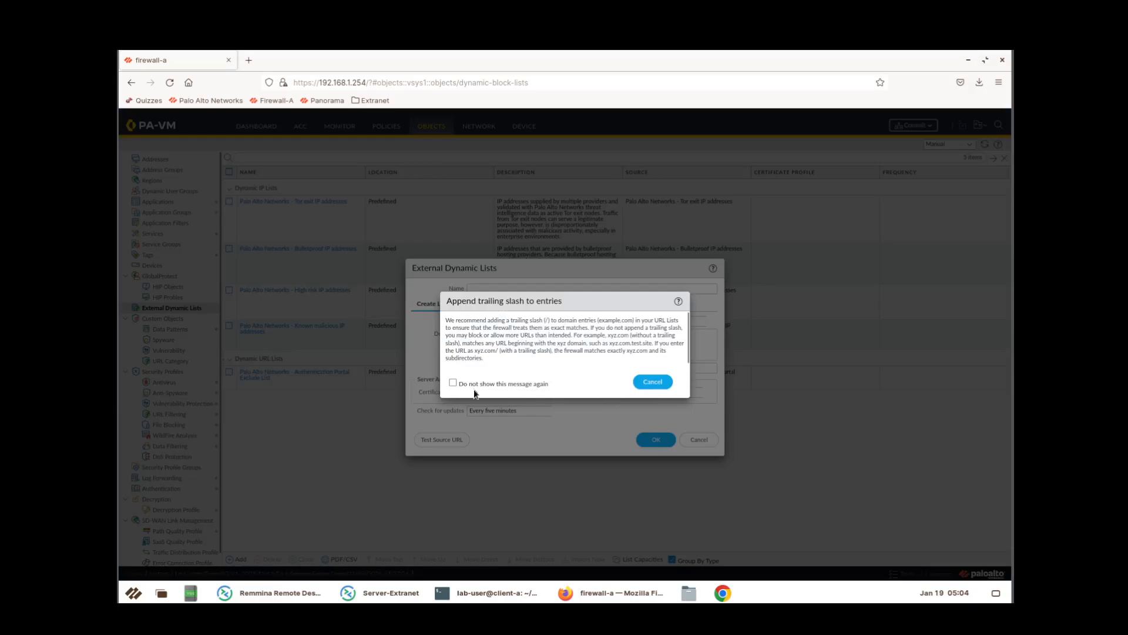
pyautogui.click(454, 383)
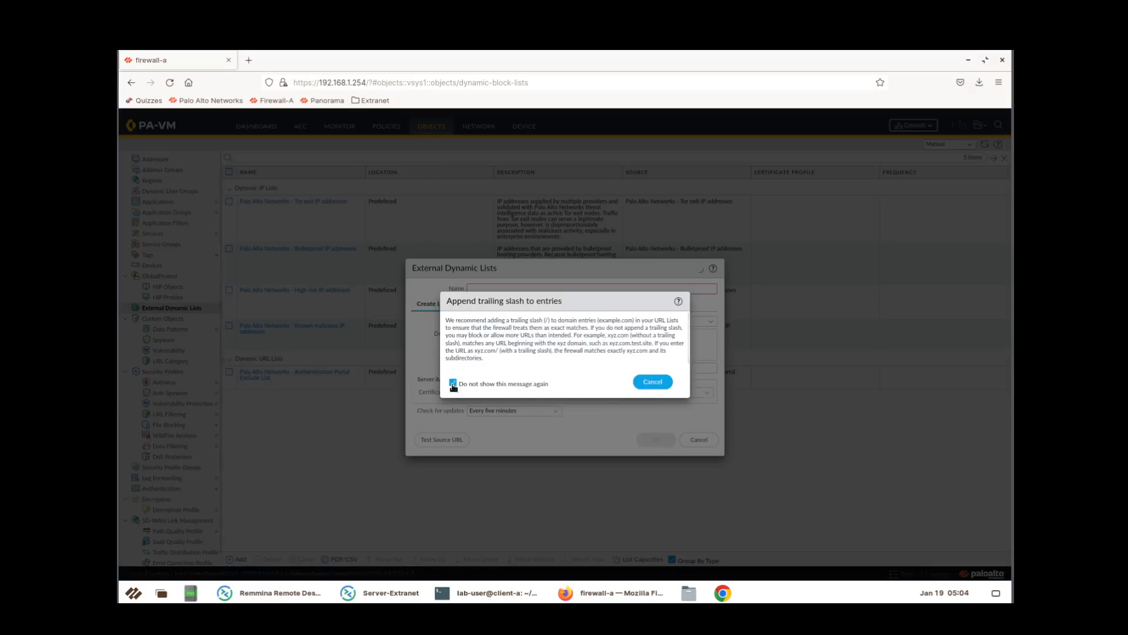
pyautogui.click(650, 382)
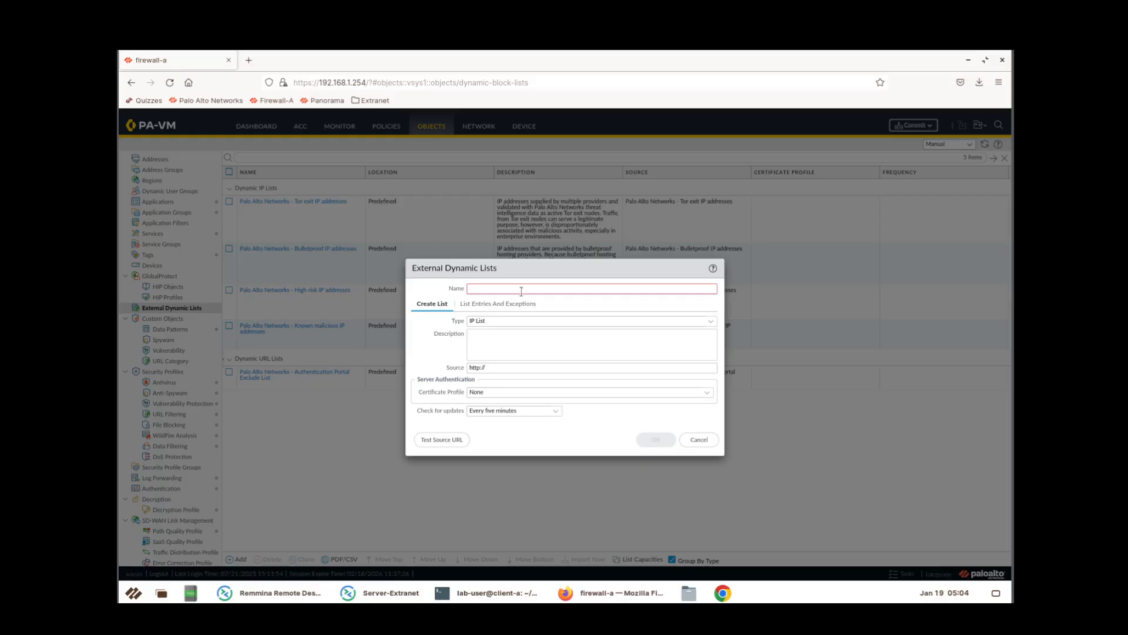
pyautogui.write('mal')
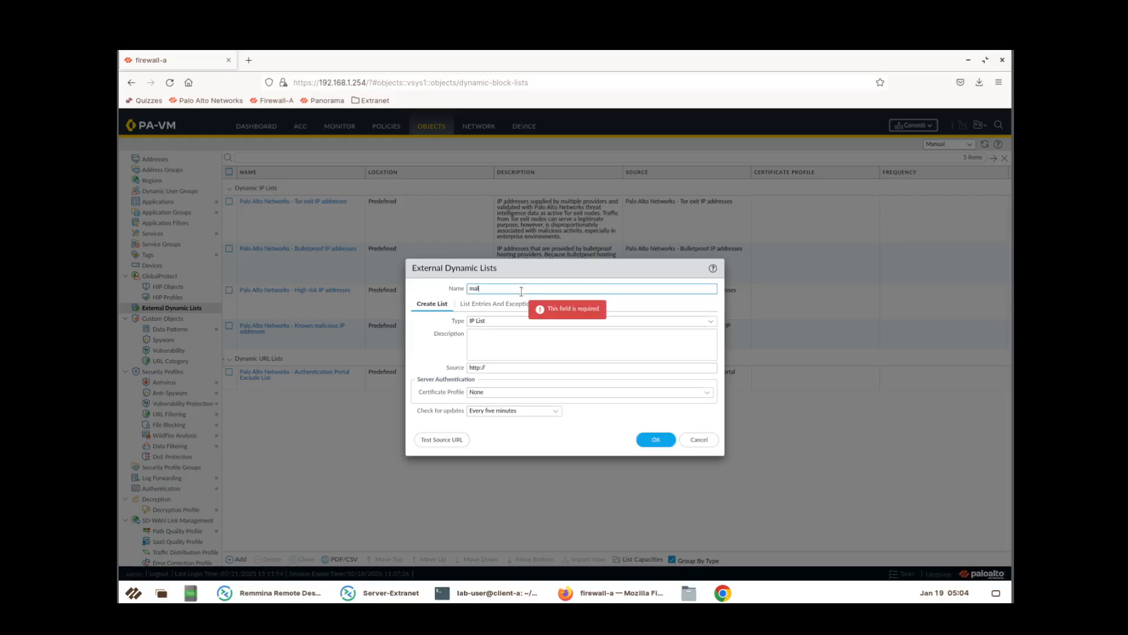
pyautogui.write('icious-domains-')
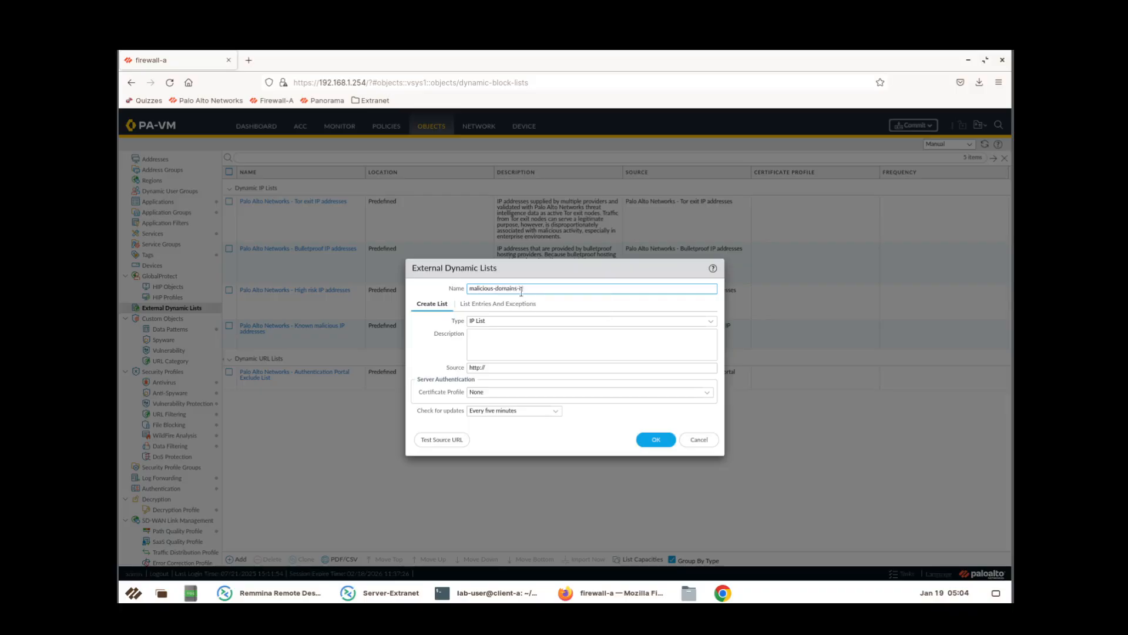
pyautogui.write('el')
# Set the malicious-domains-edl type to Domain List.
pyautogui.click(711, 322)
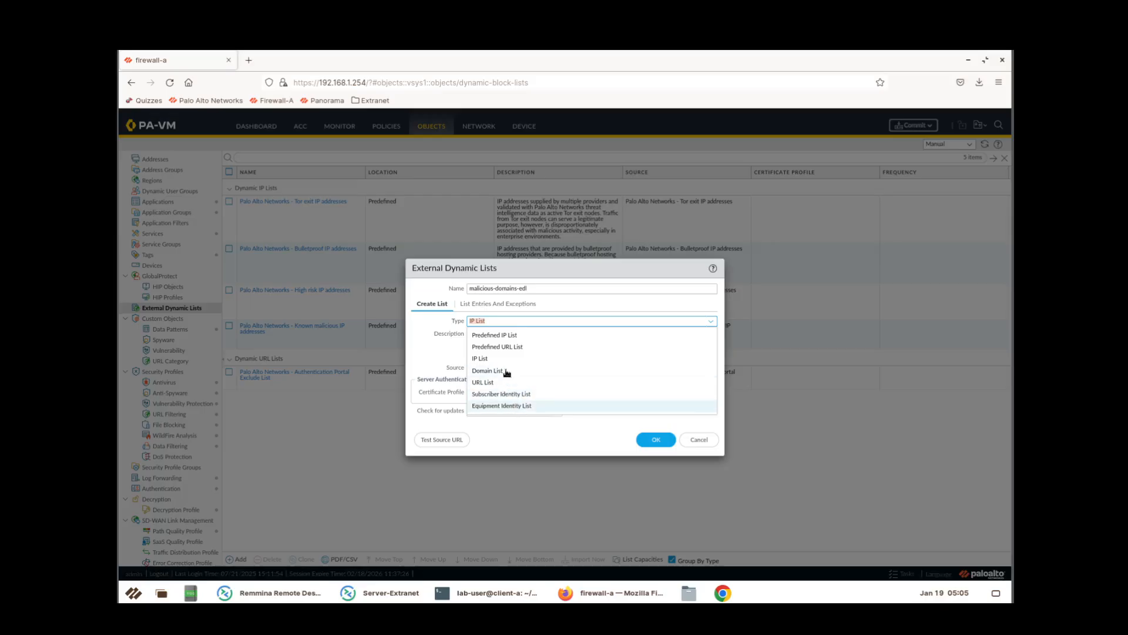
pyautogui.click(506, 359)
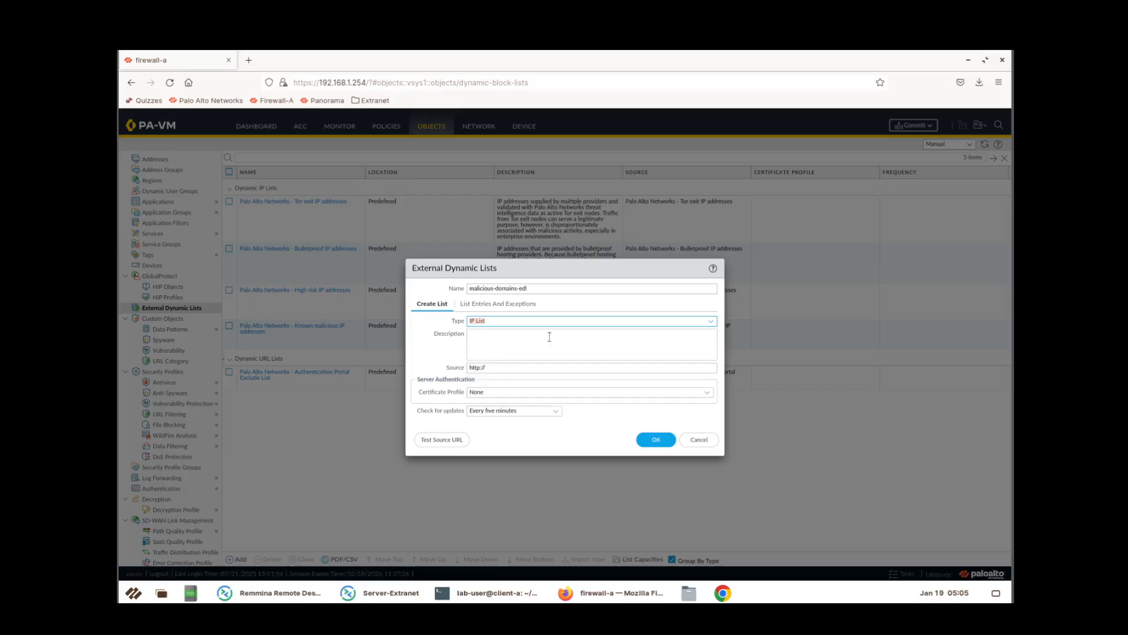
pyautogui.click(712, 322)
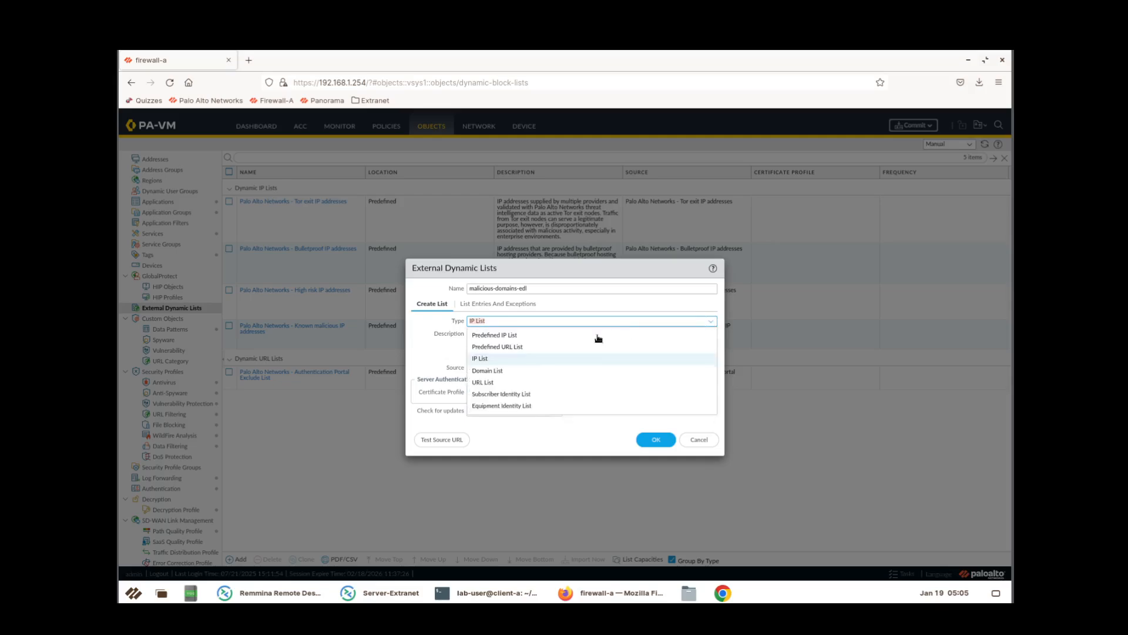
pyautogui.click(495, 373)
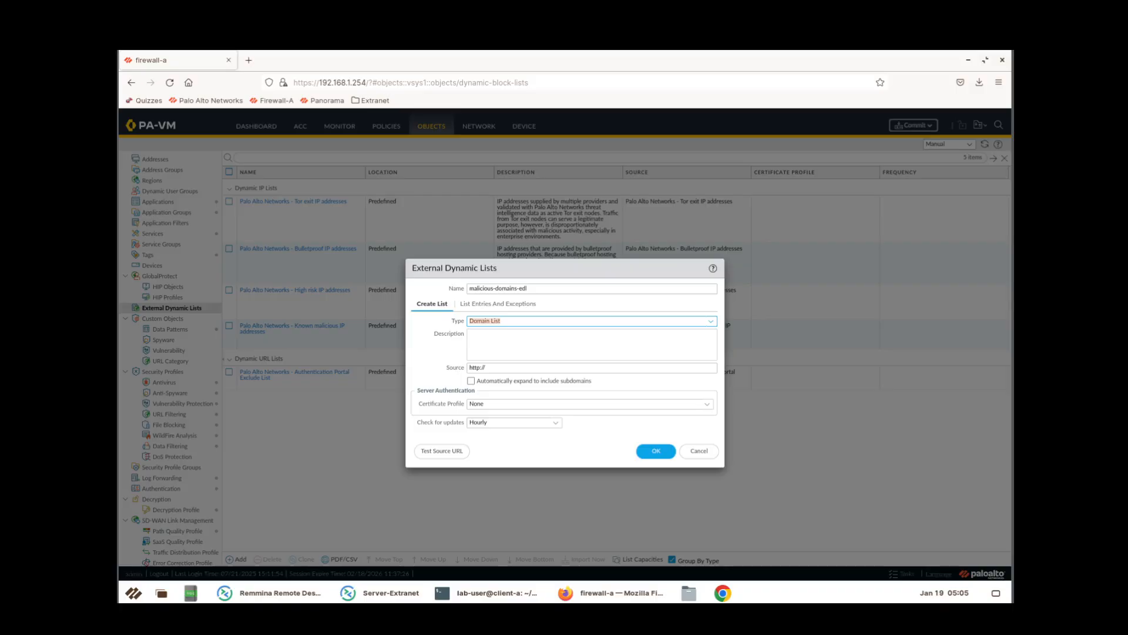
# Enter the description "Custom list of bad domains maintained on Extranet server (The EDL contains the quora.com and producthunt.com)".
pyautogui.click(480, 341)
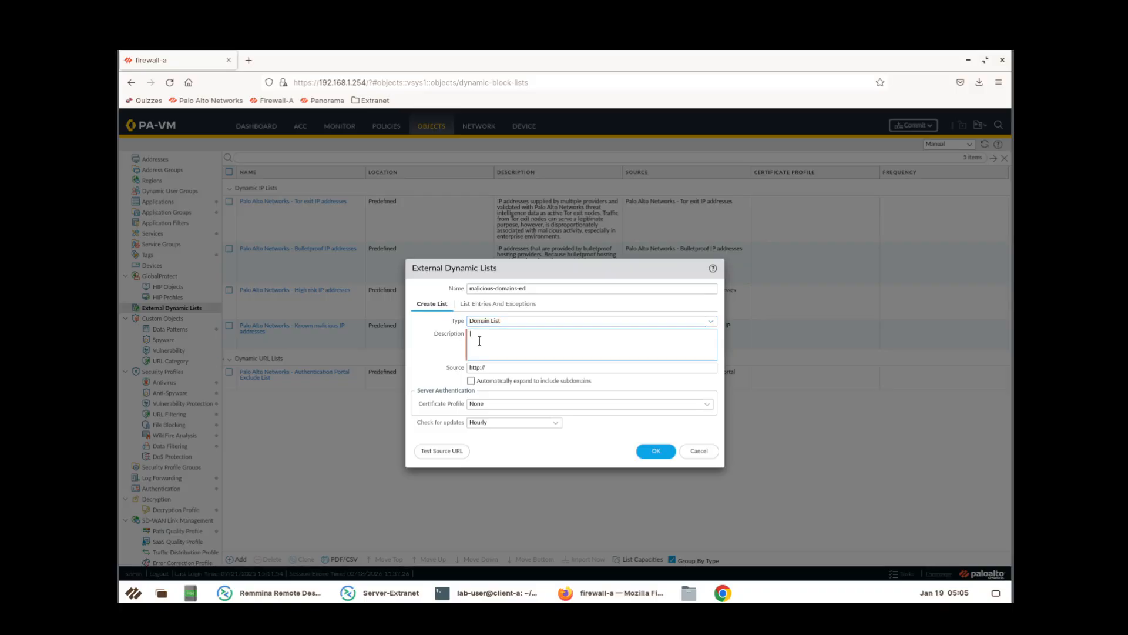
pyautogui.write('Custome')
pyautogui.press('BackSpace')
pyautogui.write('list of bad domains maintained on E')
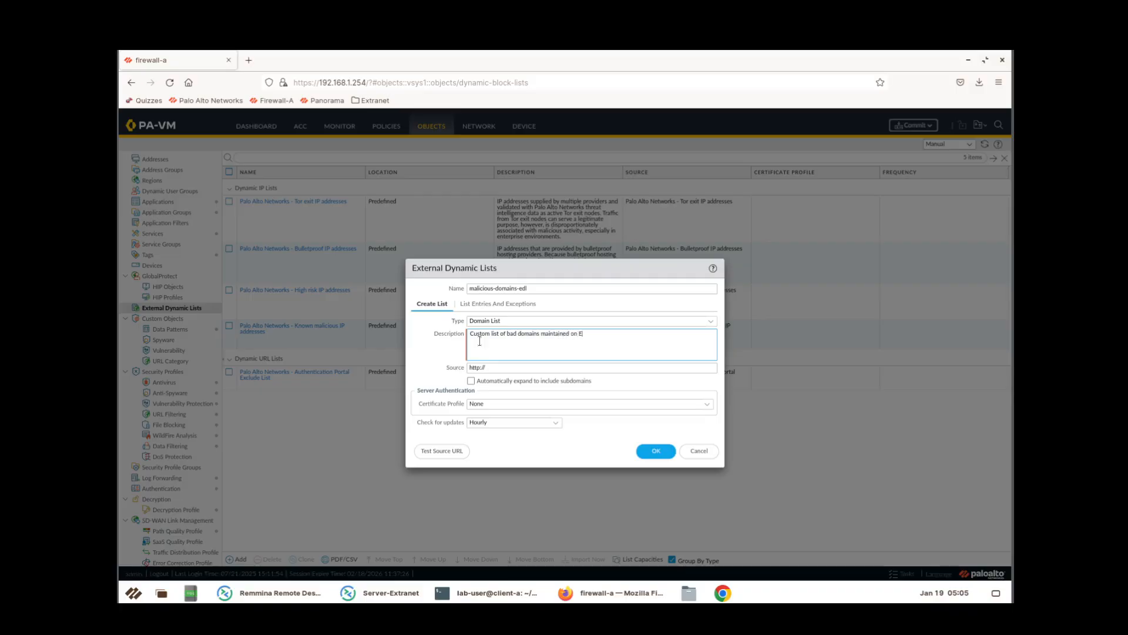
pyautogui.write('xtranet server')
pyautogui.write('The EDL con')
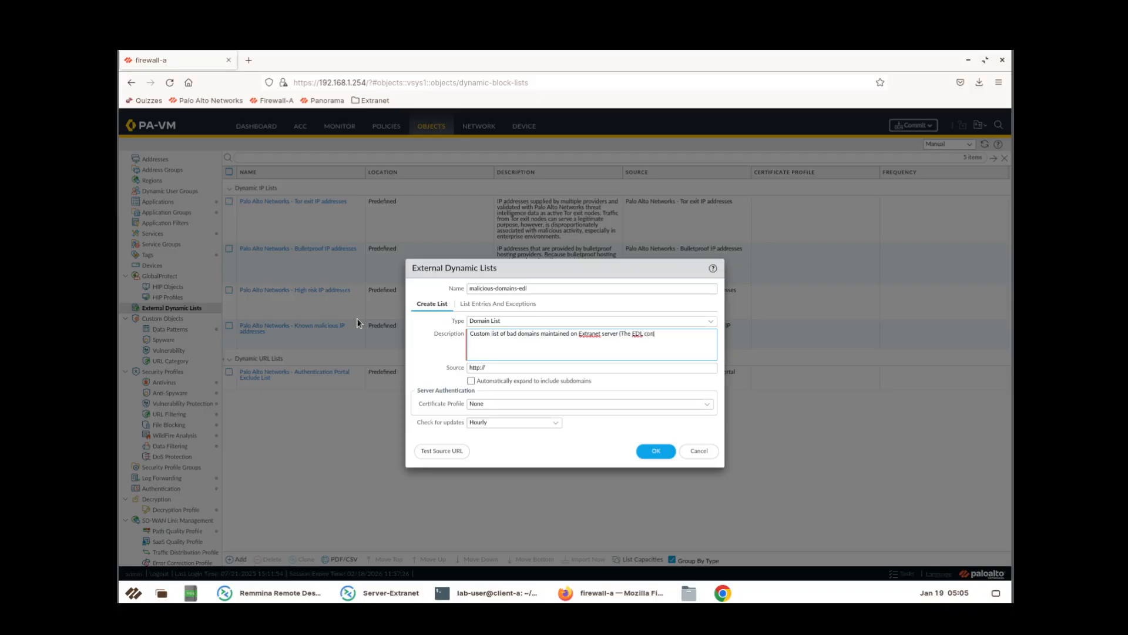
pyautogui.write('tains')
pyautogui.write(' the')
pyautogui.write(' goo')
pyautogui.press('BackSpace')
pyautogui.press('BackSpace')
pyautogui.write('uora.com and producthub')
pyautogui.write('t.com)')
# Enable automatic expansion to subdomains for malicious-domains-edl and set its update check to every five minutes.
pyautogui.click(471, 381)
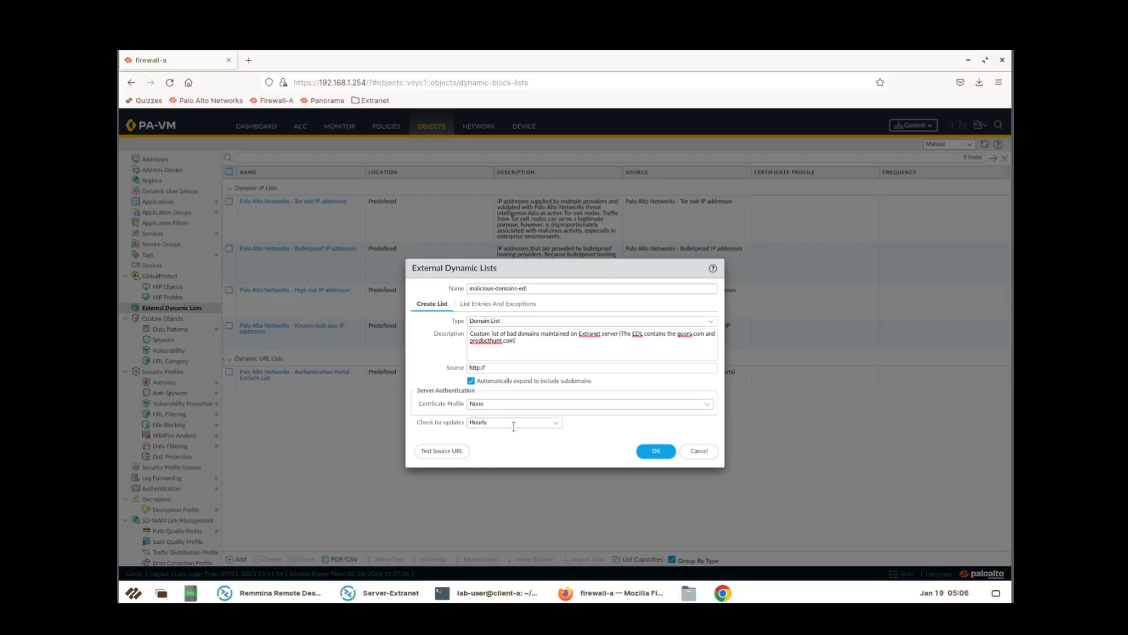
pyautogui.click(556, 424)
pyautogui.click(543, 439)
pyautogui.click(555, 423)
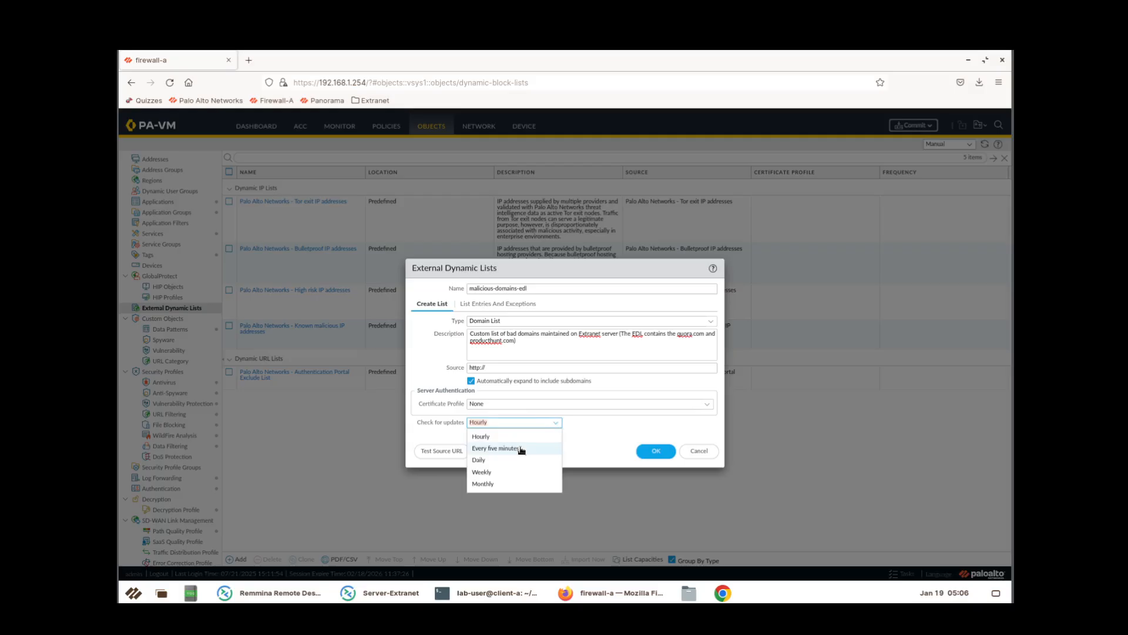
pyautogui.click(520, 448)
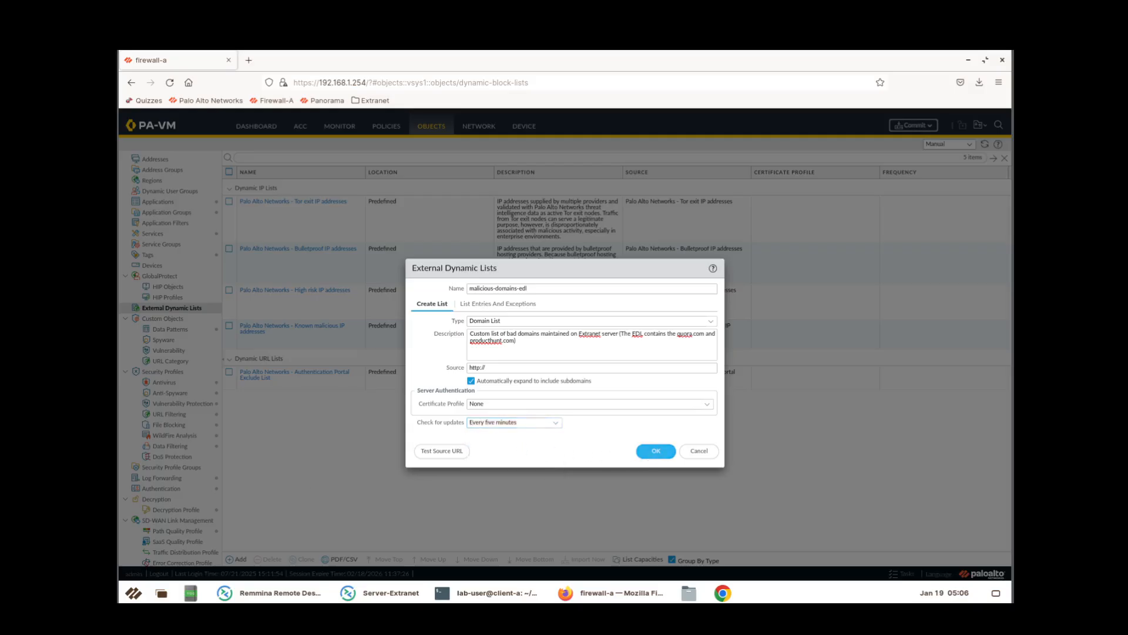
pyautogui.click(656, 450)
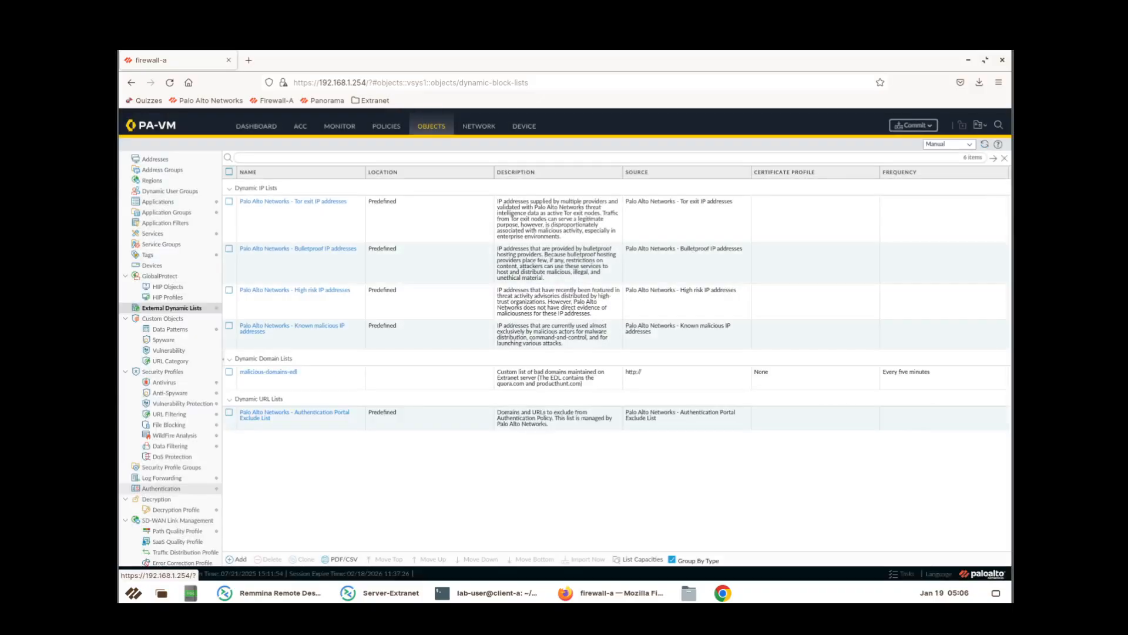
pyautogui.click(272, 373)
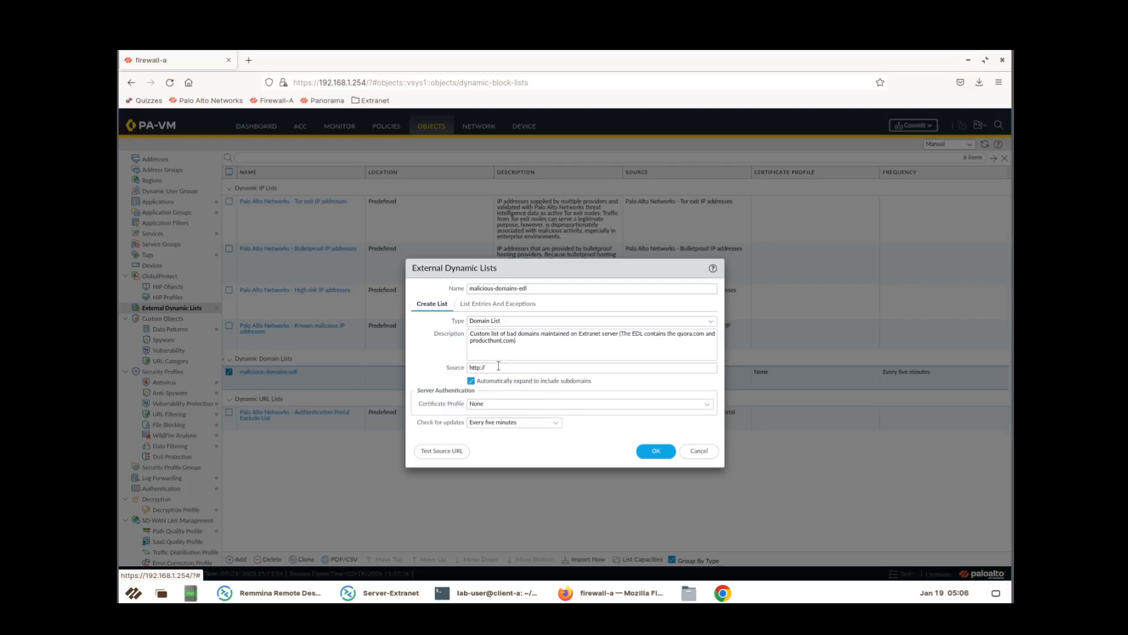
pyautogui.click(499, 368)
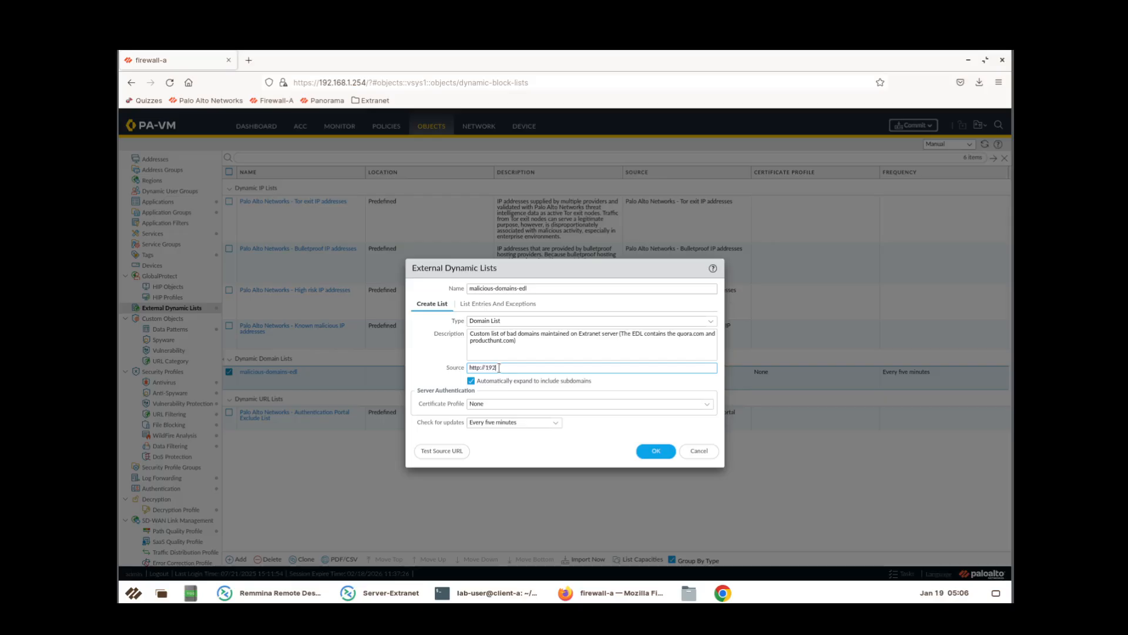
pyautogui.write('192.168.50.80/malicious-domains.txt')
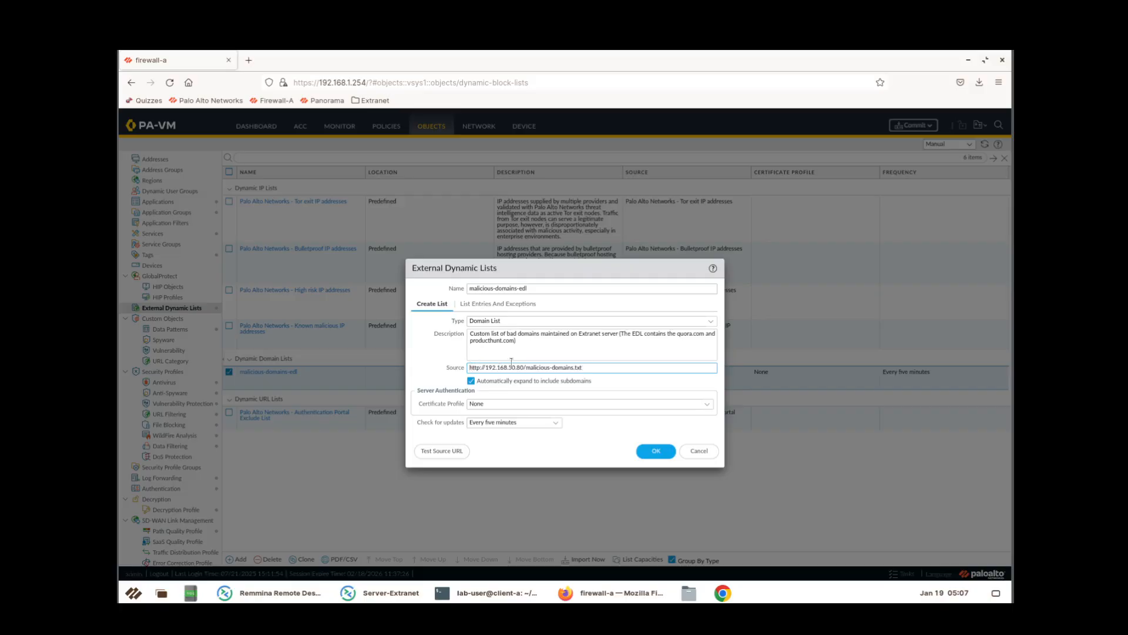
pyautogui.moveTo(469, 366); pyautogui.dragTo(599, 368)
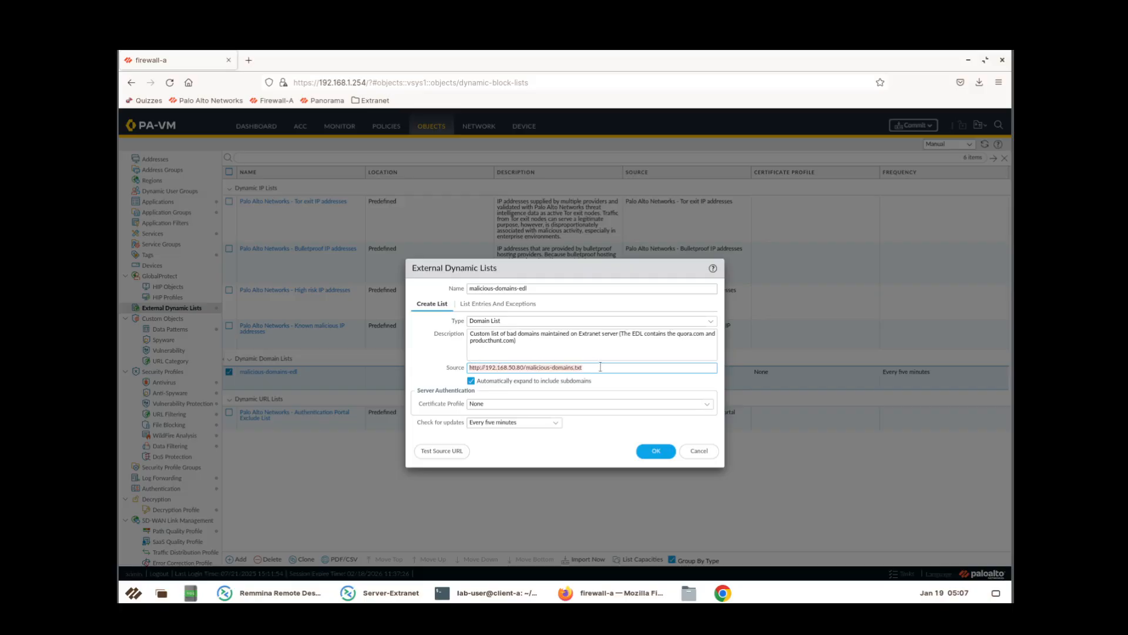
pyautogui.click(595, 422)
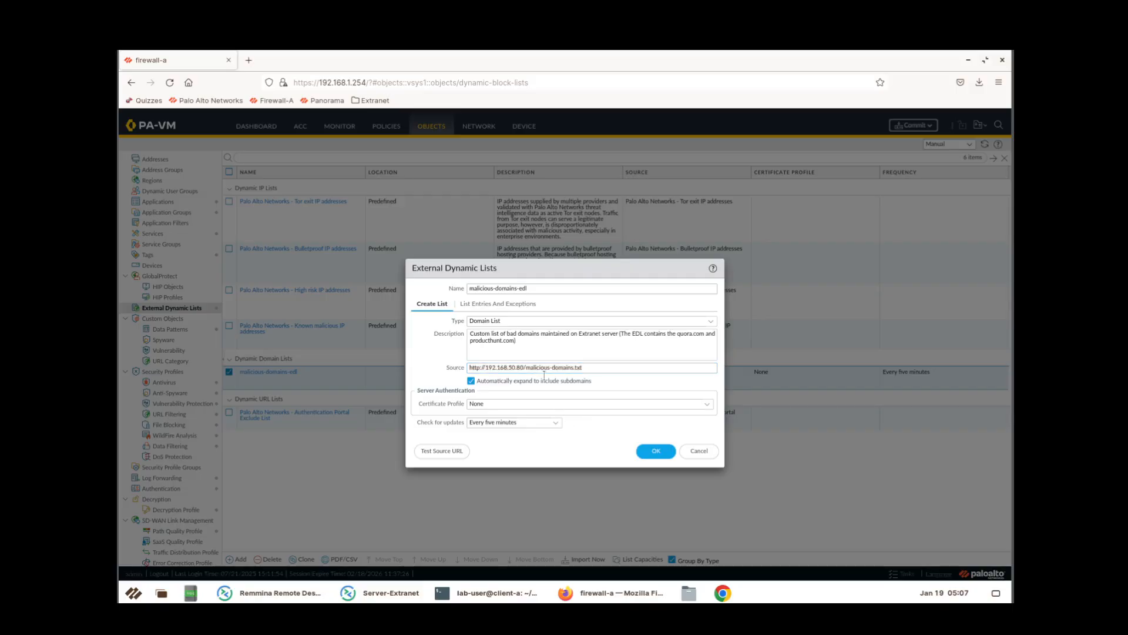
pyautogui.click(663, 454)
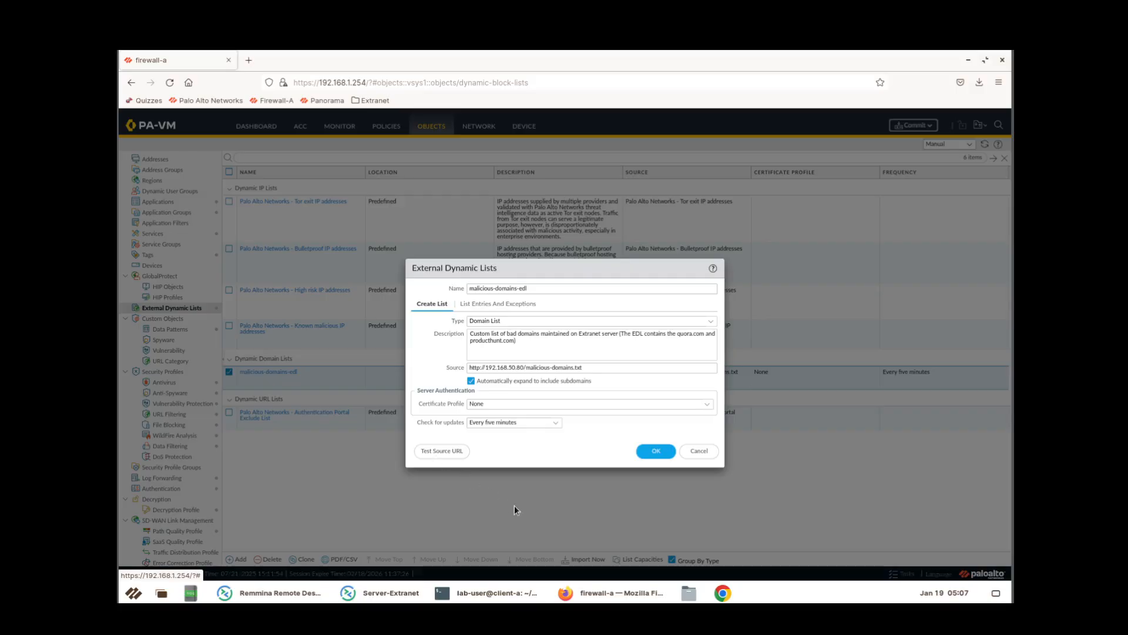
# Test whether the source URL of malicious-domains-edl is accessible and close the list.
pyautogui.click(445, 451)
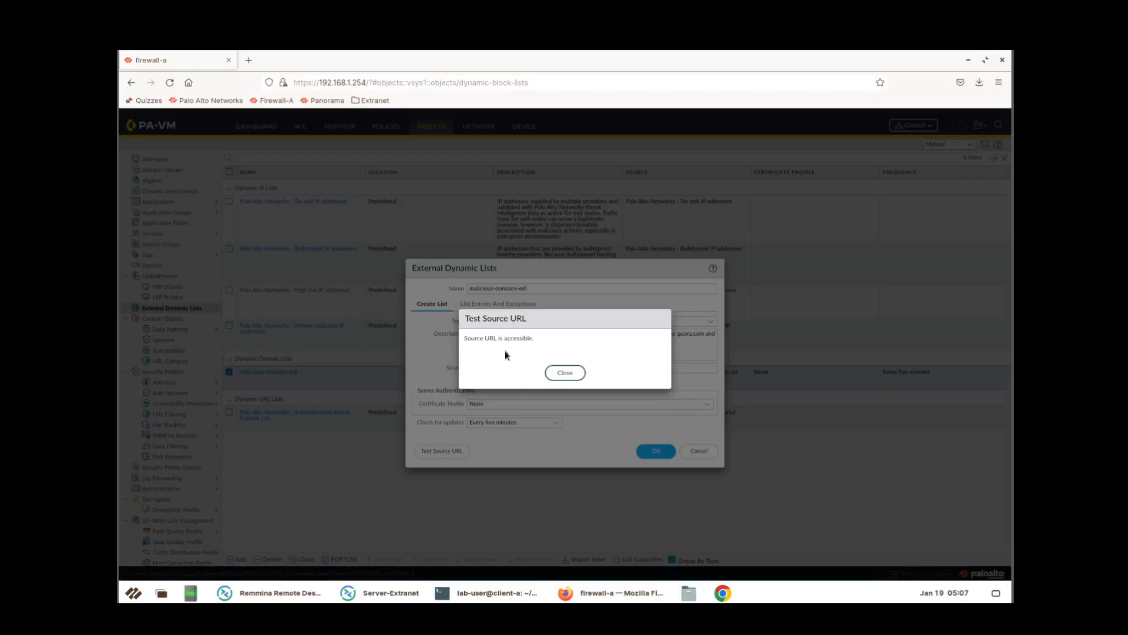
pyautogui.click(561, 373)
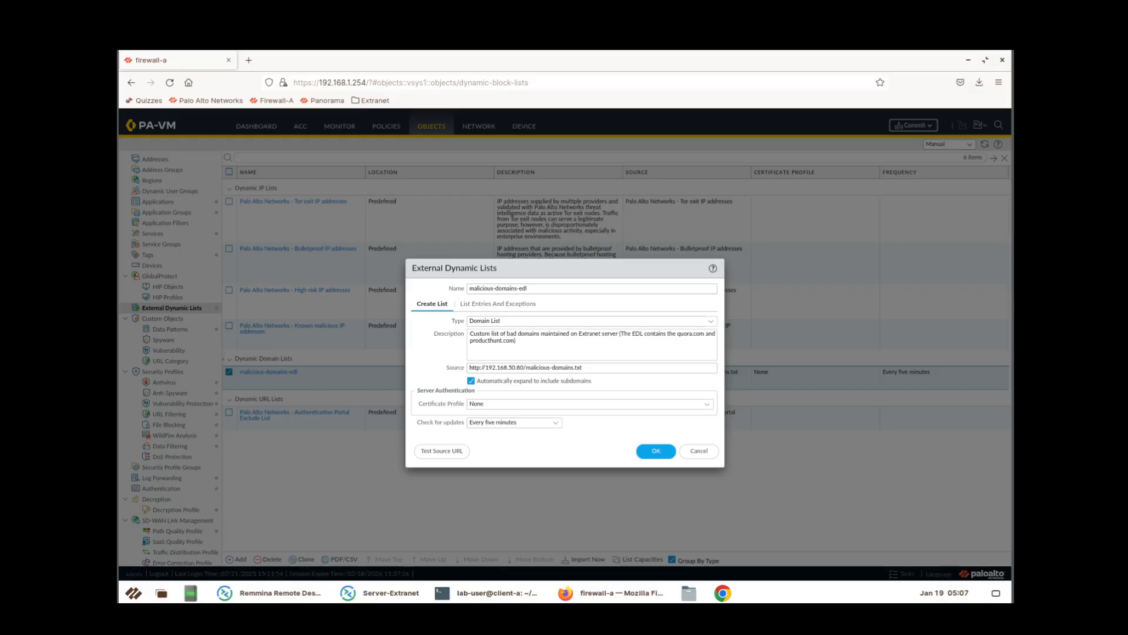
pyautogui.click(656, 451)
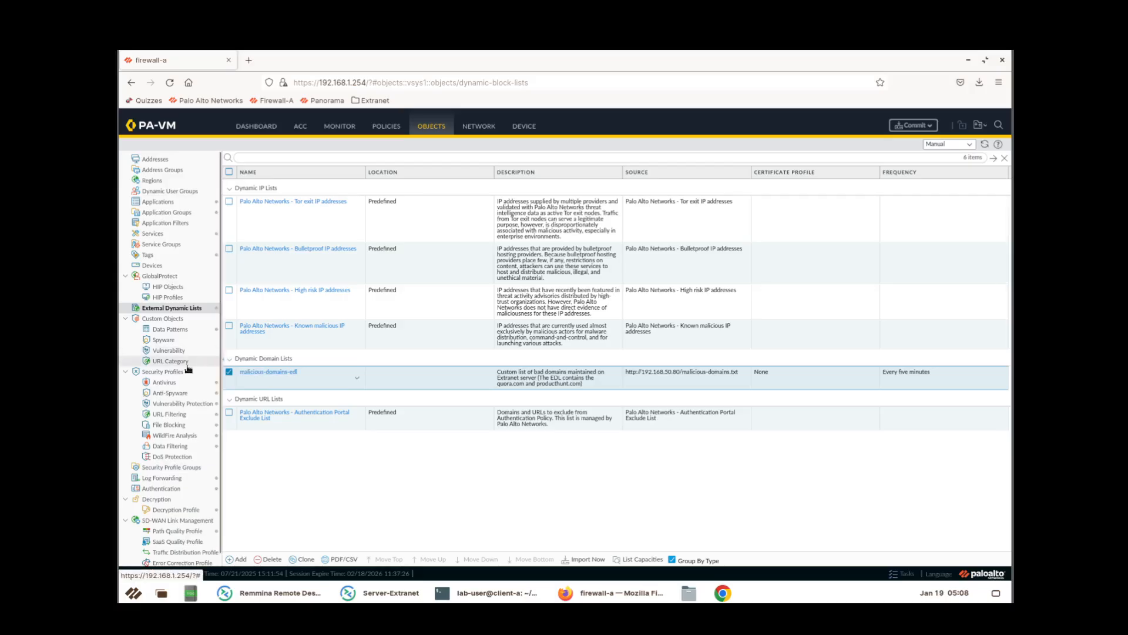
# Open the DNS policies of the Corp-AS anti-spyware profile and select the malicious-domains-edl entry.
pyautogui.click(172, 395)
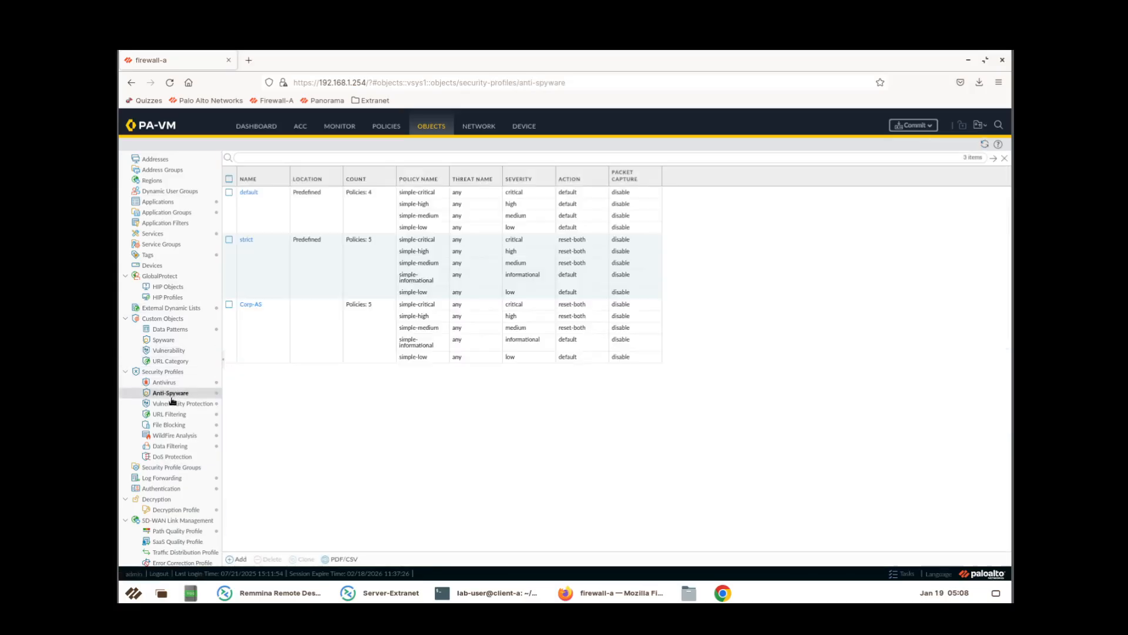
pyautogui.click(251, 305)
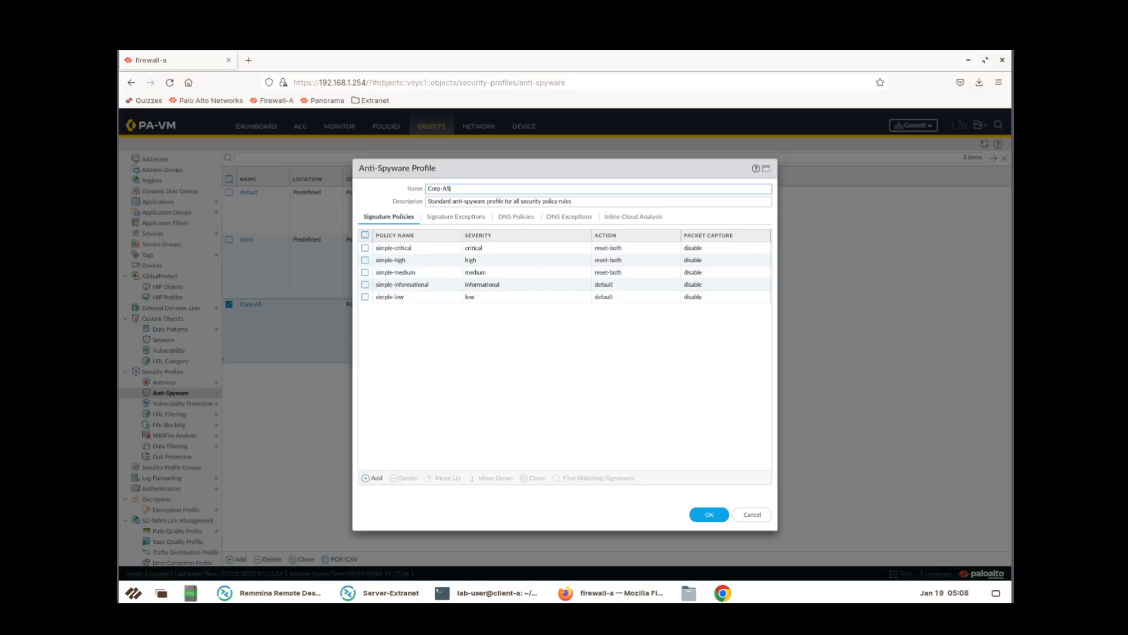
pyautogui.click(519, 226)
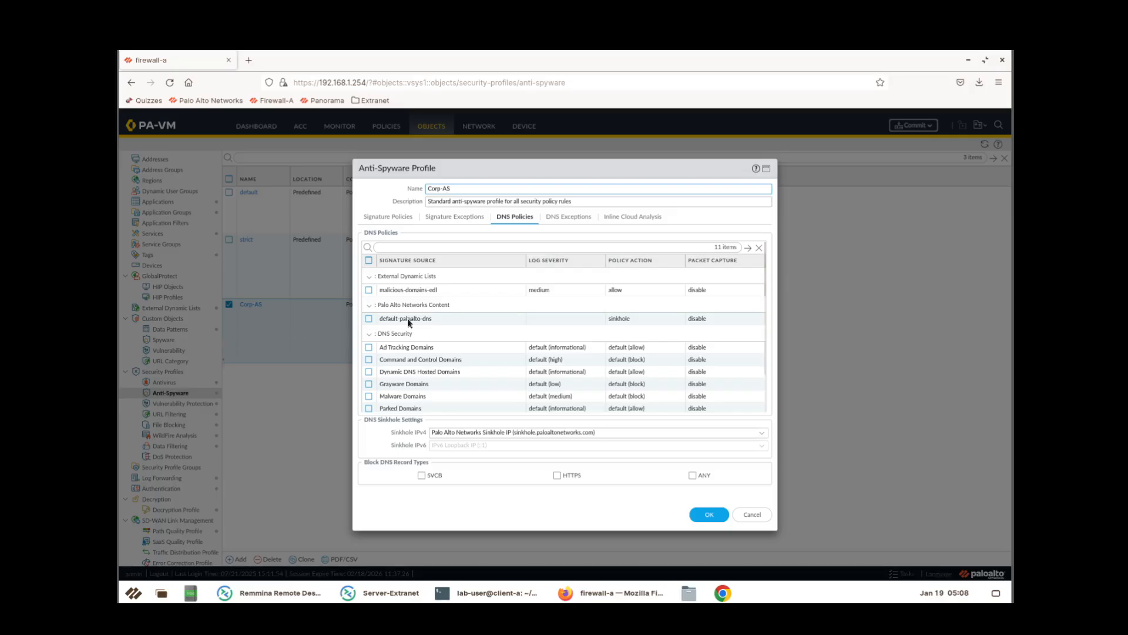
pyautogui.click(413, 289)
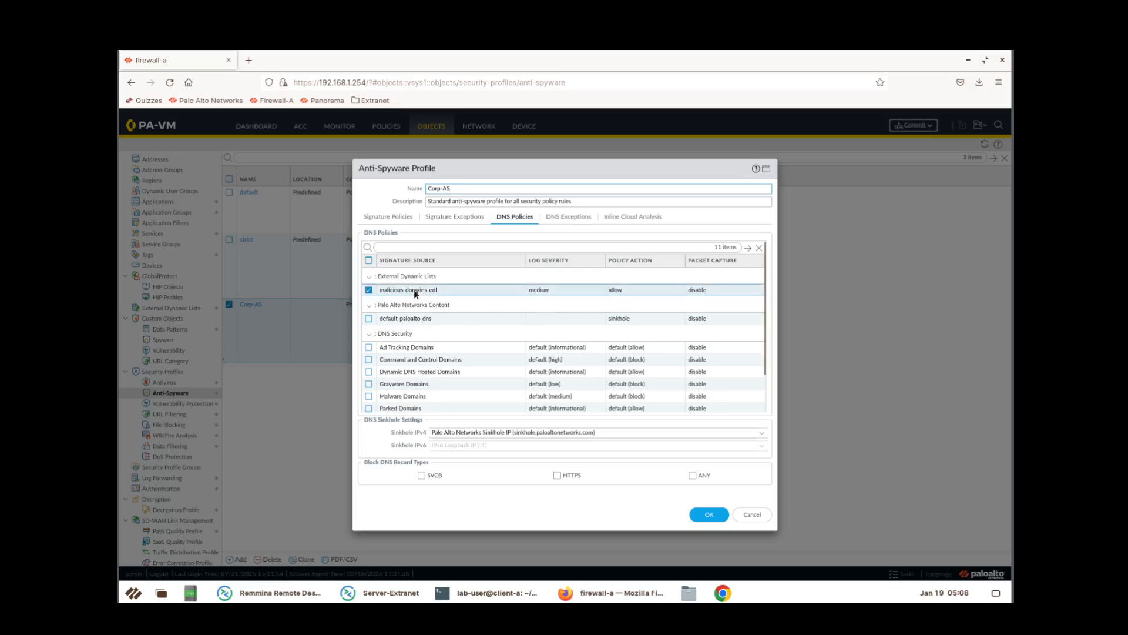
# Try to change the policy action of malicious-domains-edl to sinkhole.
pyautogui.click(620, 289)
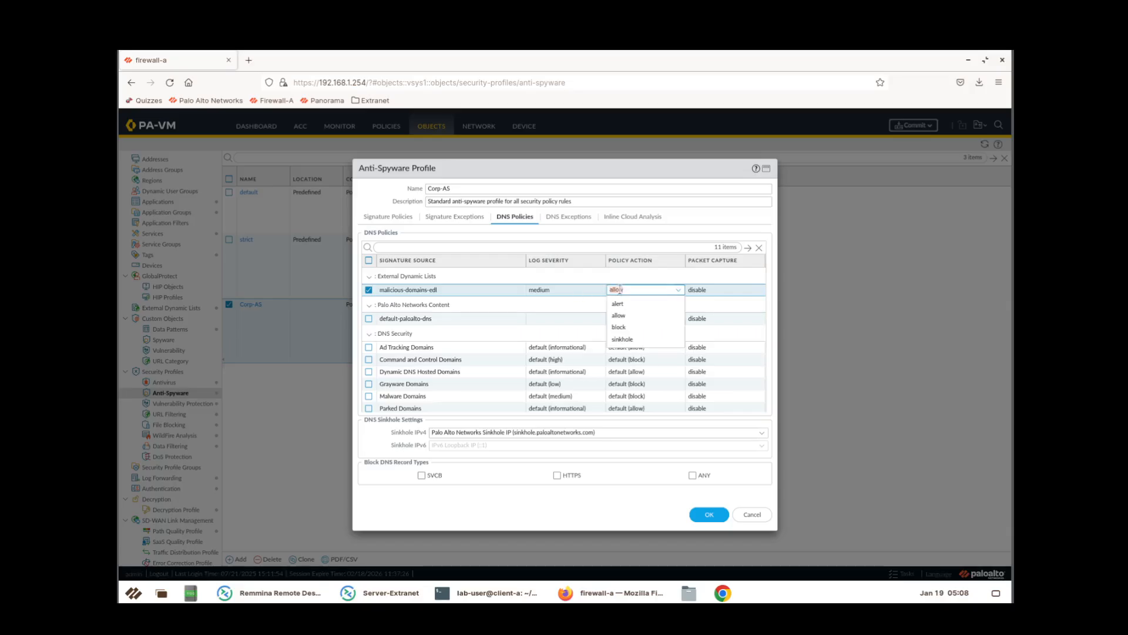
pyautogui.click(627, 344)
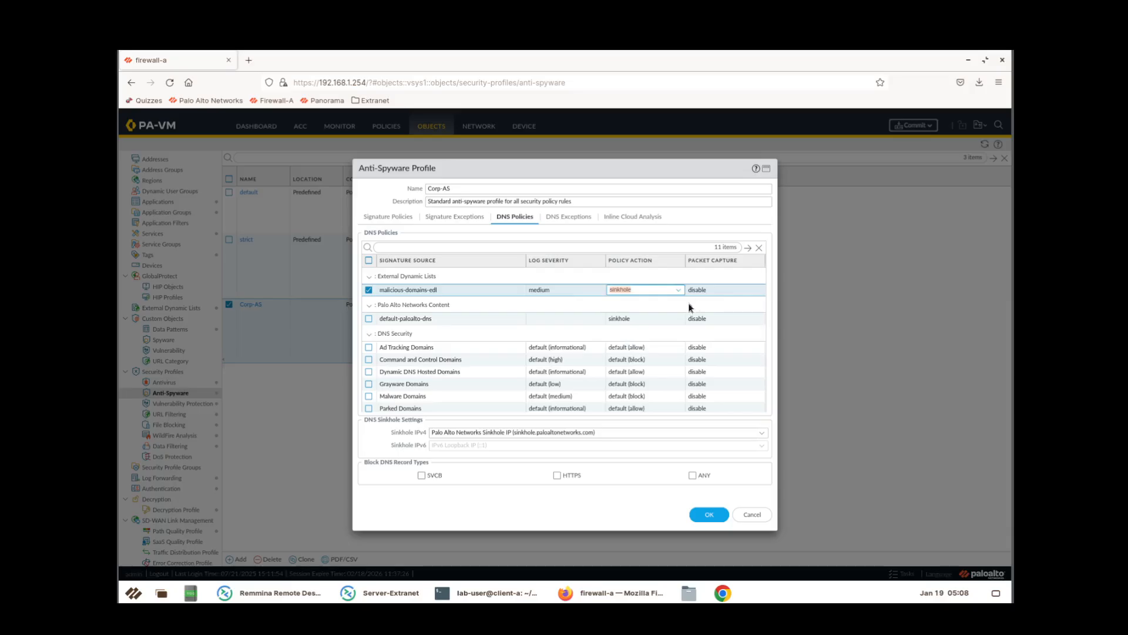
pyautogui.click(661, 305)
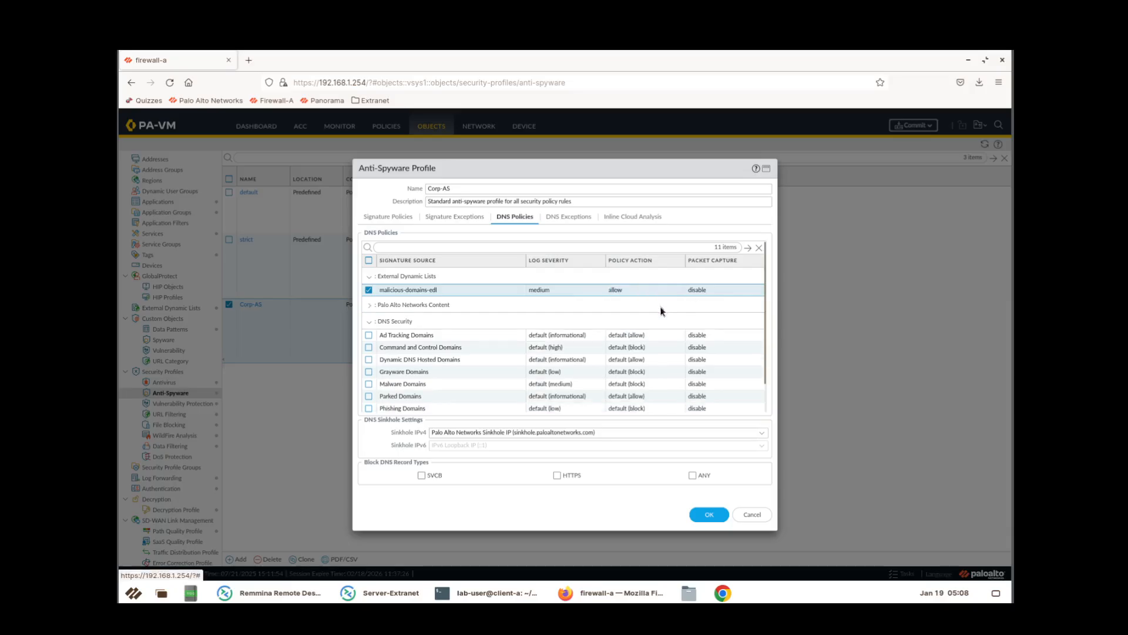
pyautogui.click(625, 293)
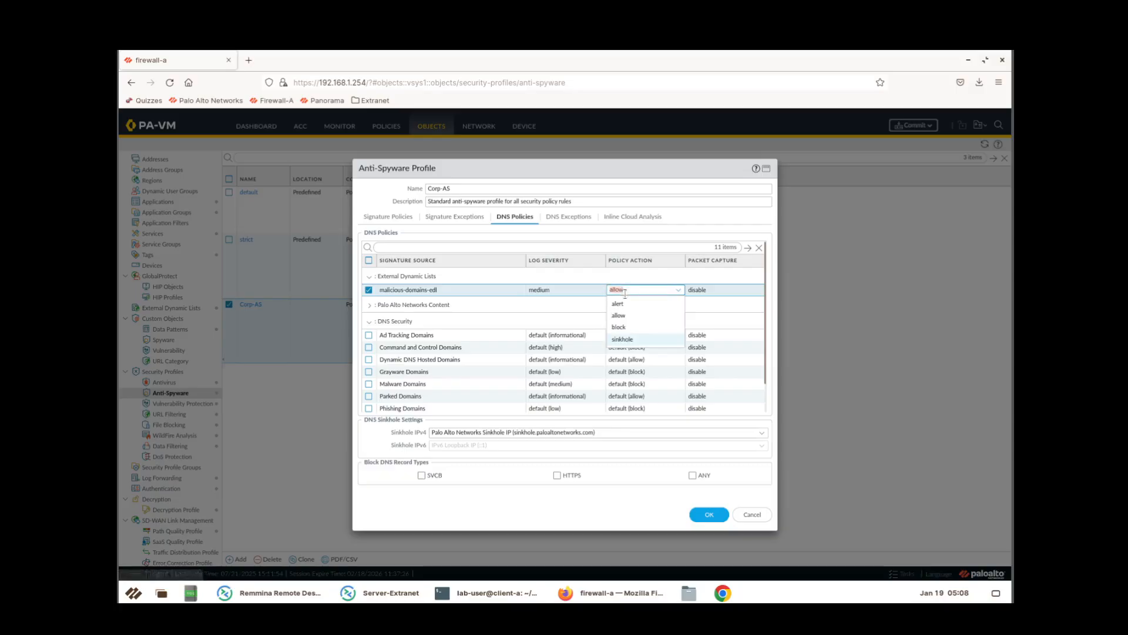
pyautogui.click(625, 340)
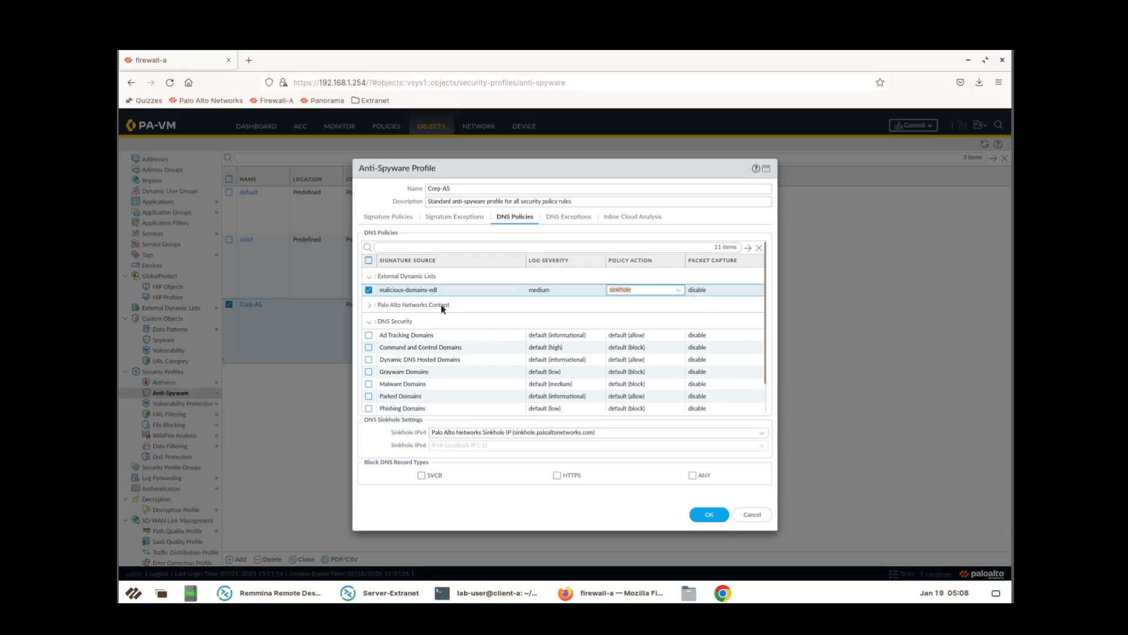
pyautogui.click(635, 313)
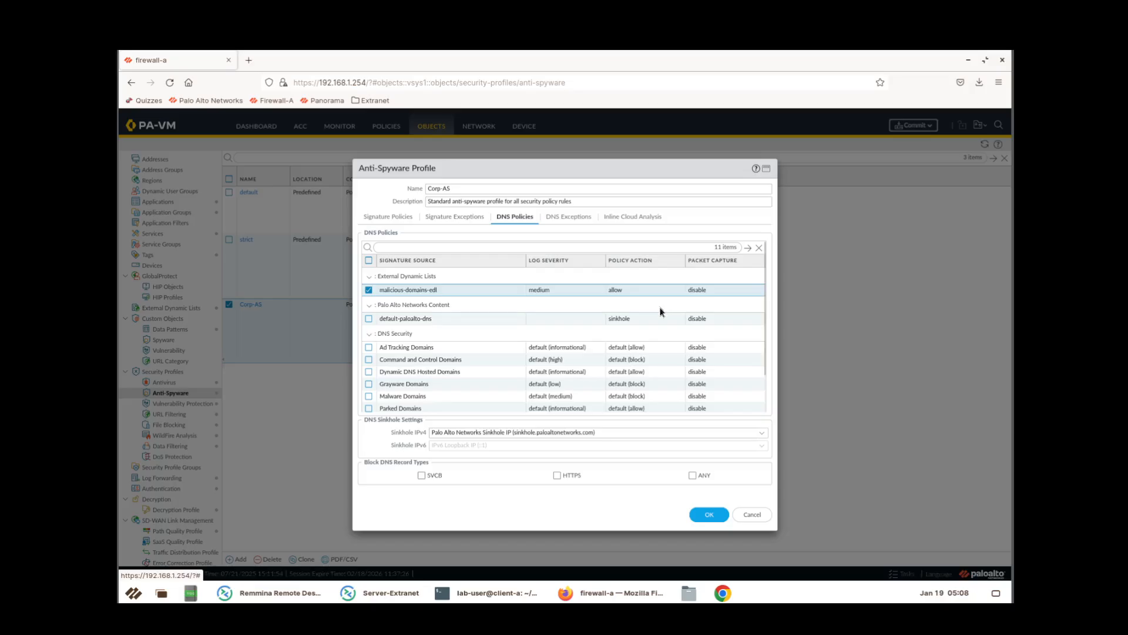
# Set the malicious-domains-edl policy action to sinkhole in the DNS policies of Corp-AS and save the profile.
pyautogui.click(650, 292)
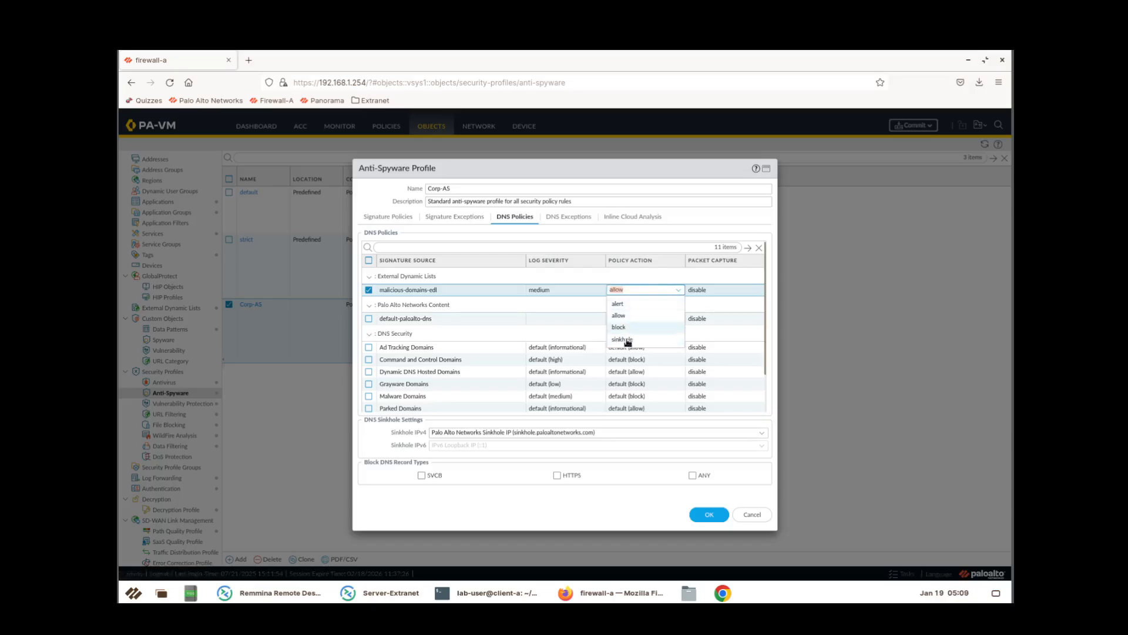
pyautogui.click(627, 340)
pyautogui.click(630, 290)
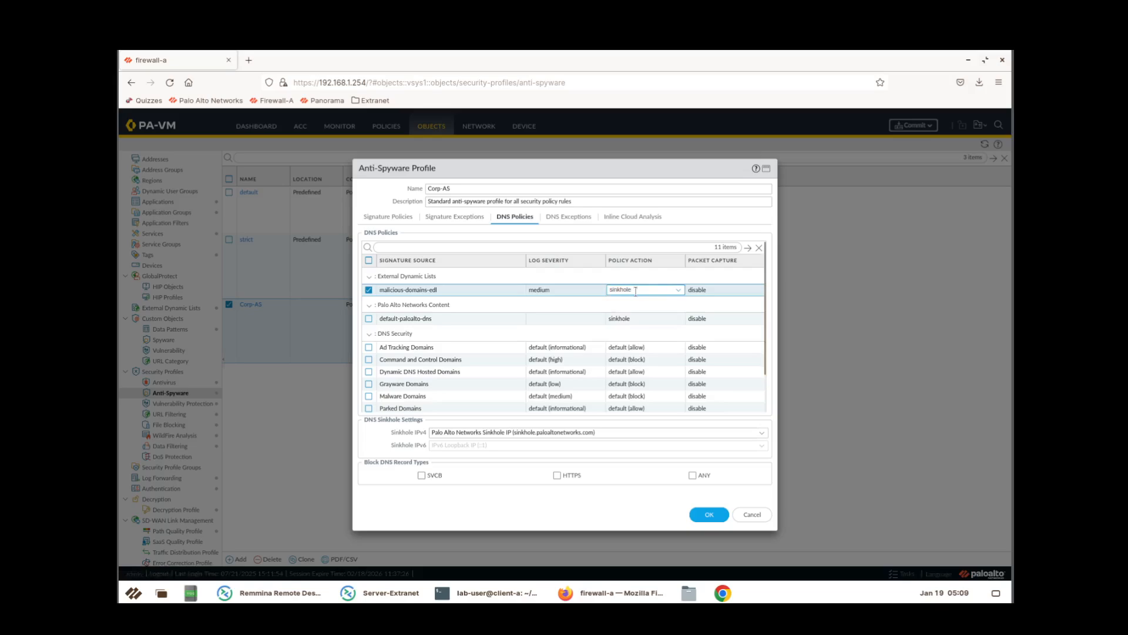
pyautogui.press('Return')
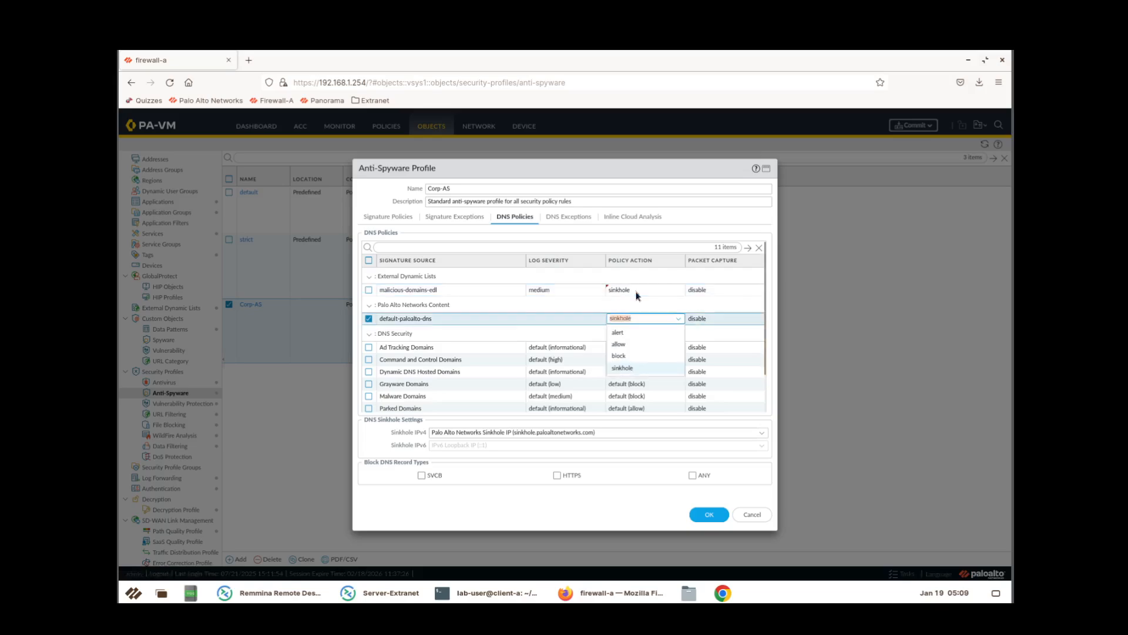
pyautogui.click(649, 305)
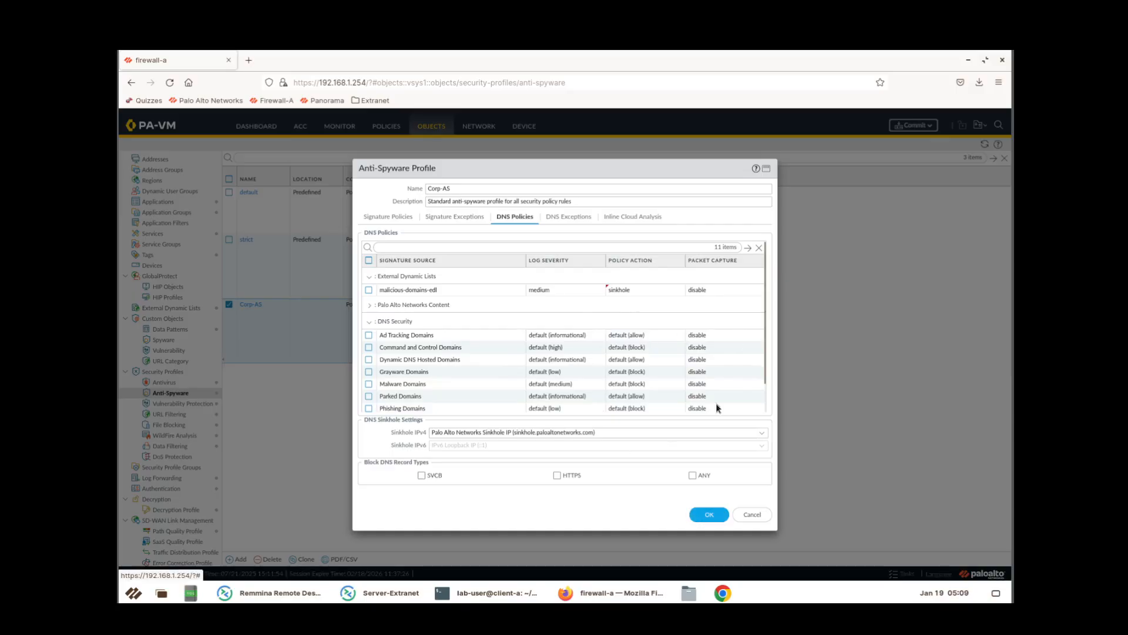
pyautogui.click(710, 514)
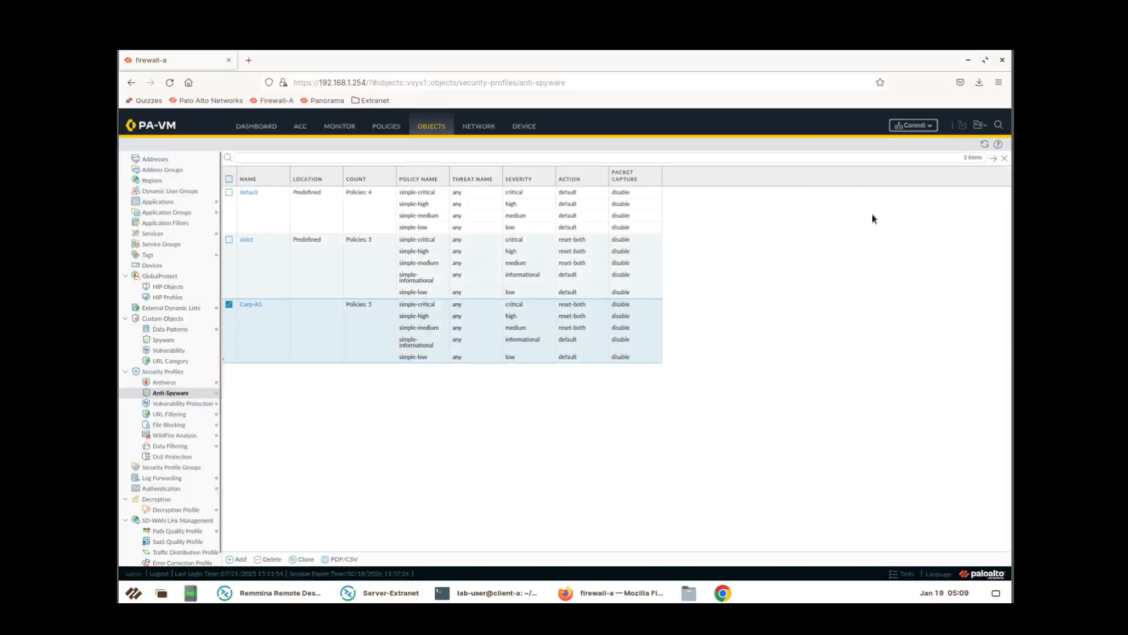
# Commit all pending changes to the firewall.
pyautogui.click(929, 128)
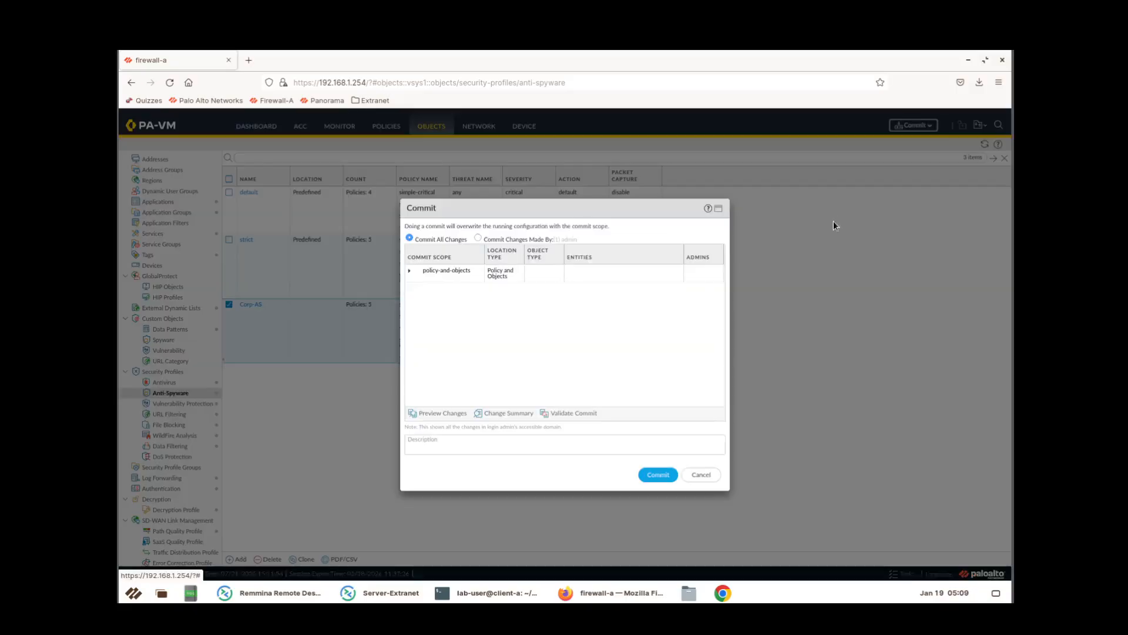
pyautogui.click(654, 475)
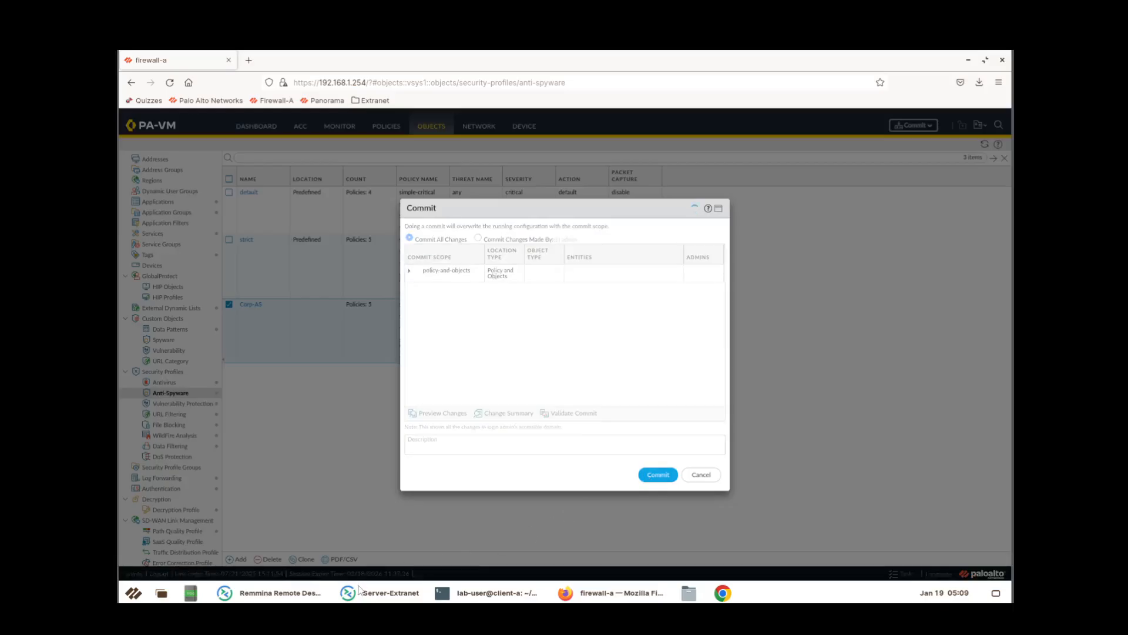
# Check the closing lines of the attack script's output in the Server-Extranet terminal, and return to the firewall's browser window.
pyautogui.moveTo(459, 598)
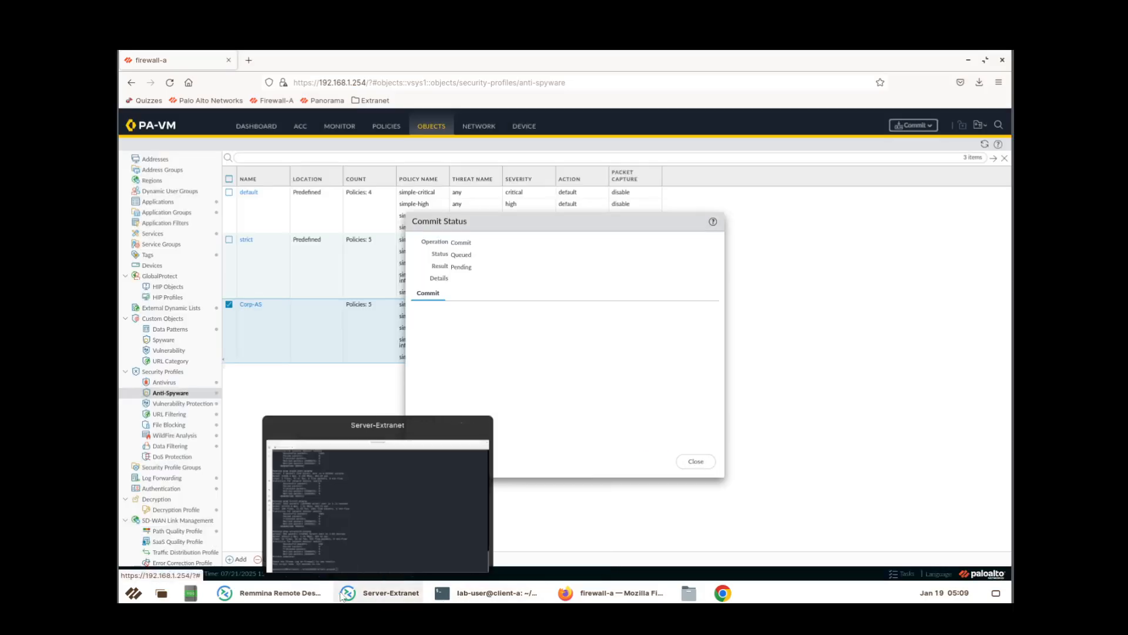
pyautogui.click(376, 597)
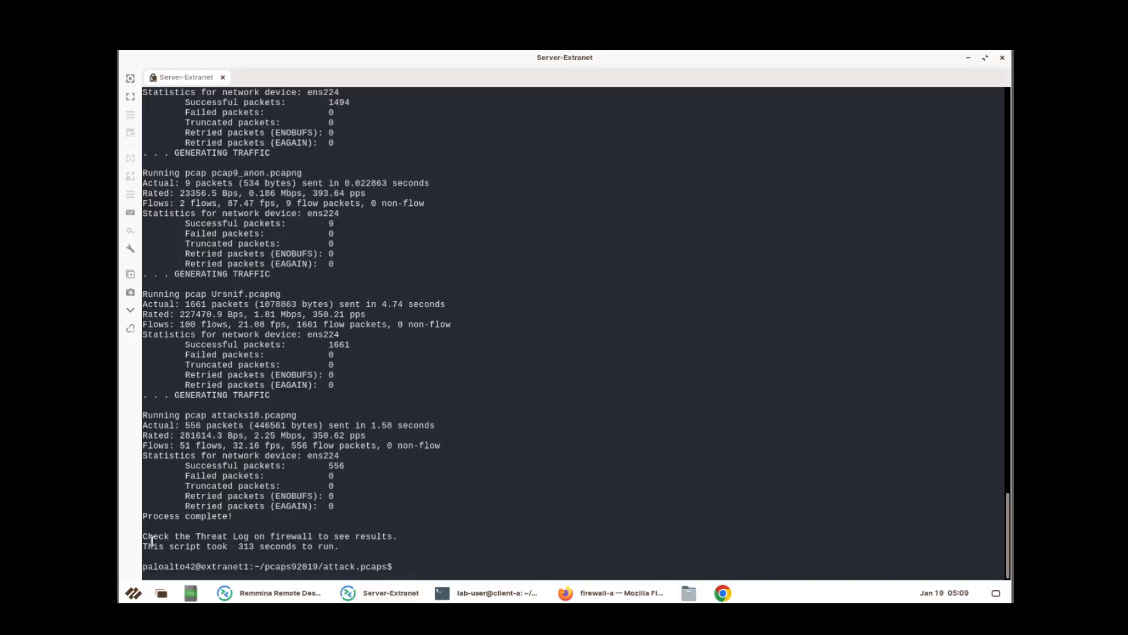
pyautogui.moveTo(144, 536); pyautogui.dragTo(369, 544)
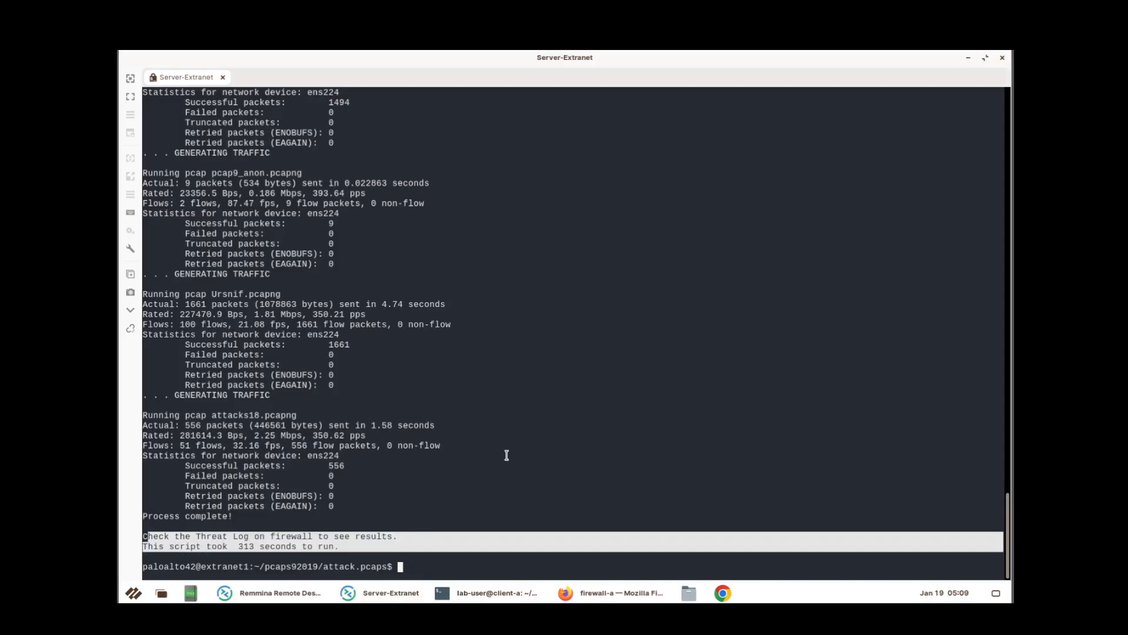
pyautogui.click(971, 59)
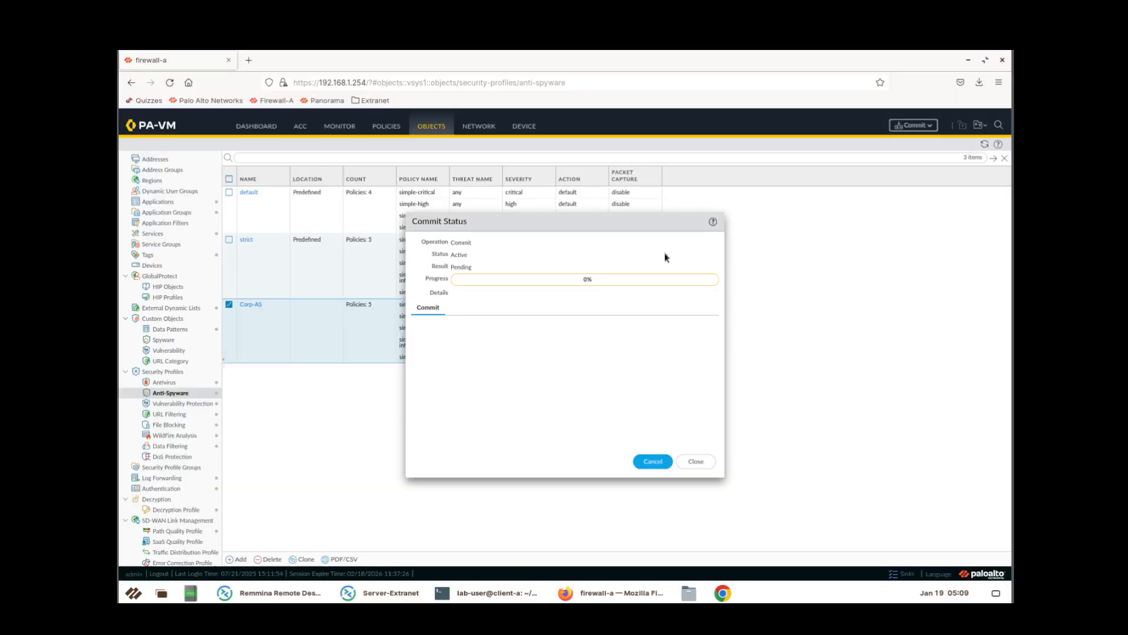
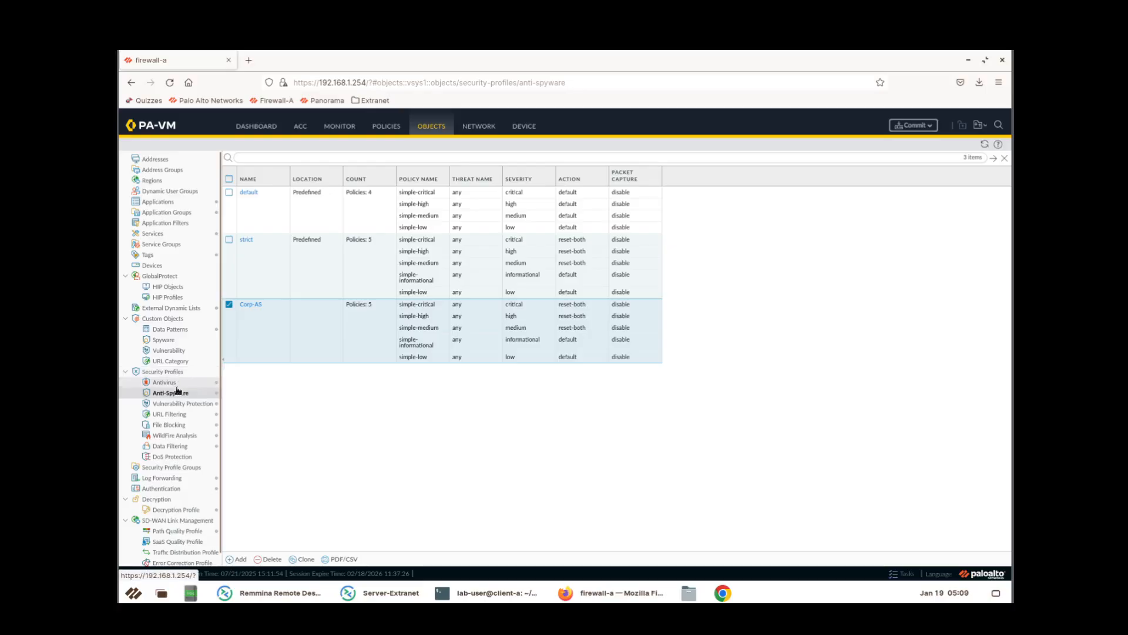
# Add a security profile group named Corp-Profiles-Group with Corp-AV as its antivirus profile.
pyautogui.scroll(-1, 174, 412)
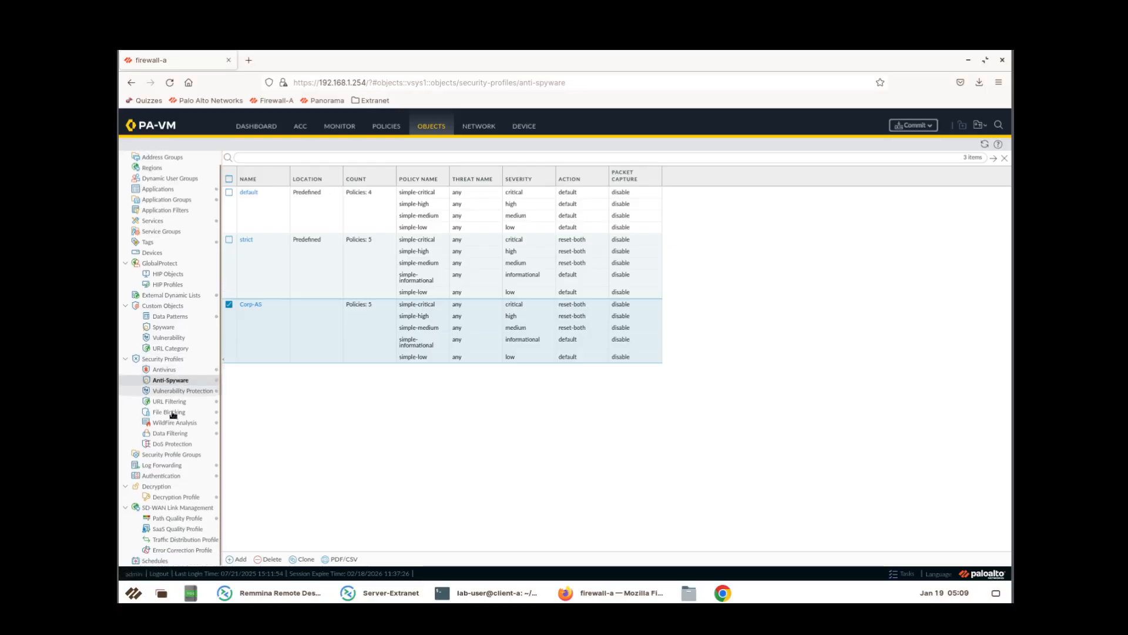
pyautogui.click(171, 454)
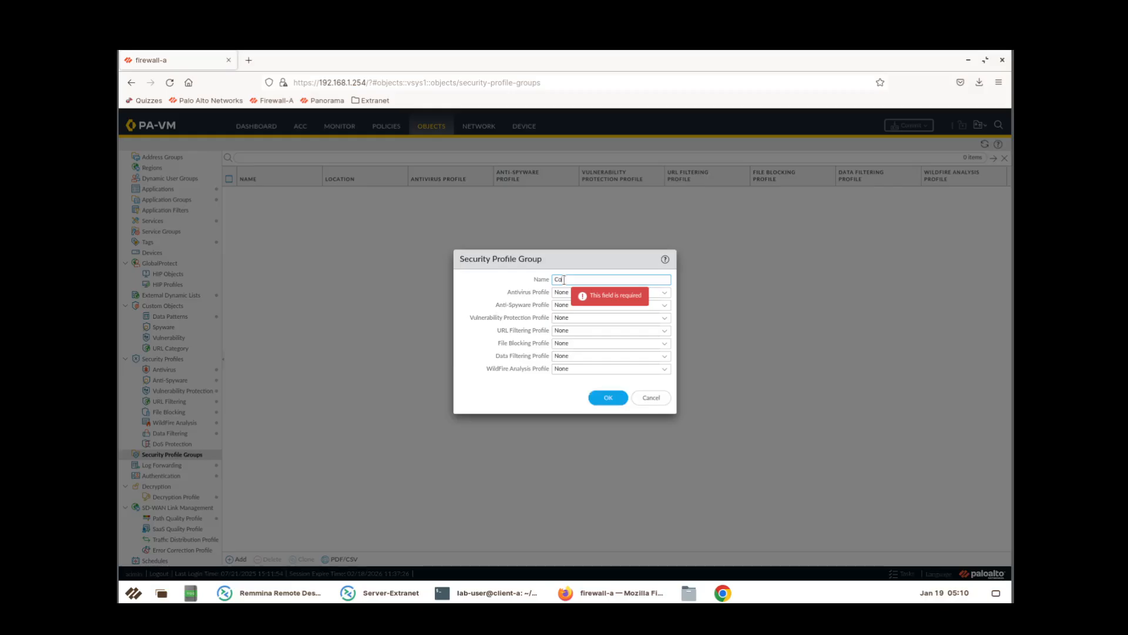
pyautogui.write('r')
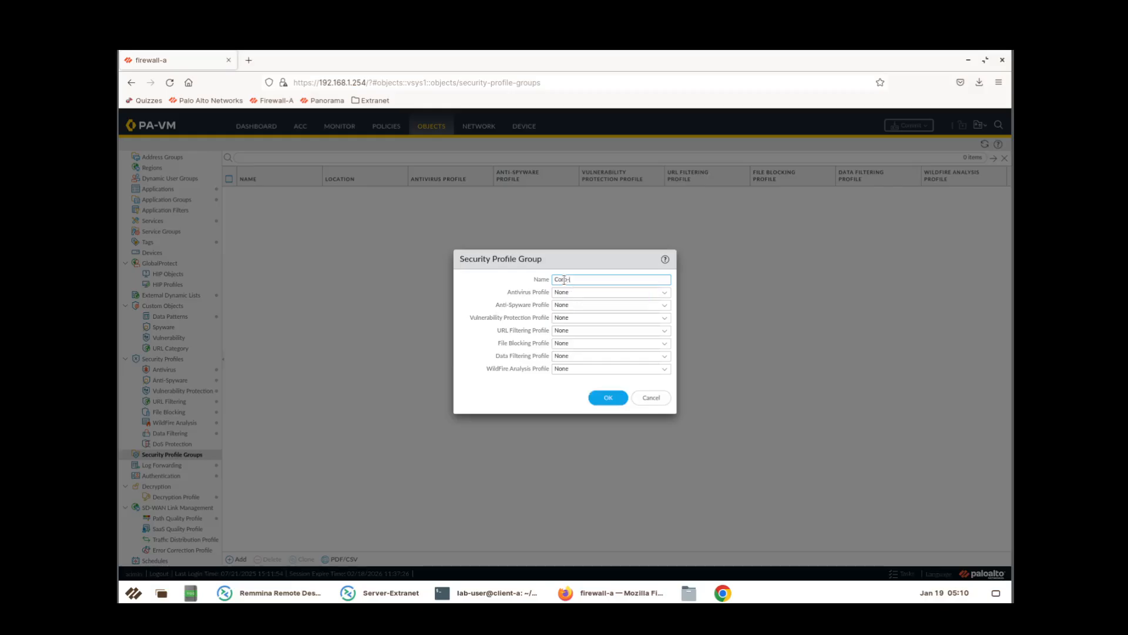
pyautogui.write('p-Profiles-Group')
pyautogui.click(664, 298)
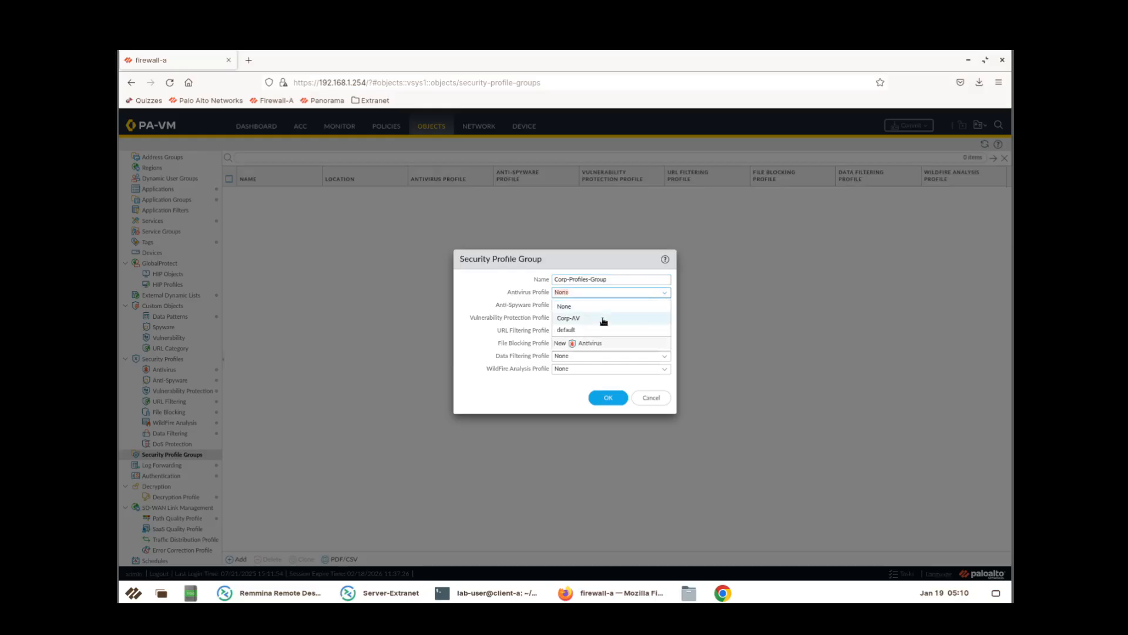
pyautogui.click(627, 319)
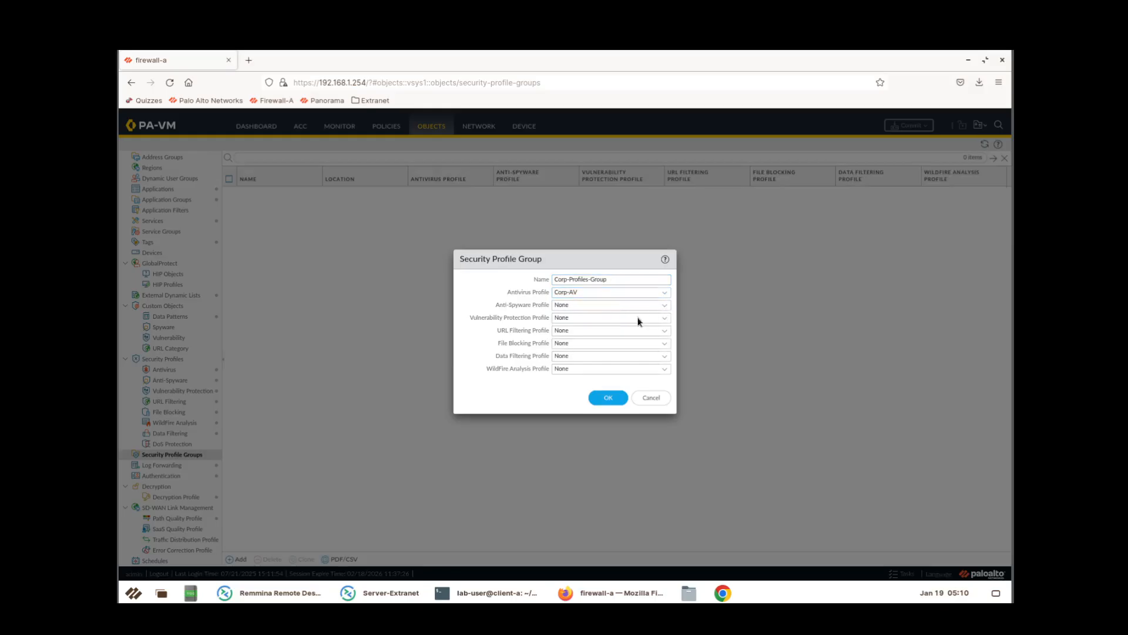
# Assign Corp-AS as the anti-spyware profile and Corp-Vuln as the vulnerability protection profile of Corp-Profiles-Group.
pyautogui.click(641, 306)
pyautogui.click(608, 331)
pyautogui.click(588, 318)
pyautogui.click(582, 343)
# Assign Corp-FileBlock for file blocking and Corp-DataFilter for data filtering, and save the profile group.
pyautogui.click(664, 347)
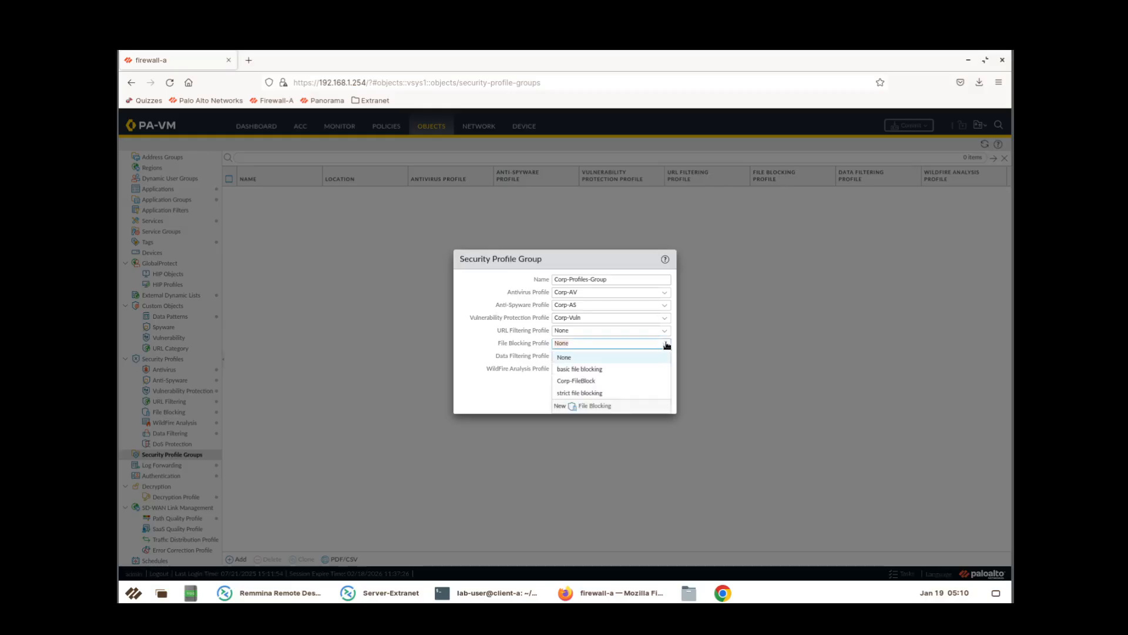
pyautogui.click(604, 382)
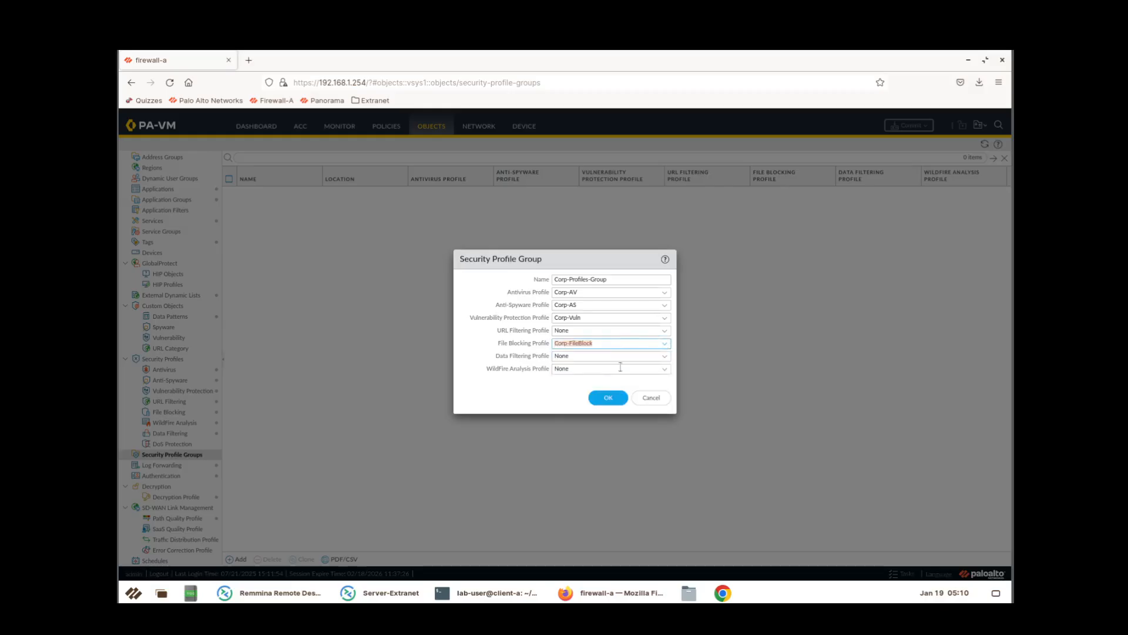
pyautogui.click(665, 356)
pyautogui.click(603, 382)
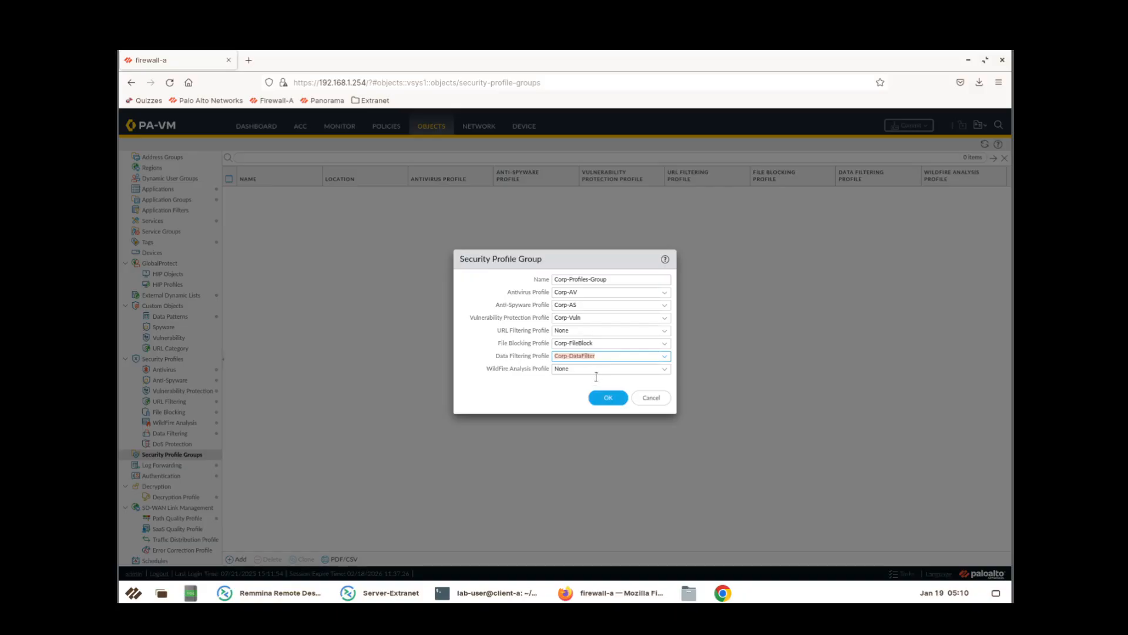
pyautogui.click(608, 396)
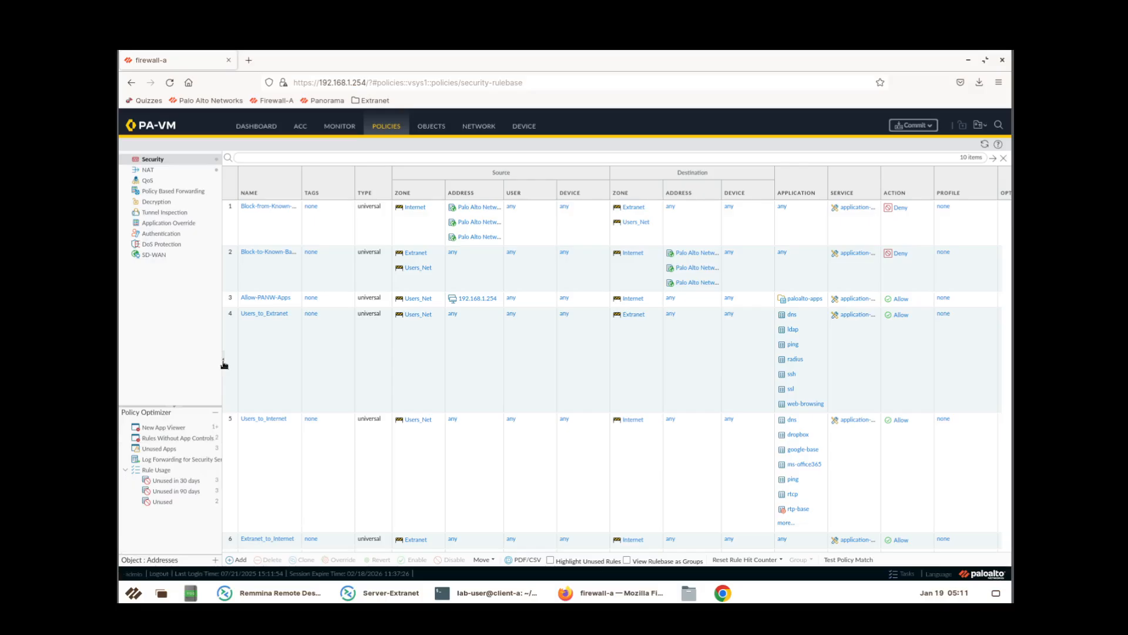
# In the security policy rules, apply the group profile Corp-Profiles-Group to the Allow-PANW-Apps rule.
pyautogui.hscroll(3, 353, 421)
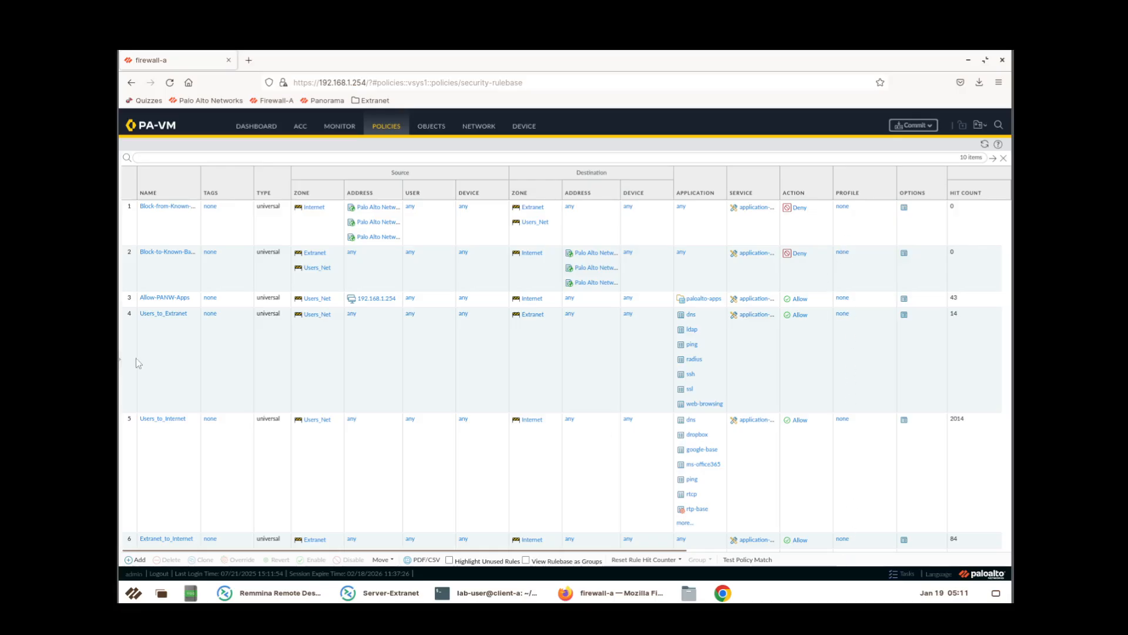
pyautogui.click(845, 299)
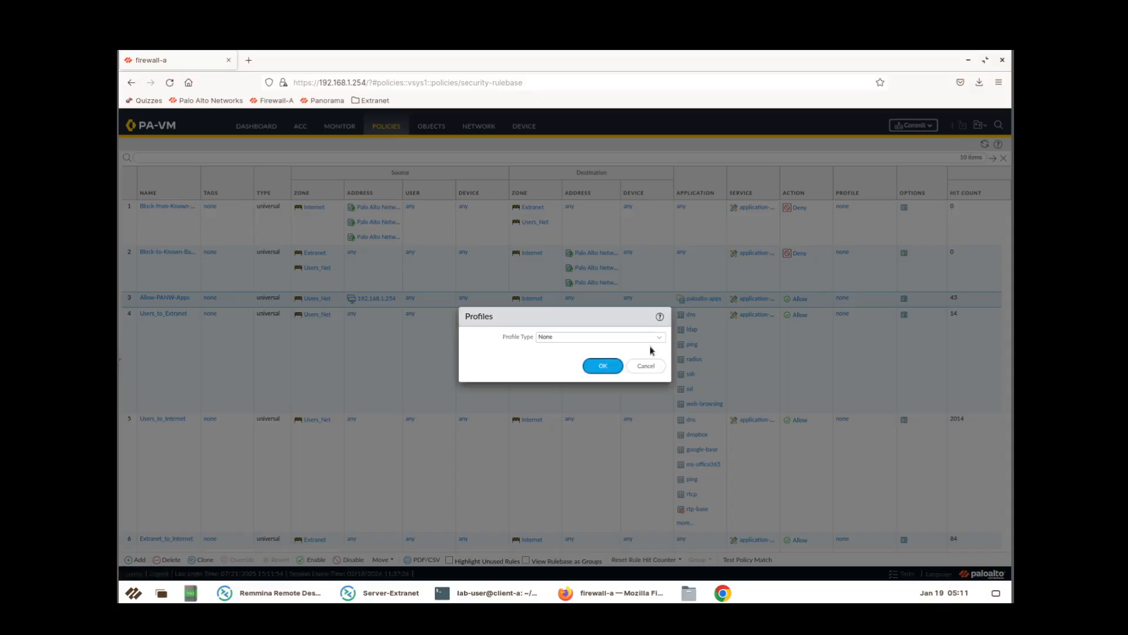
pyautogui.click(658, 338)
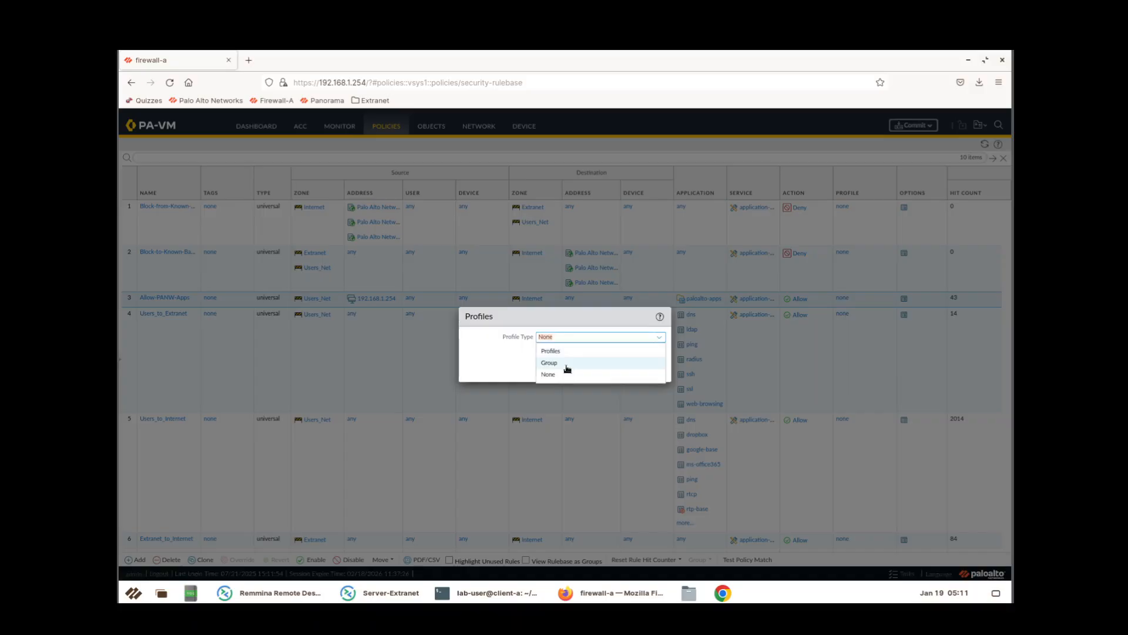
pyautogui.click(566, 365)
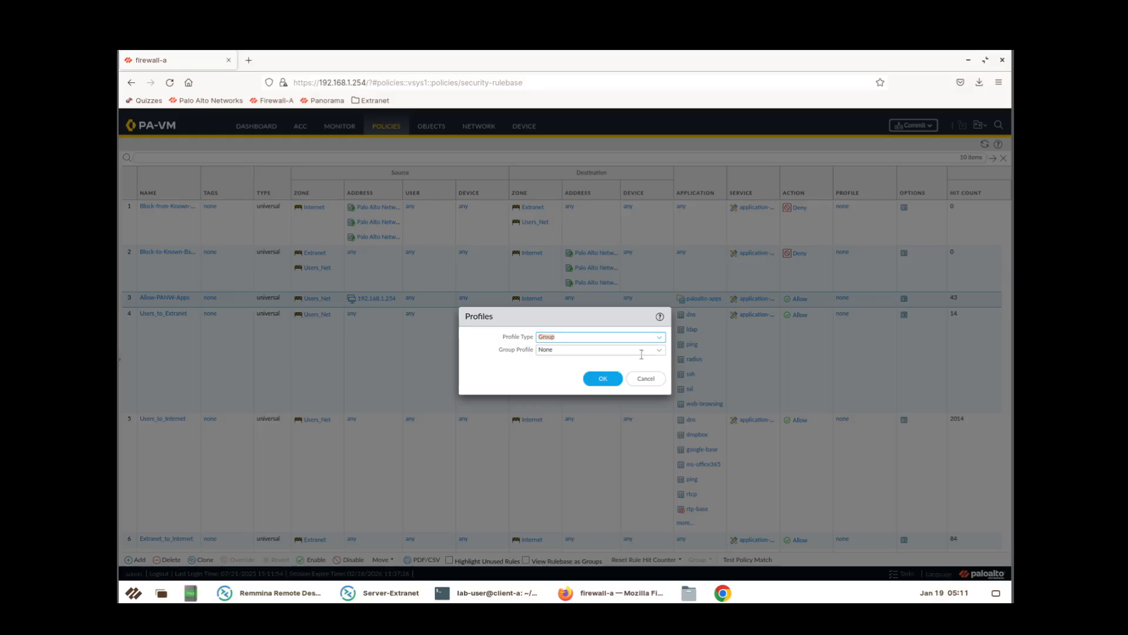
pyautogui.click(584, 352)
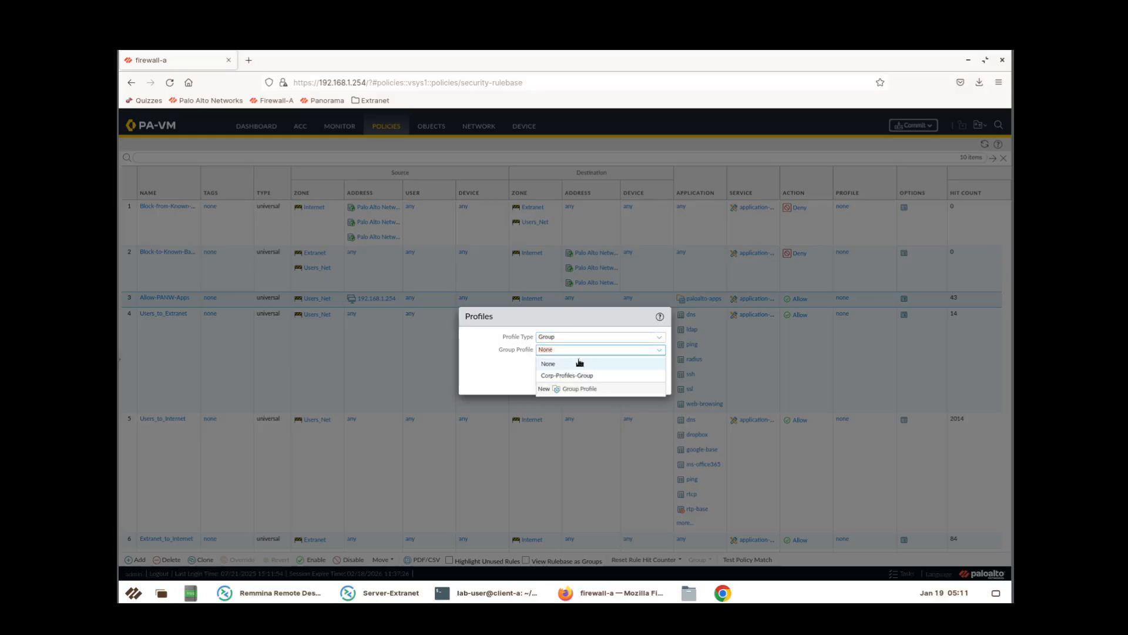
pyautogui.click(574, 376)
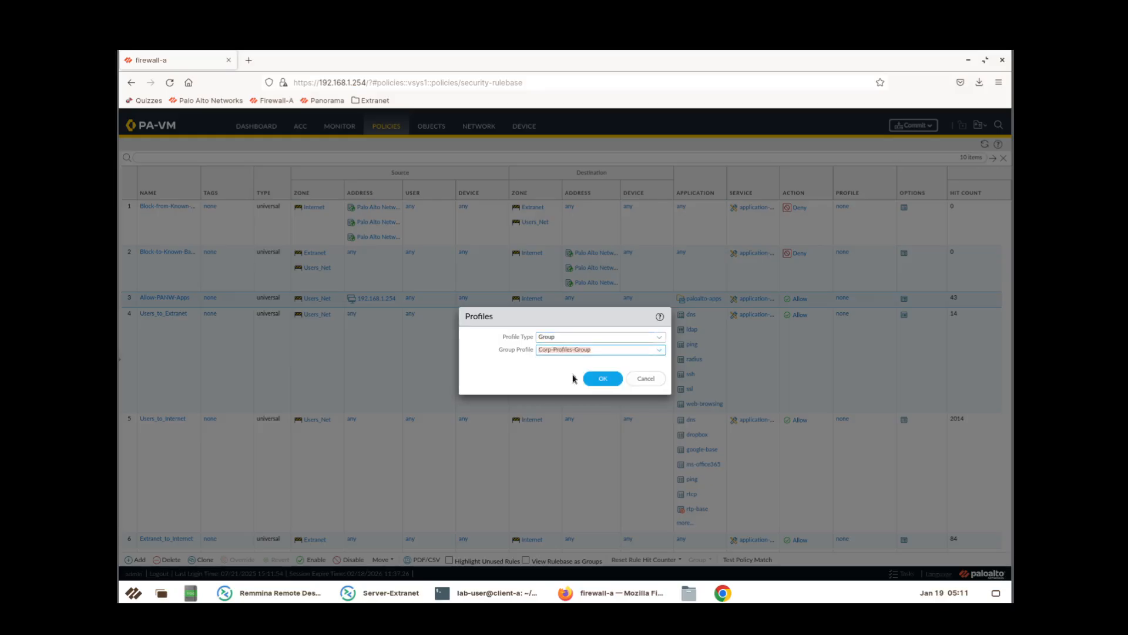
pyautogui.click(602, 379)
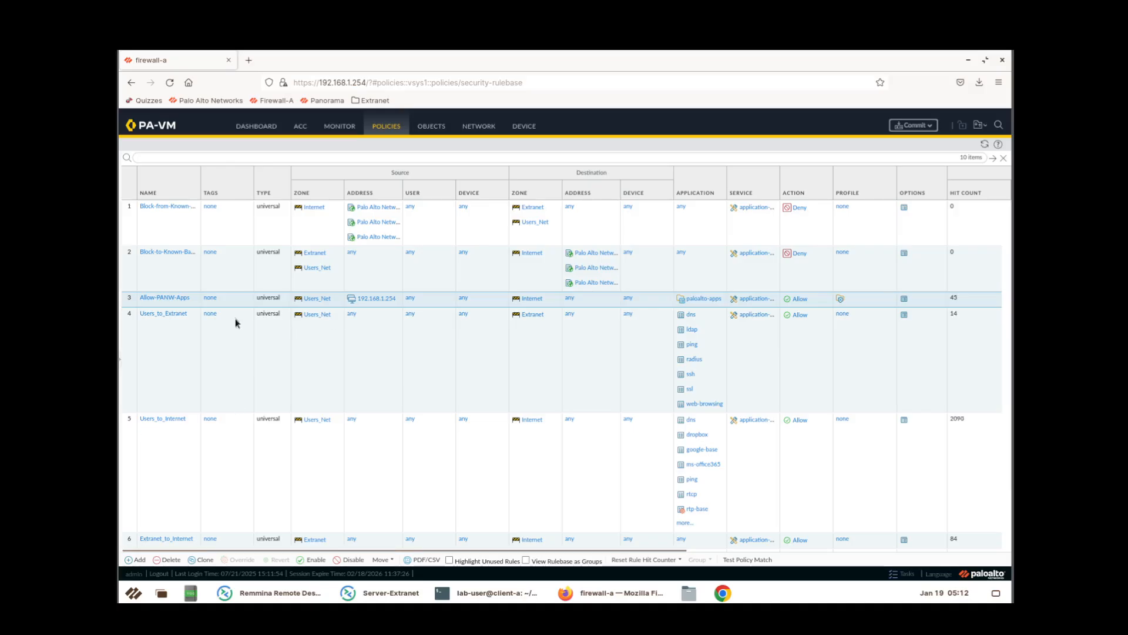
pyautogui.click(844, 316)
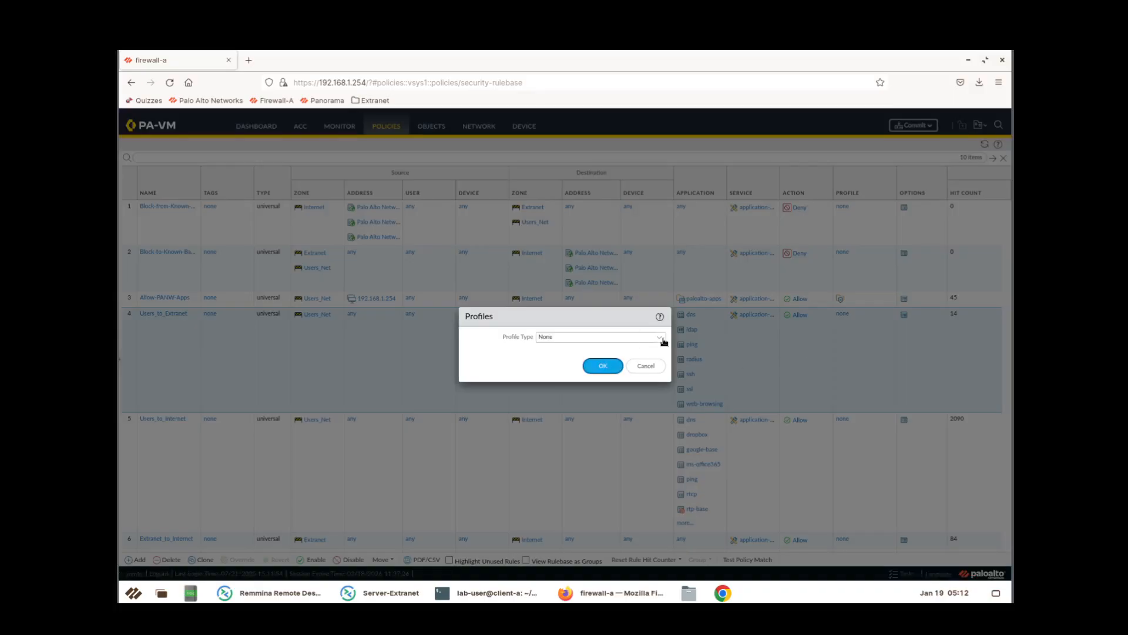
pyautogui.click(552, 339)
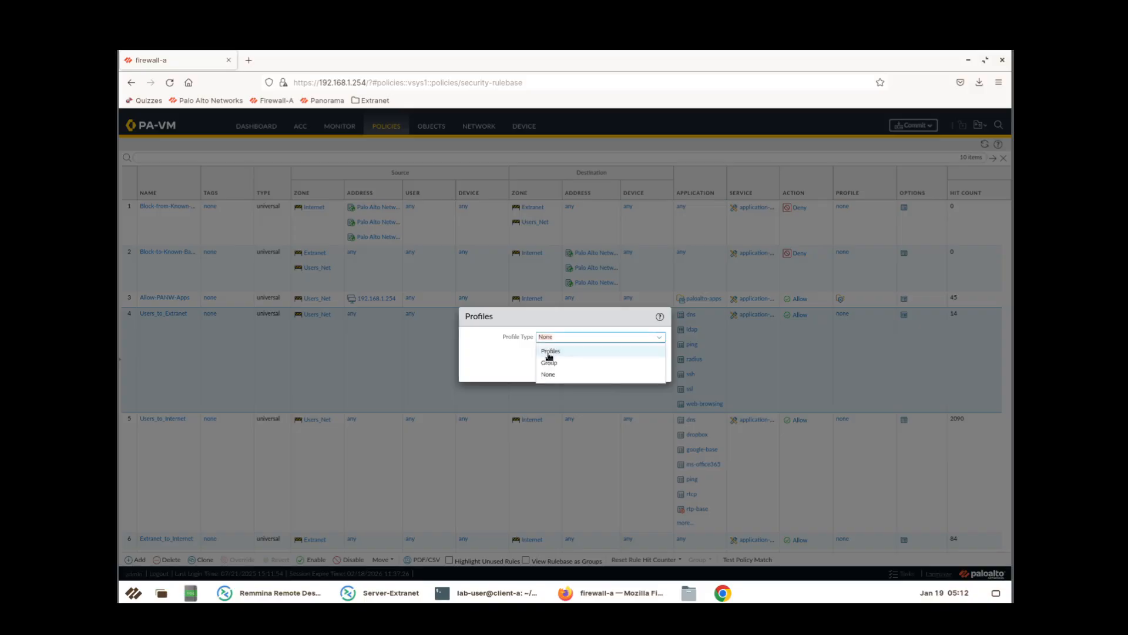
pyautogui.click(549, 353)
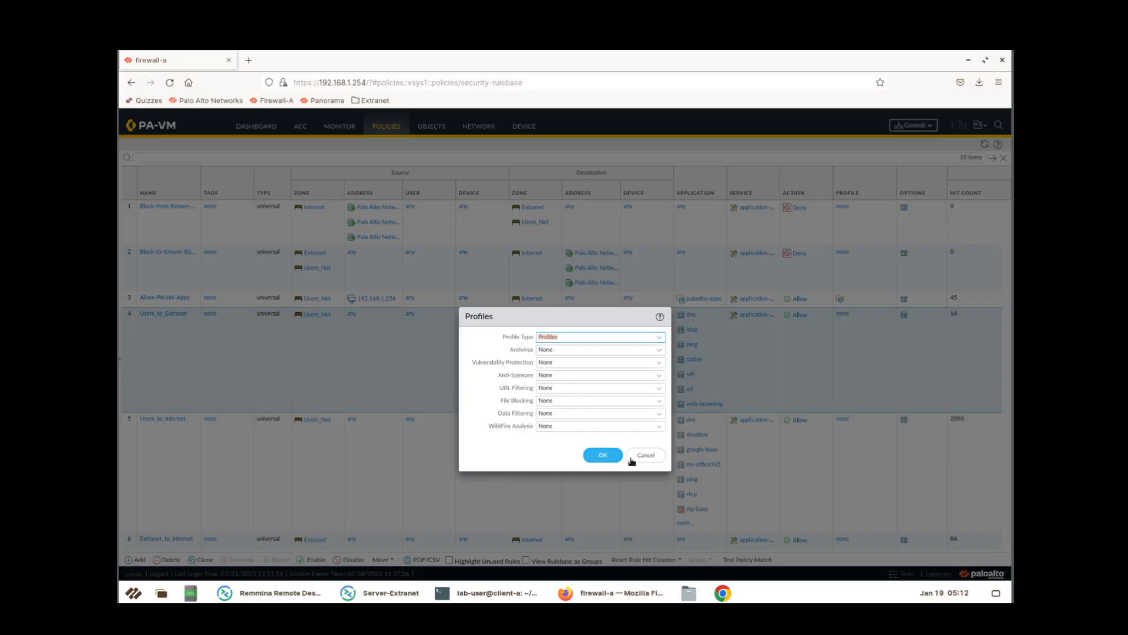
pyautogui.click(635, 458)
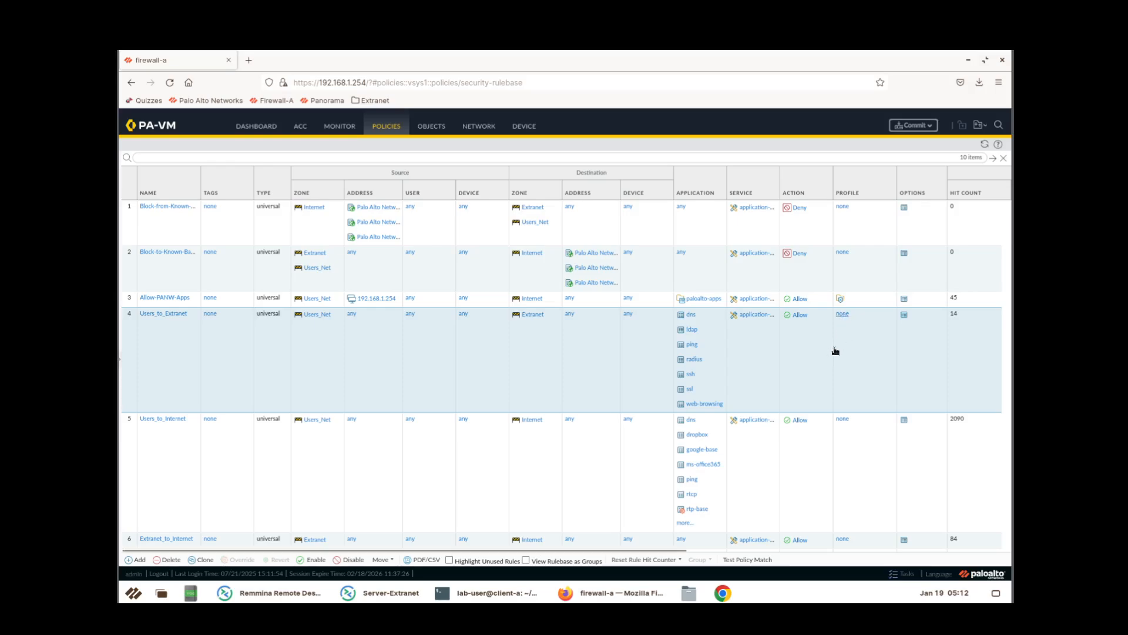
# Set the Users_to_Extranet rule's profile type to Group and apply Corp-Profiles-Group to it.
pyautogui.click(835, 351)
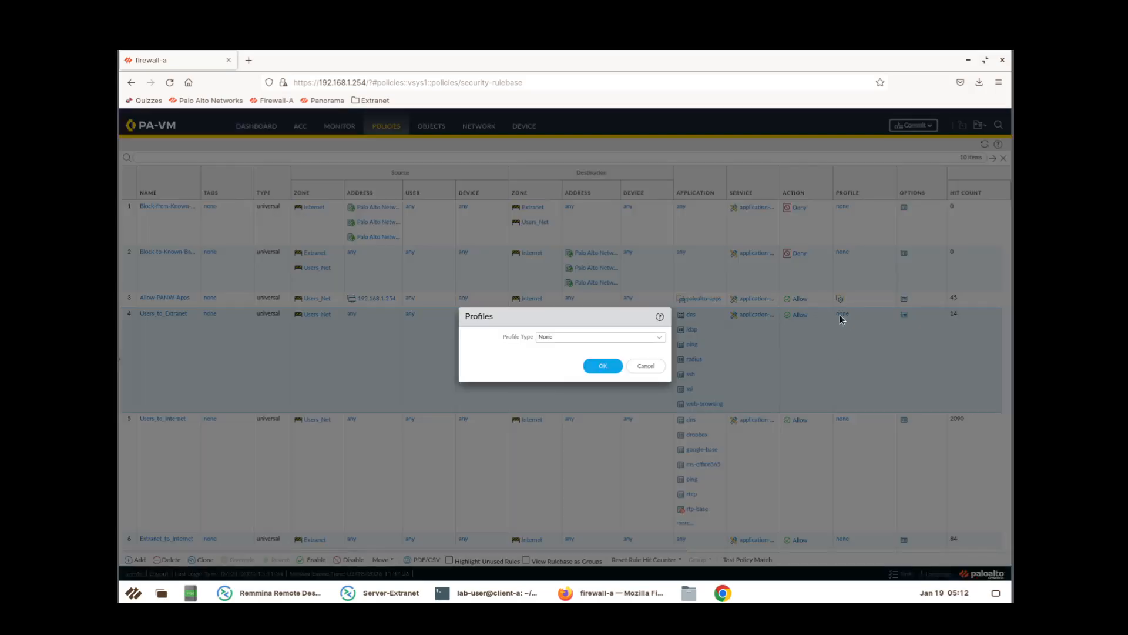
pyautogui.click(660, 339)
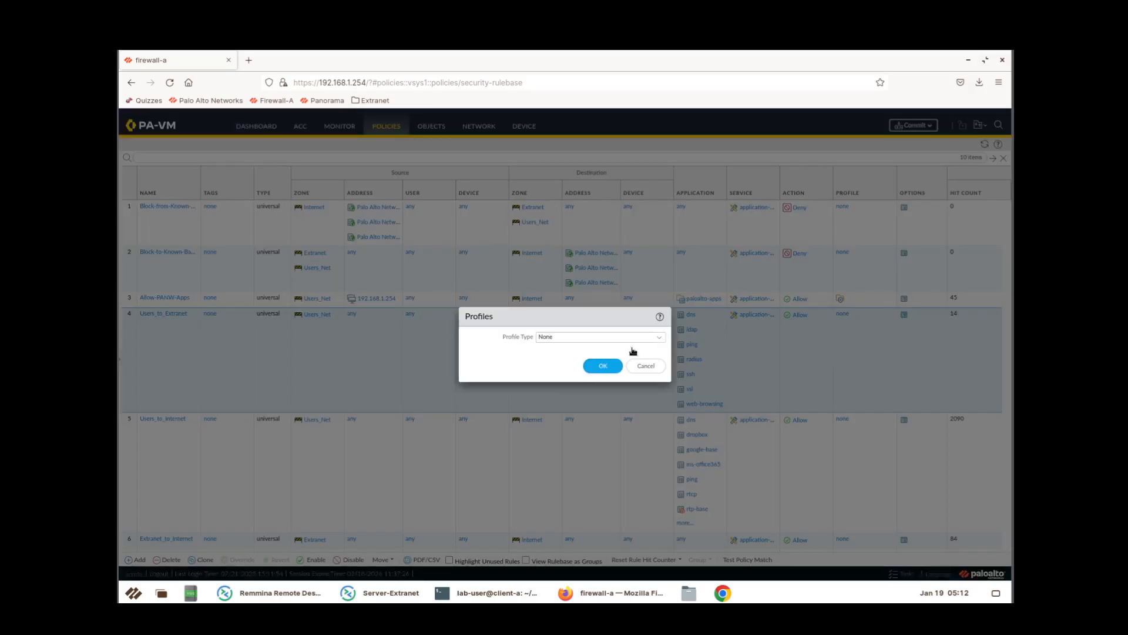
pyautogui.click(549, 364)
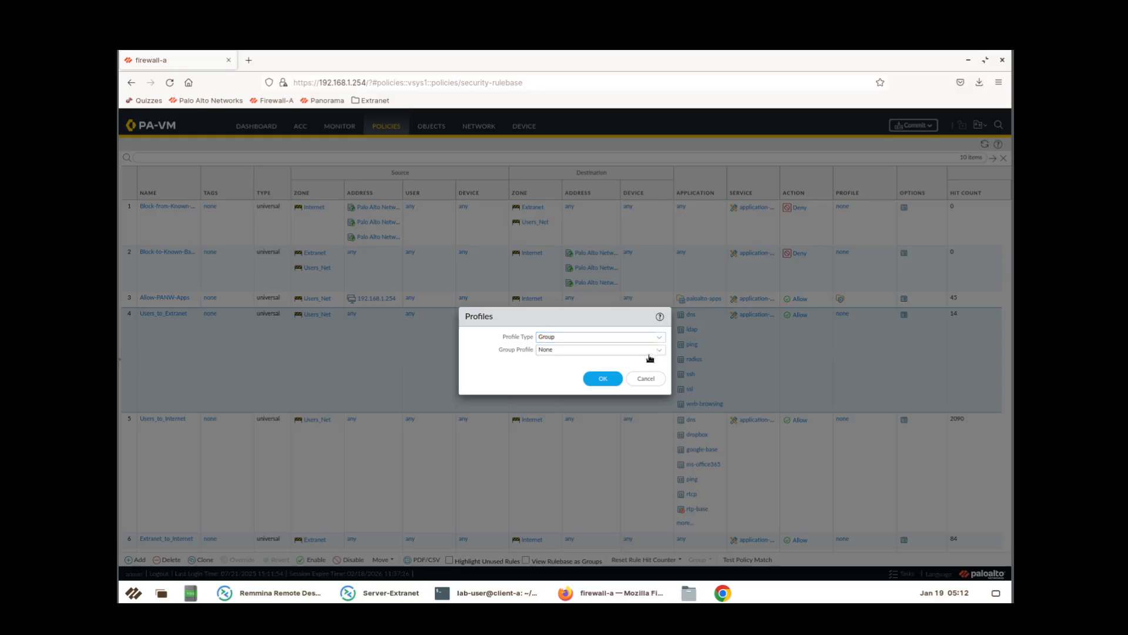
pyautogui.click(612, 353)
pyautogui.click(583, 376)
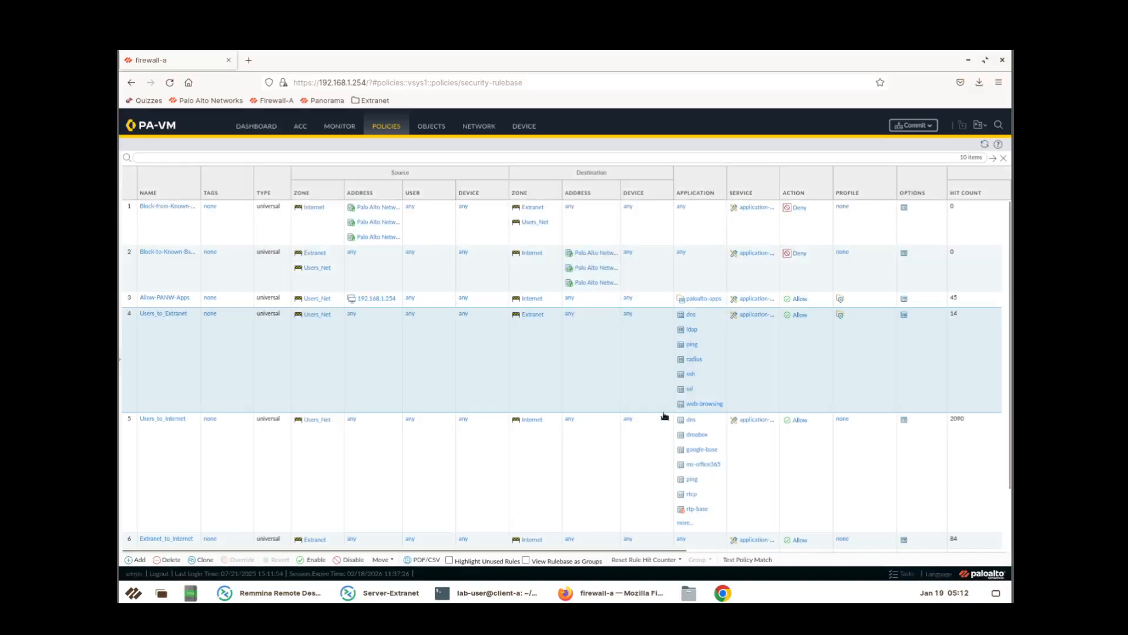
# Set the Users_to_Internet rule's profile type to Group and apply Corp-Profiles-Group to it.
pyautogui.doubleClick(821, 474)
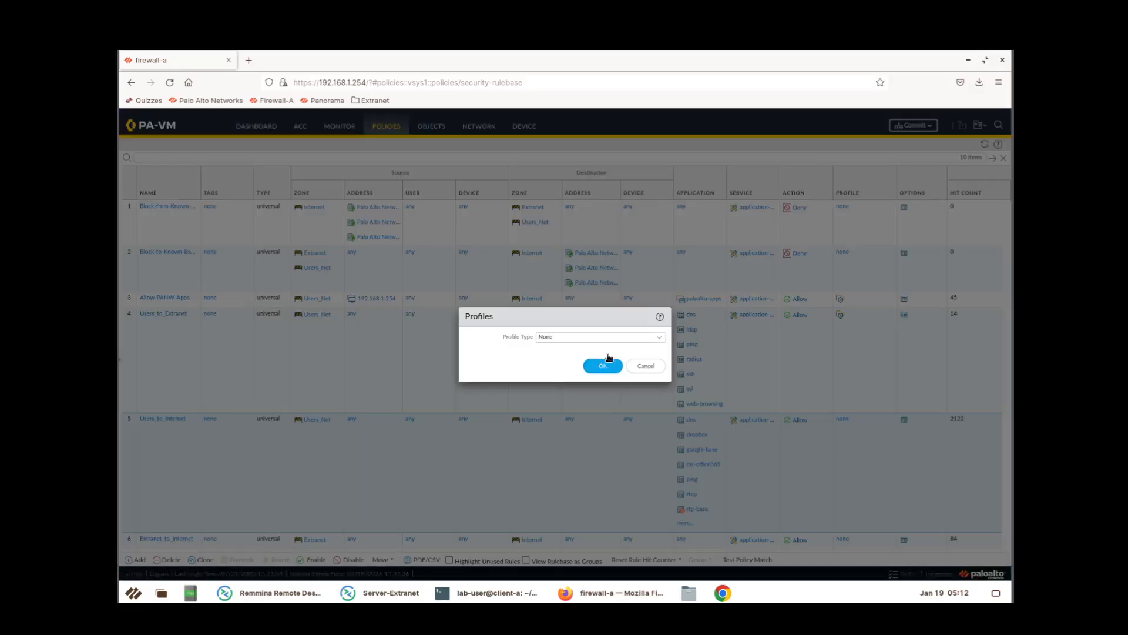
pyautogui.click(564, 337)
pyautogui.click(549, 367)
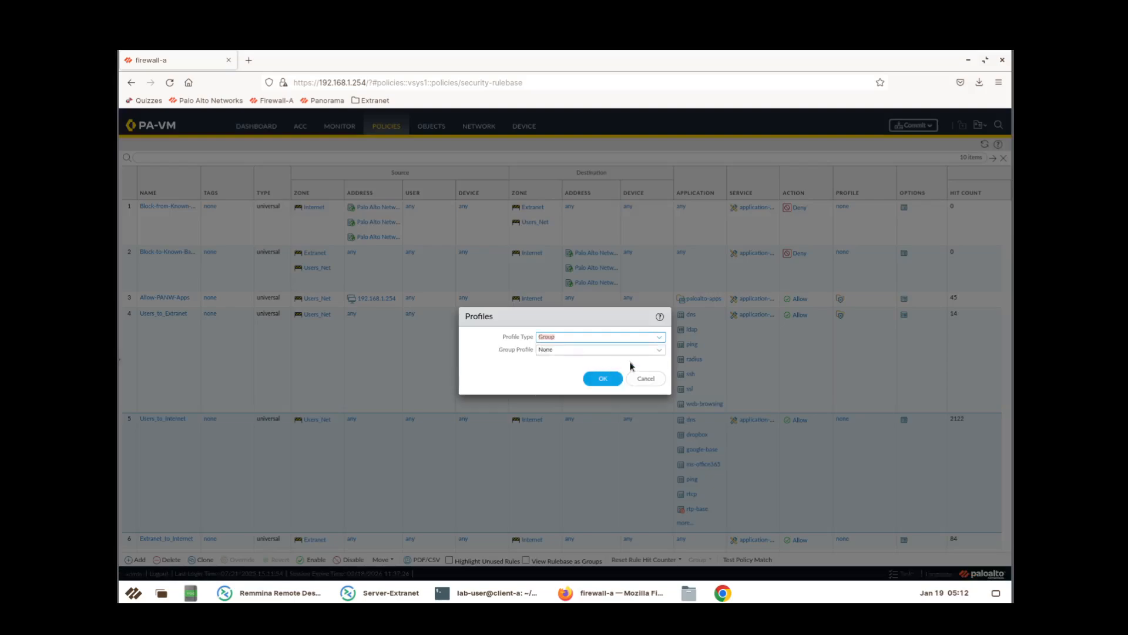
pyautogui.click(658, 351)
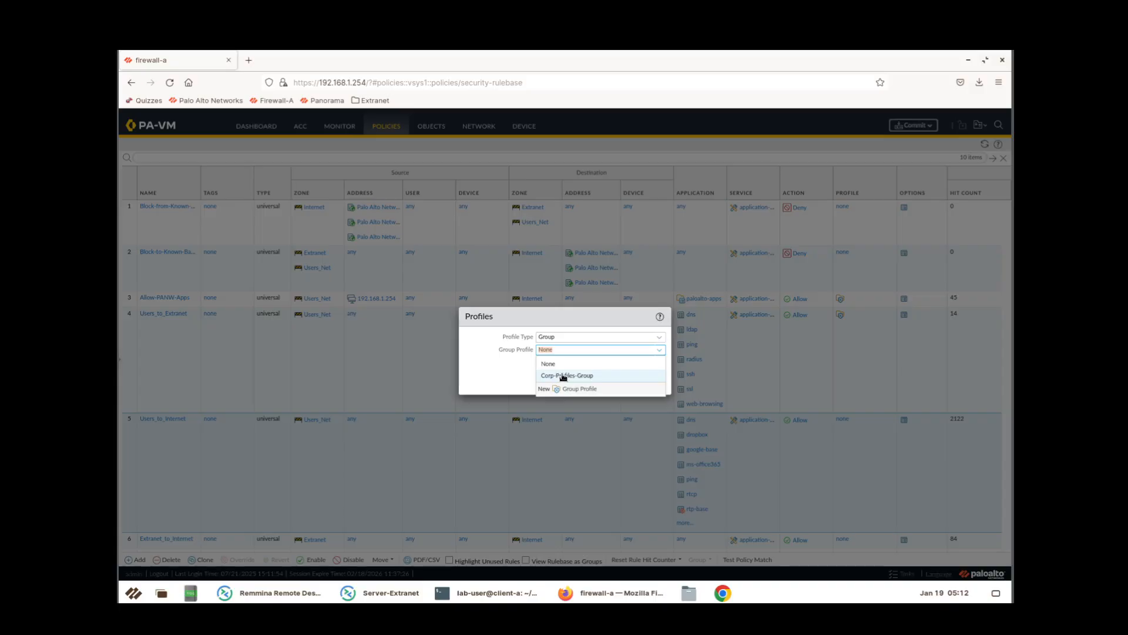
pyautogui.click(563, 377)
pyautogui.click(603, 380)
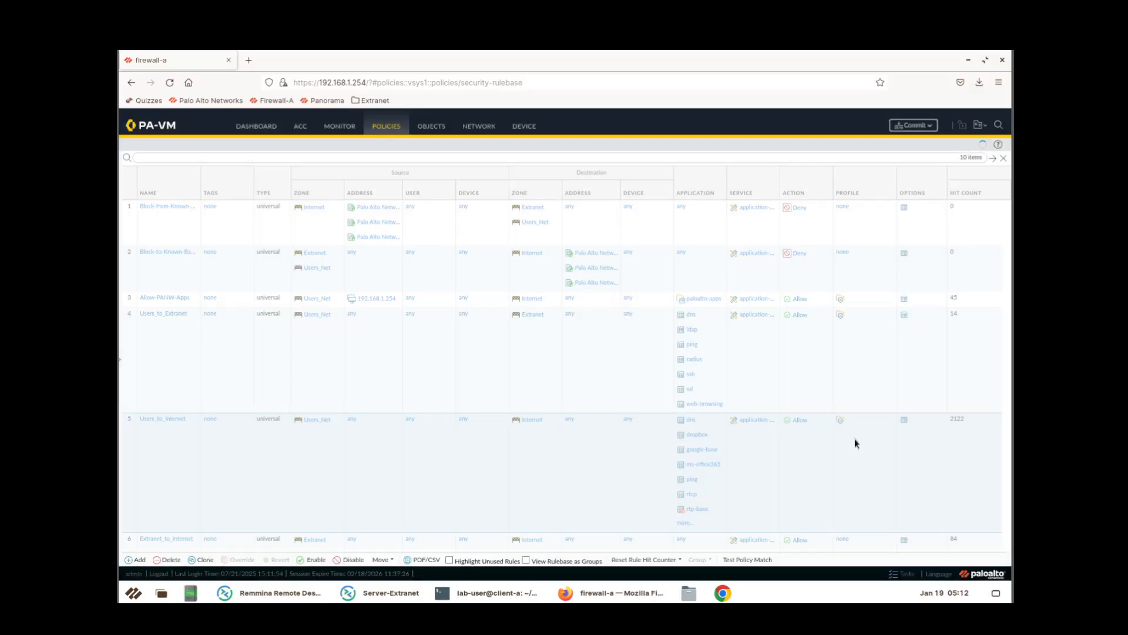
# Set the Extranet_to_Internet rule's profile type to Group and apply Corp-Profiles-Group to it.
pyautogui.scroll(-3, 855, 443)
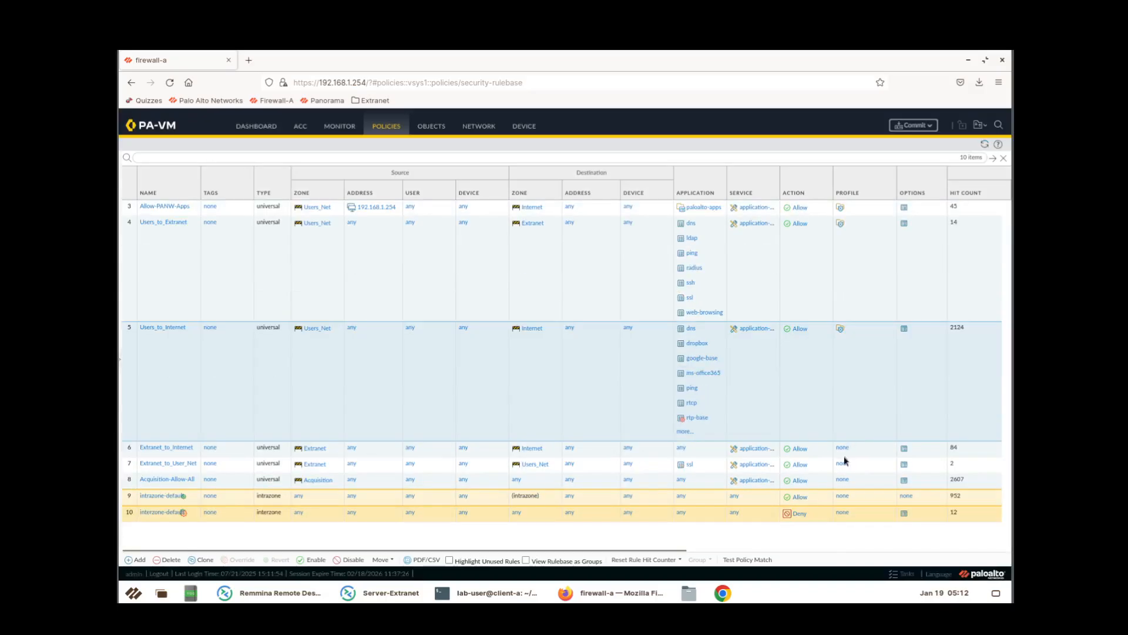
pyautogui.click(844, 451)
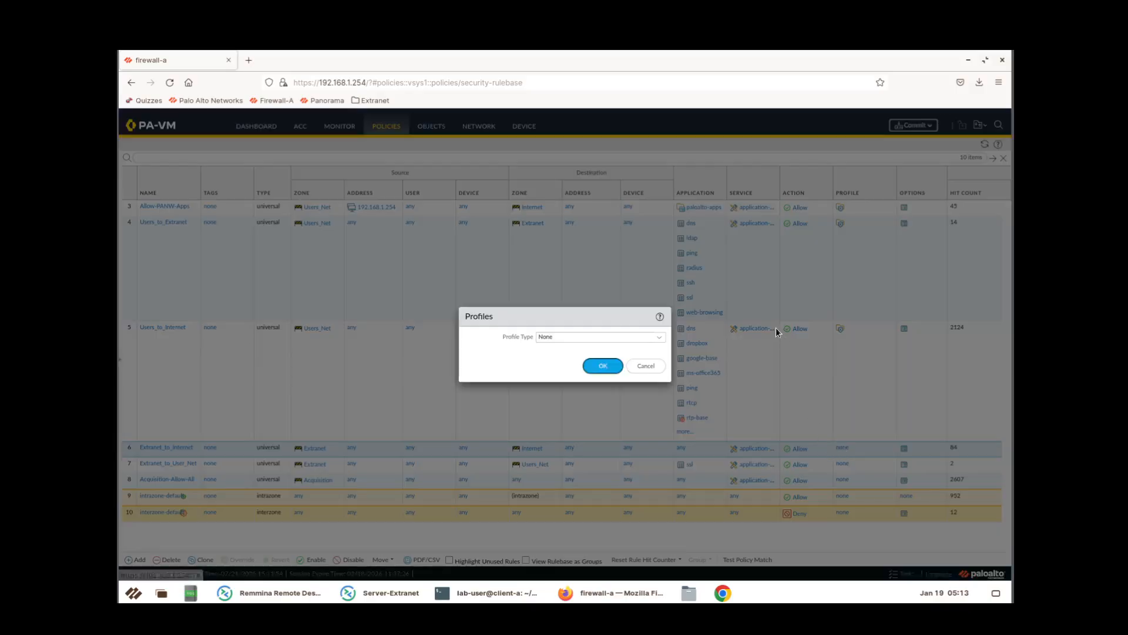
pyautogui.click(660, 339)
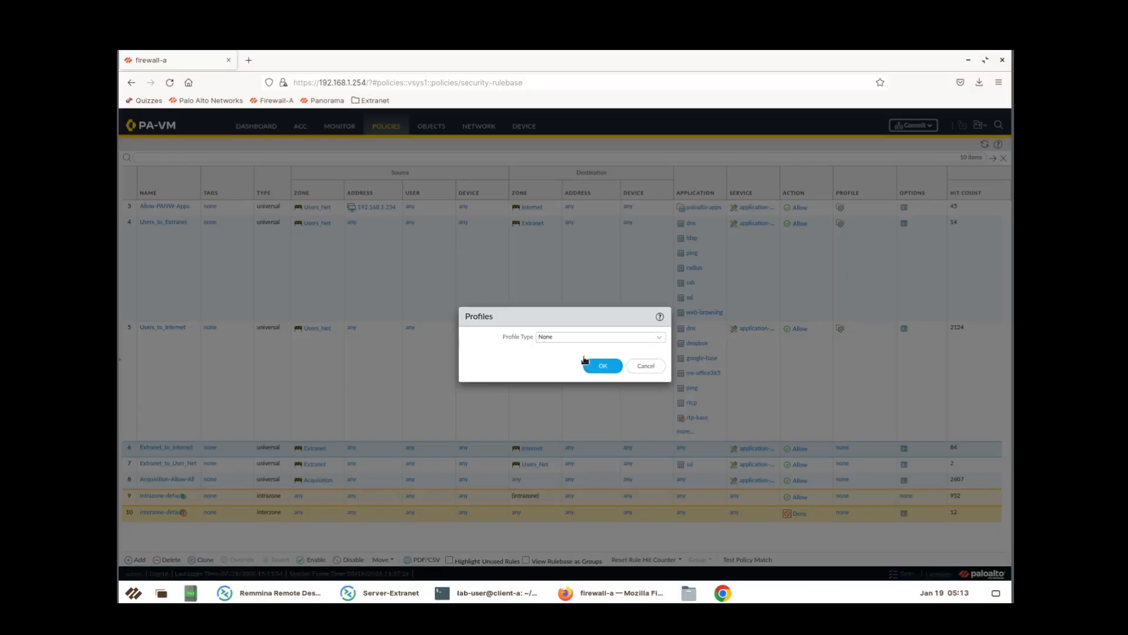
pyautogui.click(574, 363)
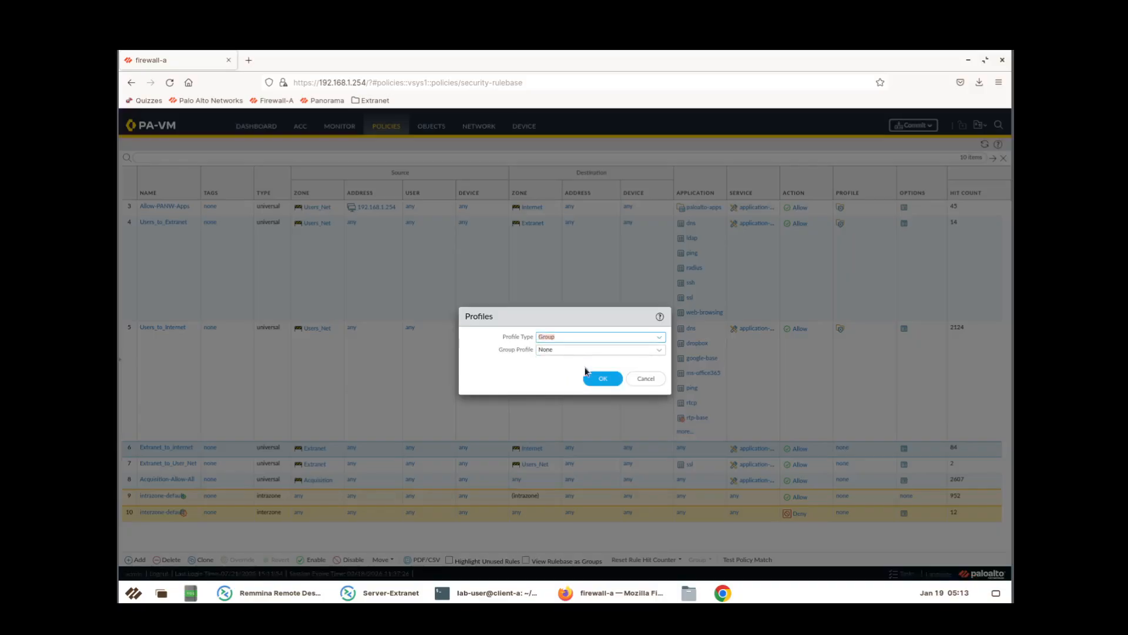
pyautogui.click(580, 349)
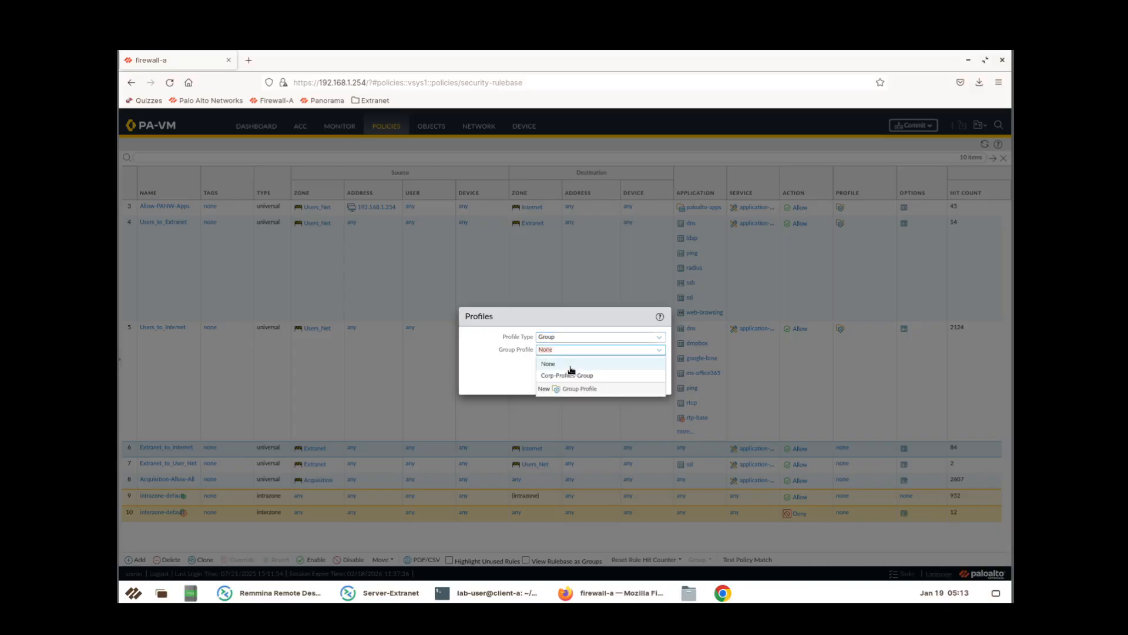
pyautogui.click(578, 378)
pyautogui.click(600, 379)
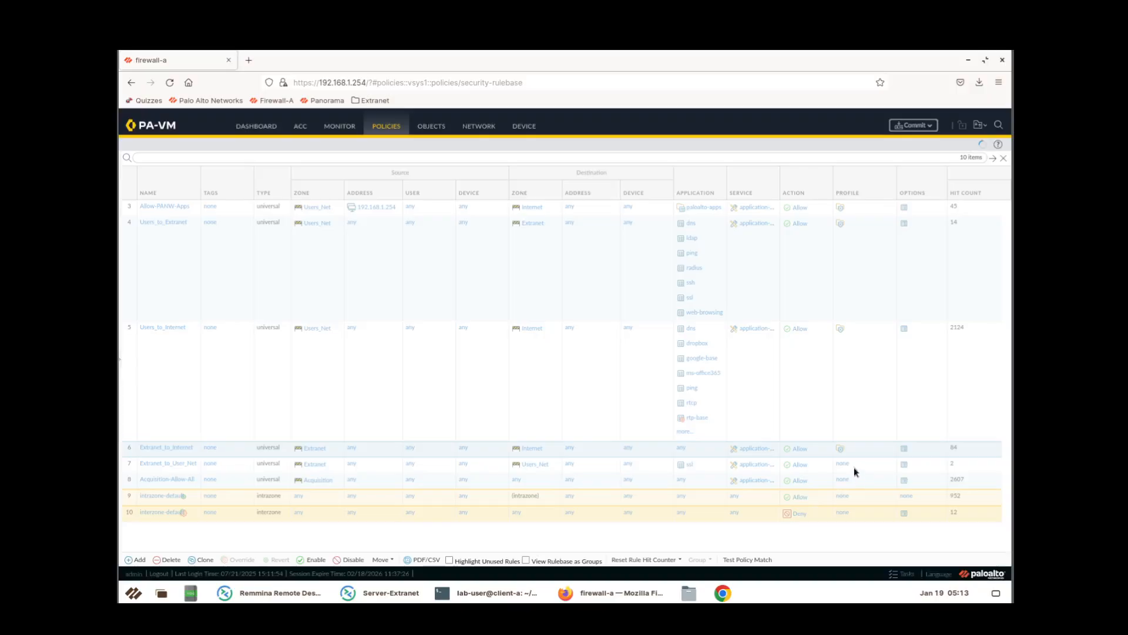
# Set the Extranet_to_User_Net rule's profile type to Group and apply Corp-Profiles-Group to it.
pyautogui.click(845, 464)
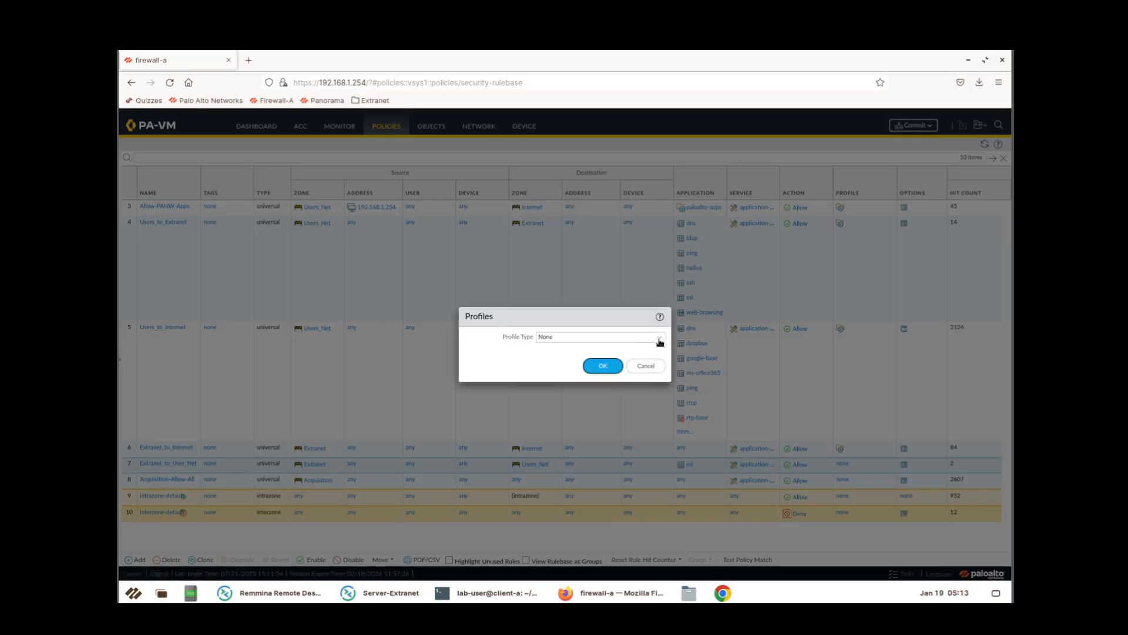
pyautogui.click(564, 337)
pyautogui.click(566, 365)
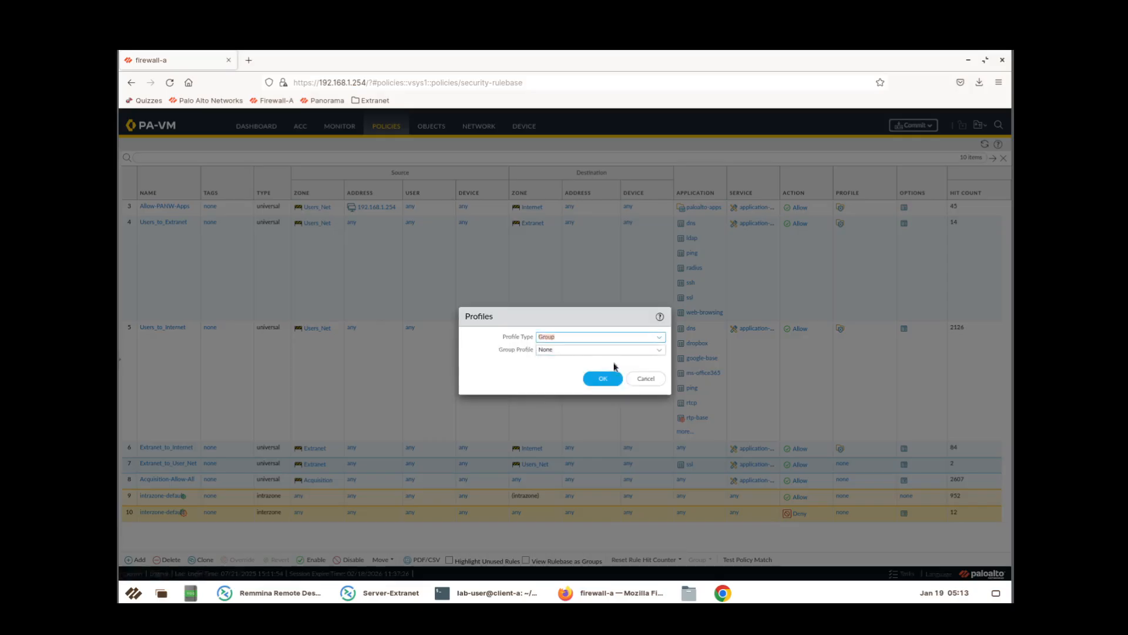
pyautogui.click(554, 350)
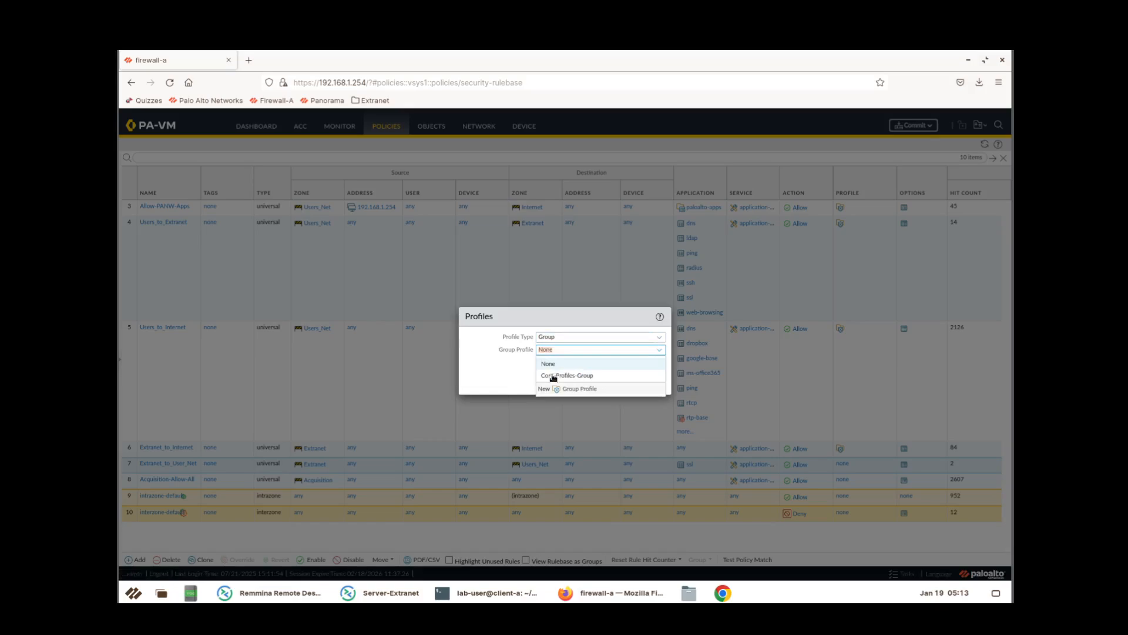
pyautogui.click(559, 376)
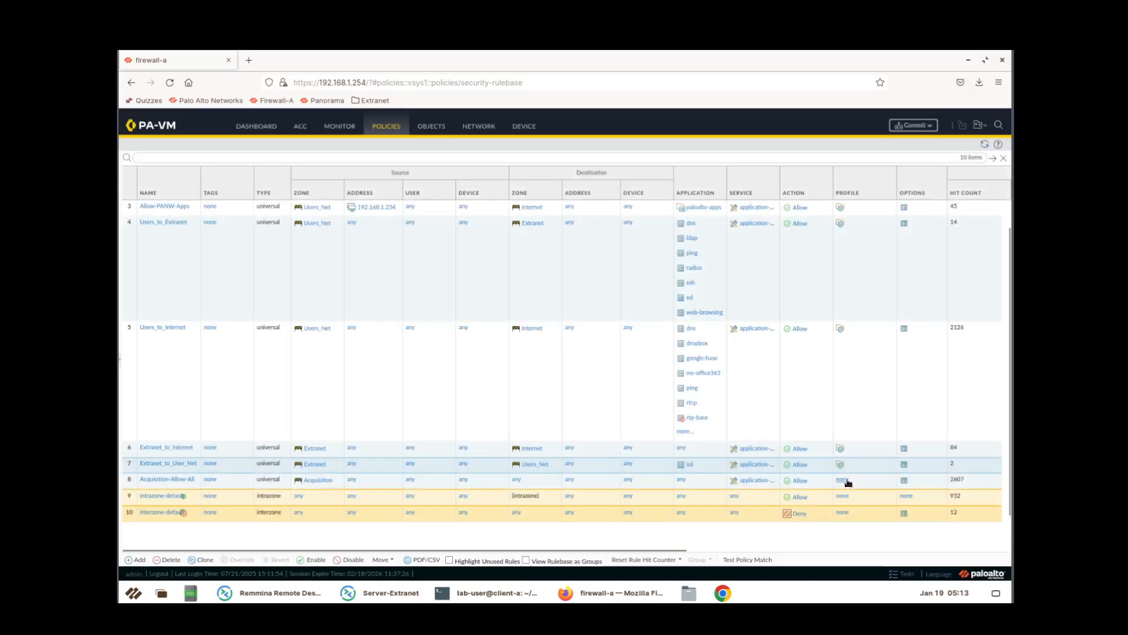
# Set the Acquisition-Allow-All rule's profile type to Group and apply Corp-Profiles-Group to it.
pyautogui.click(842, 481)
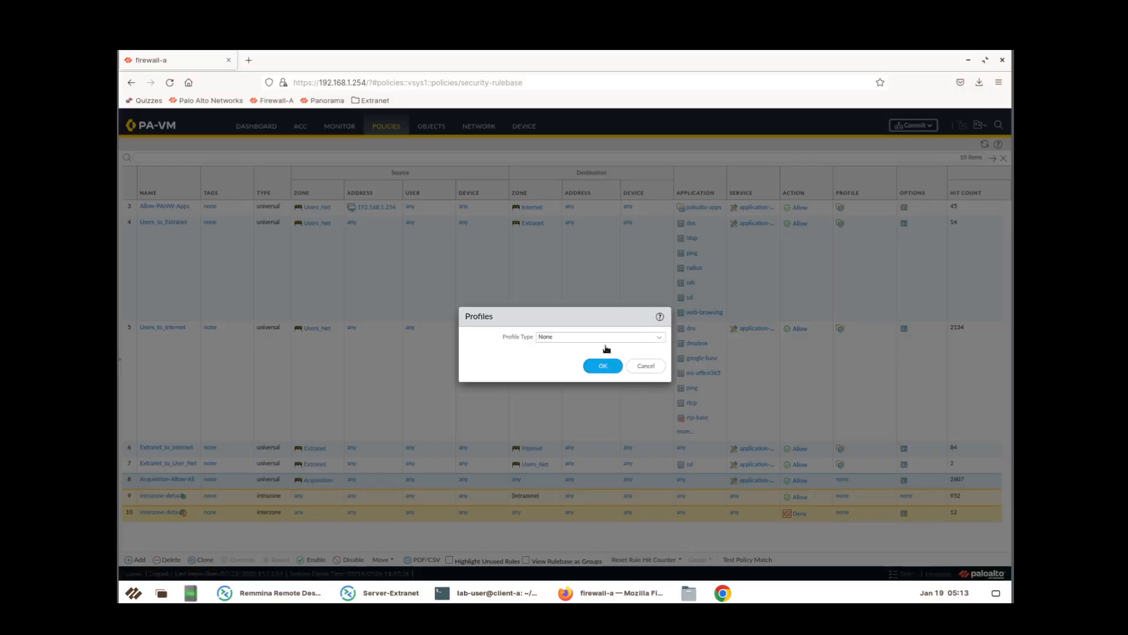
pyautogui.click(559, 337)
pyautogui.click(554, 364)
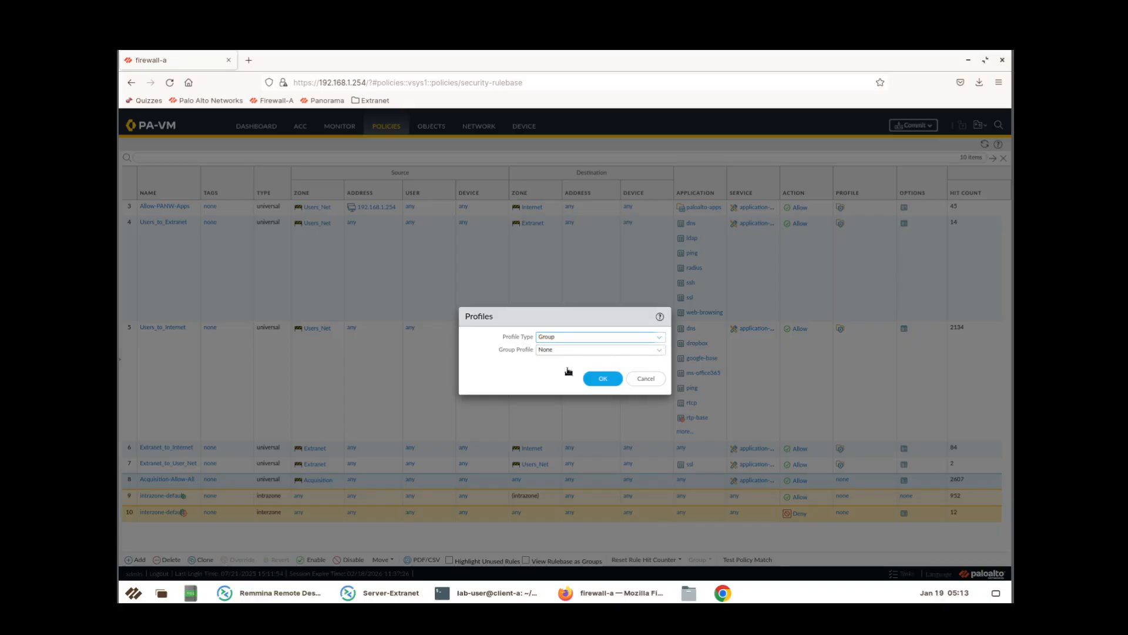
pyautogui.click(558, 349)
pyautogui.click(566, 375)
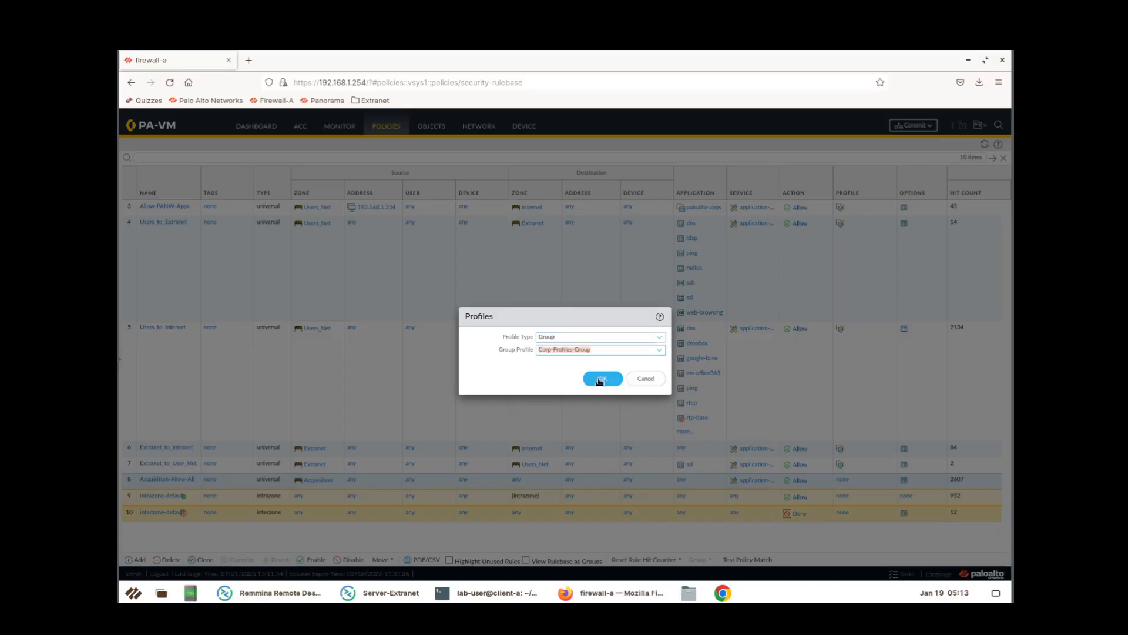
pyautogui.press('Return')
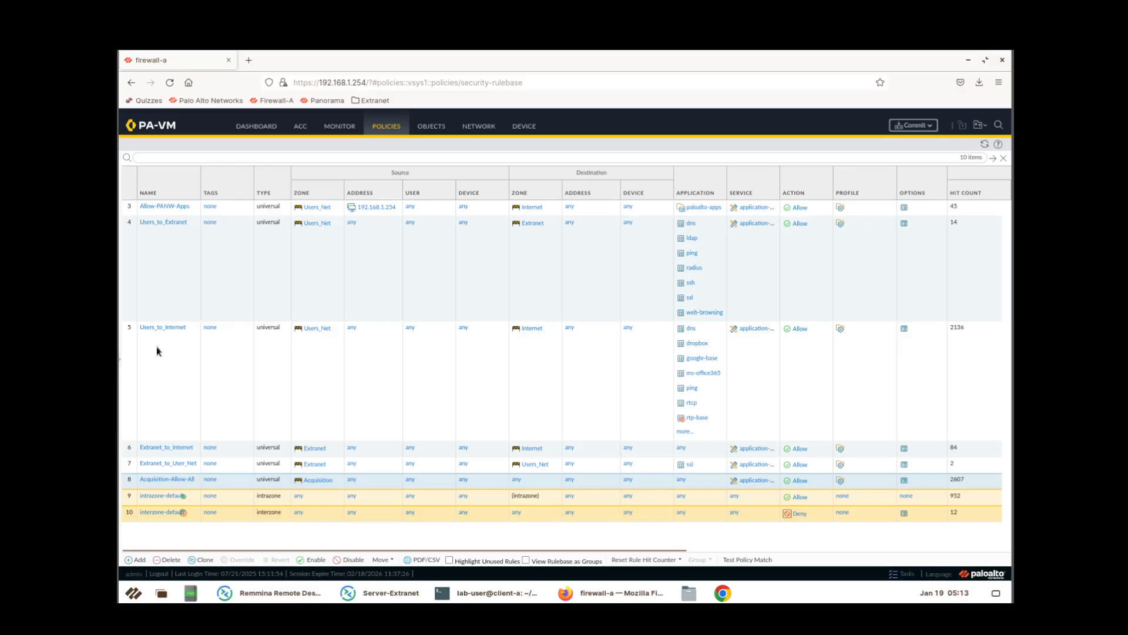
# Open the Users_to_Internet rule and review the profile type options and group profile in its action settings.
pyautogui.doubleClick(345, 421)
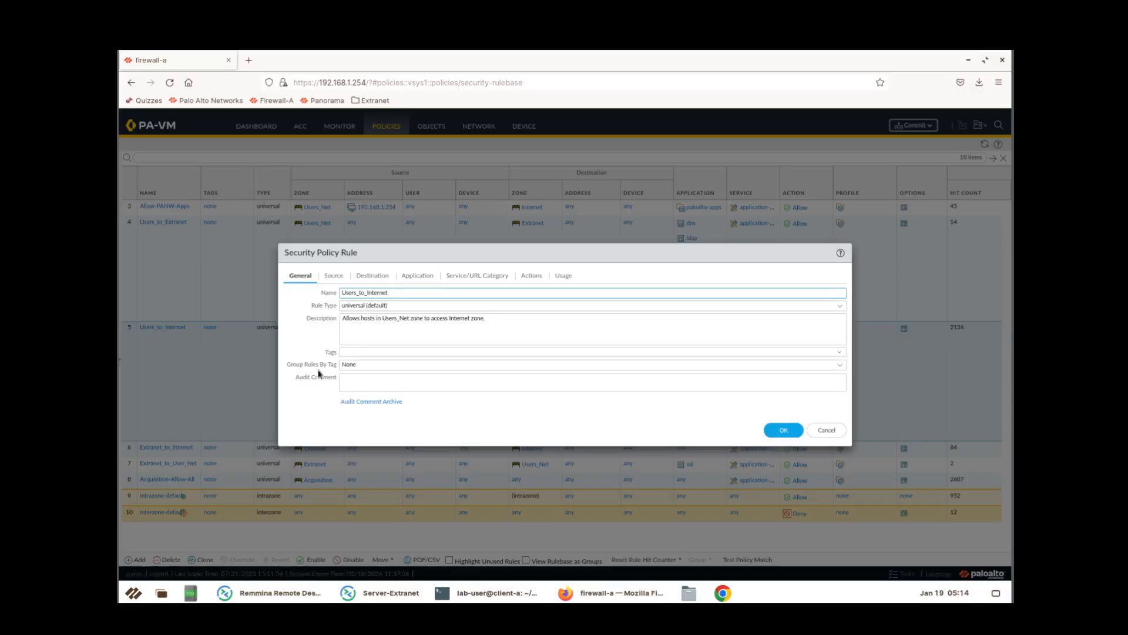
pyautogui.click(522, 278)
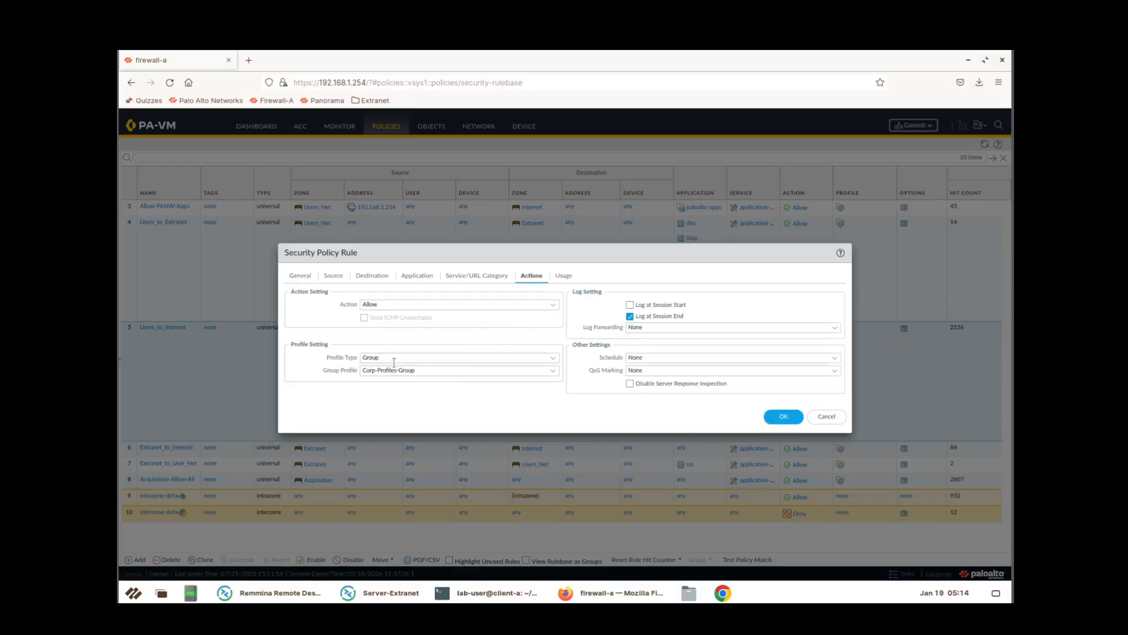
pyautogui.click(552, 359)
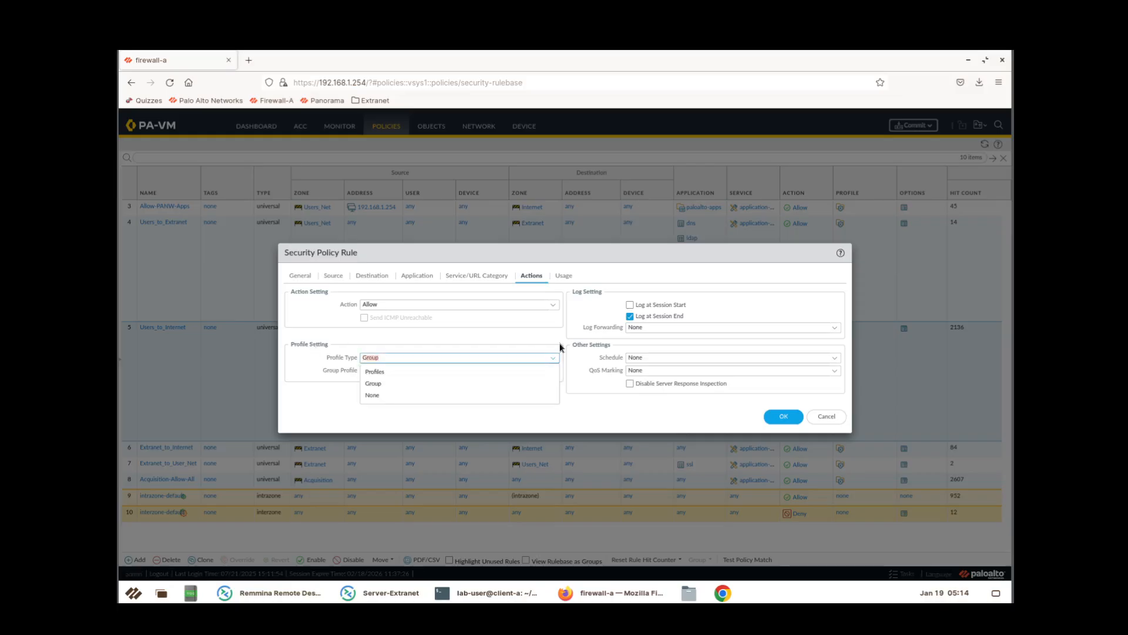
pyautogui.click(555, 357)
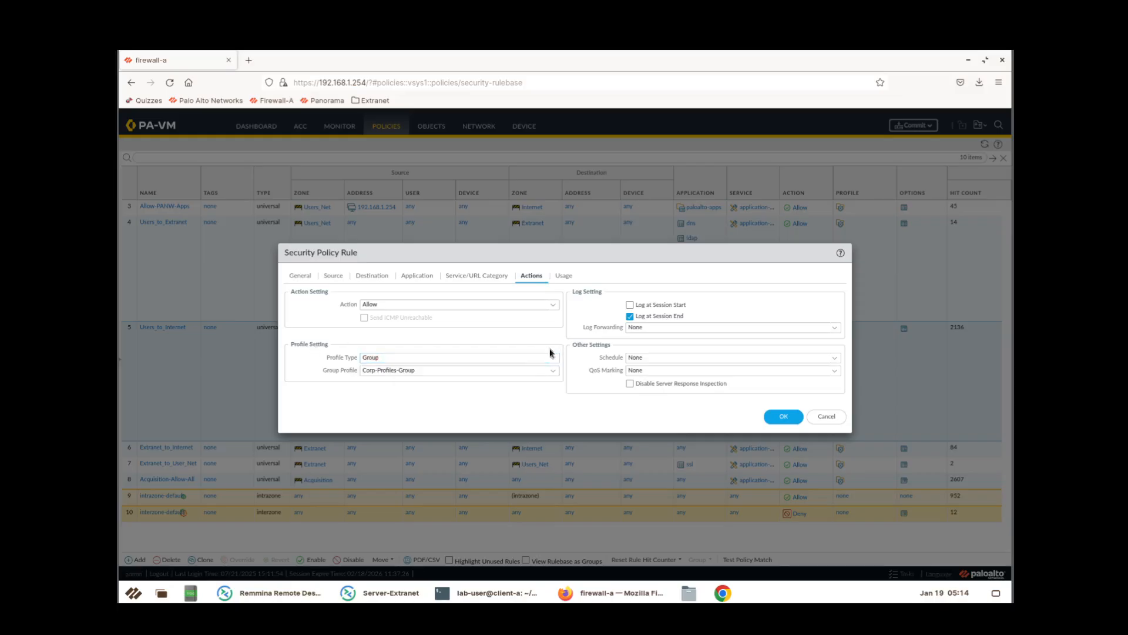
pyautogui.click(790, 418)
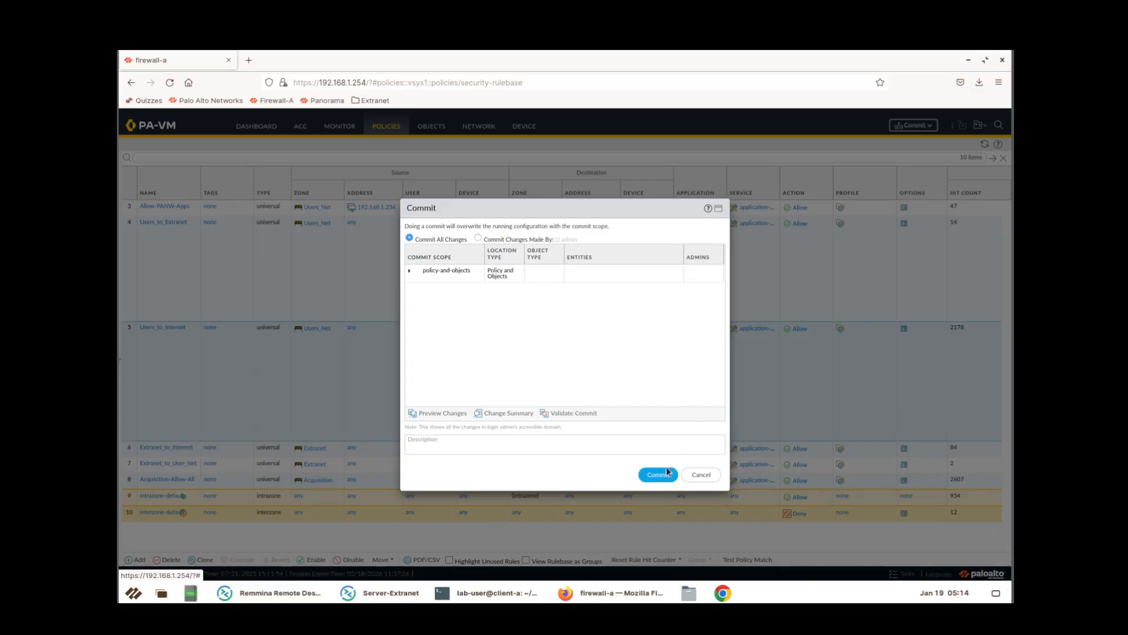
# Commit all changes to the firewall and check whether any changes are still pending.
pyautogui.click(659, 475)
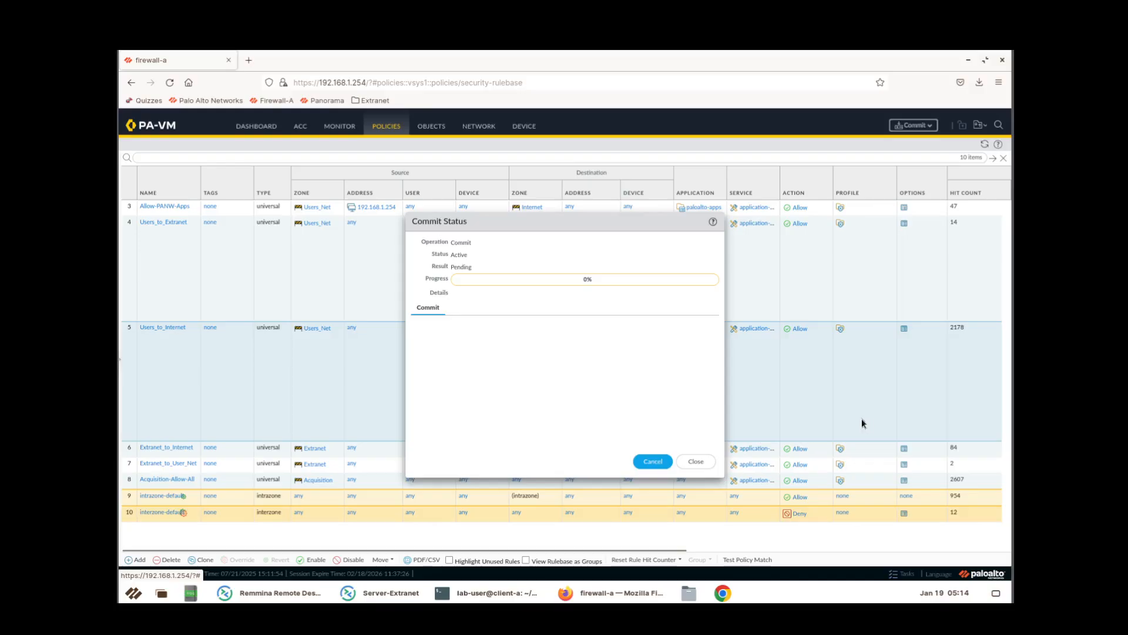
pyautogui.click(695, 462)
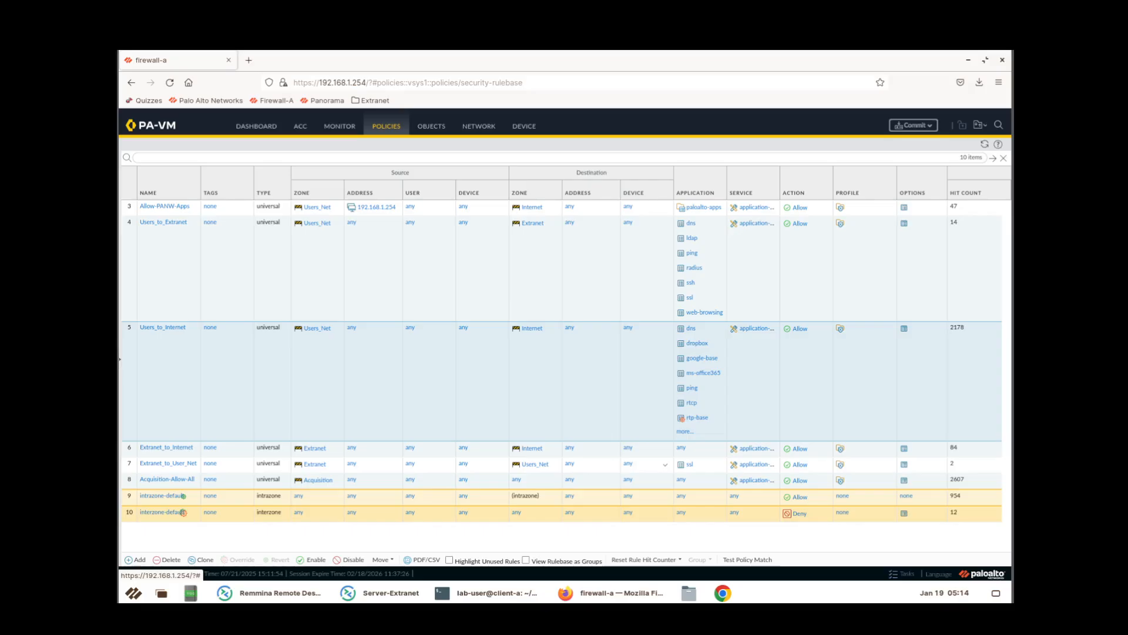
pyautogui.click(930, 124)
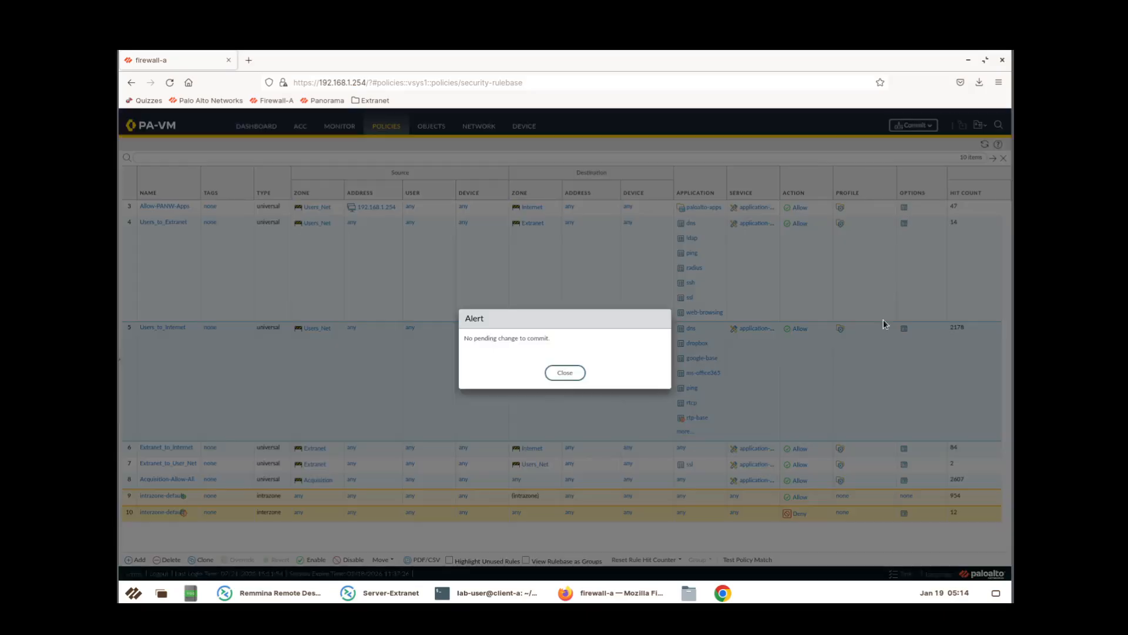
pyautogui.click(575, 377)
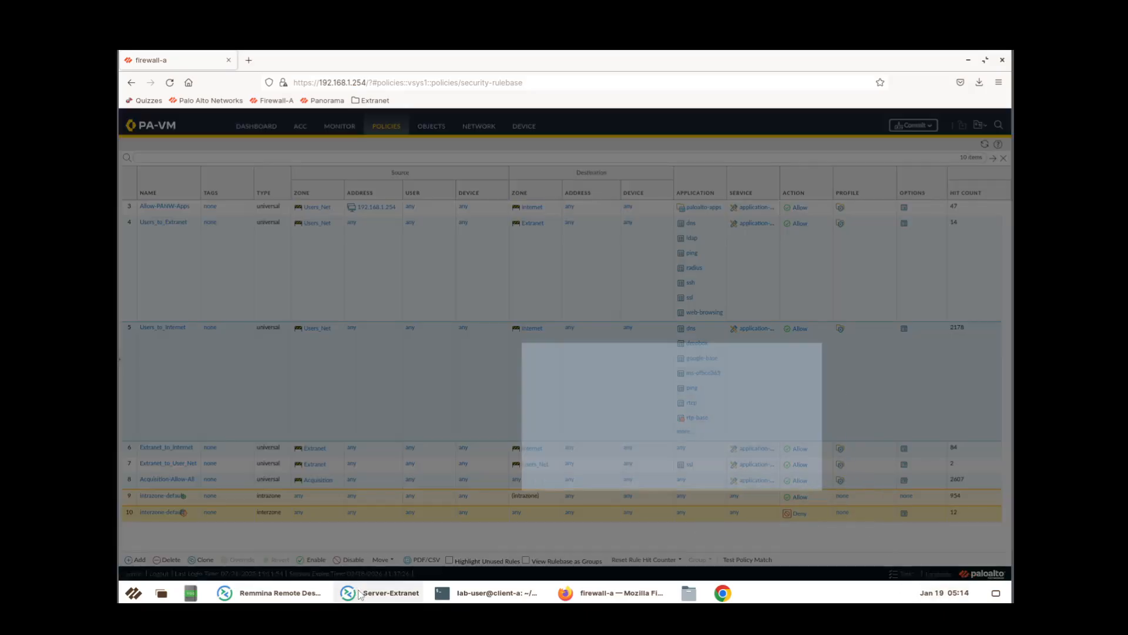
# Look at the Server-Extranet terminal, return to the firewall and check the commit job's progress in the Task Manager.
pyautogui.click(360, 593)
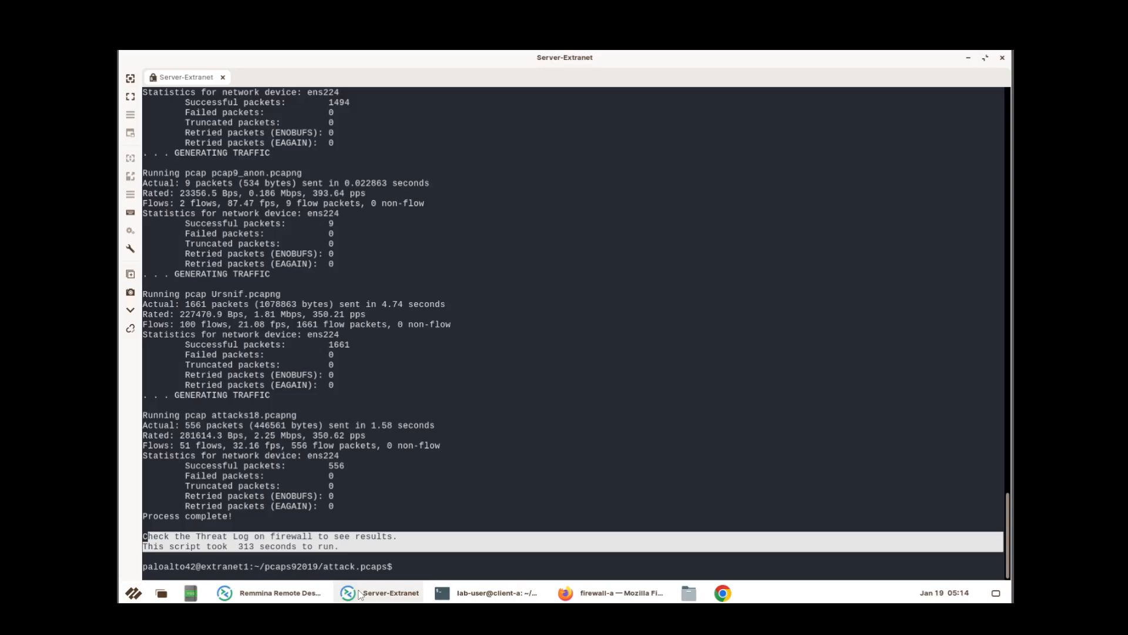
pyautogui.click(969, 57)
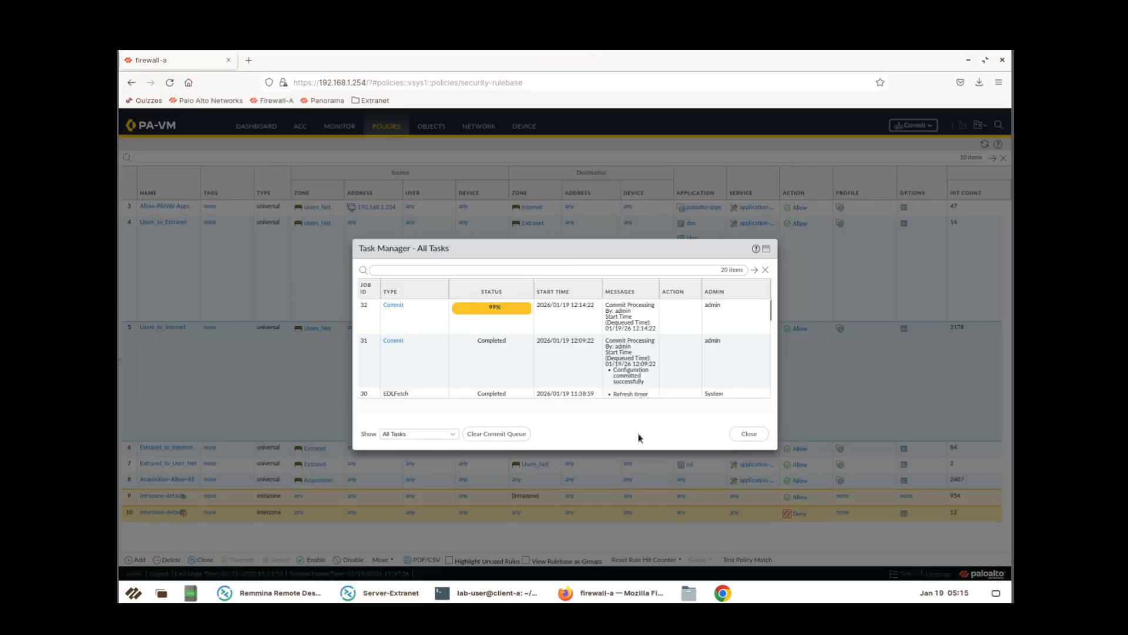
pyautogui.click(748, 434)
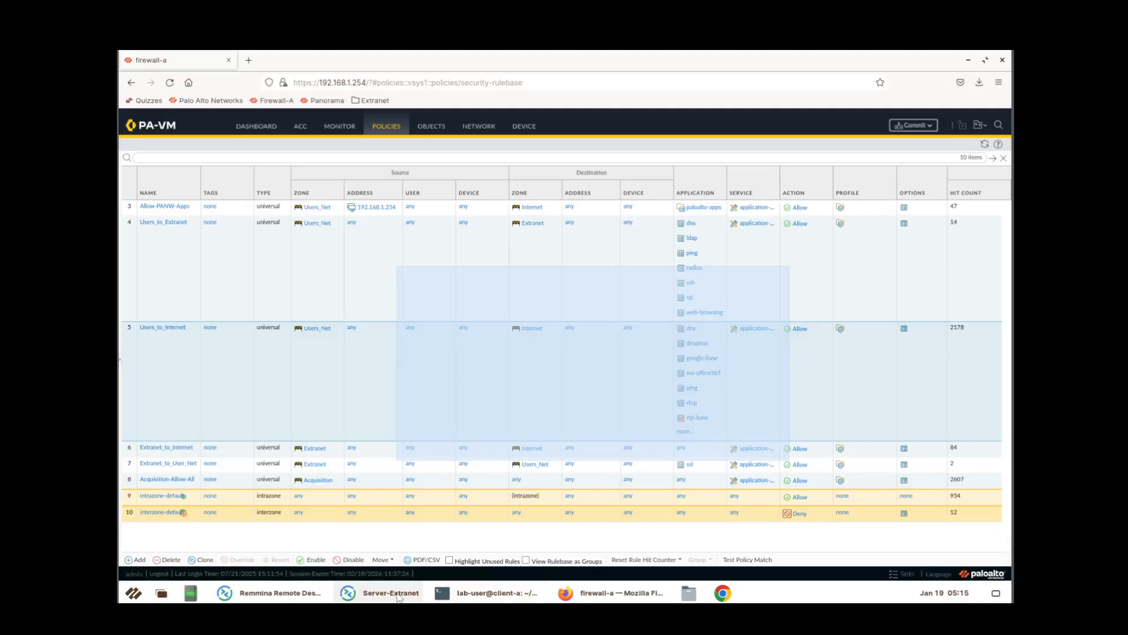
# Switch to the Server-Extranet terminal and rerun the previous command to generate the simulated attack traffic.
pyautogui.moveTo(451, 598)
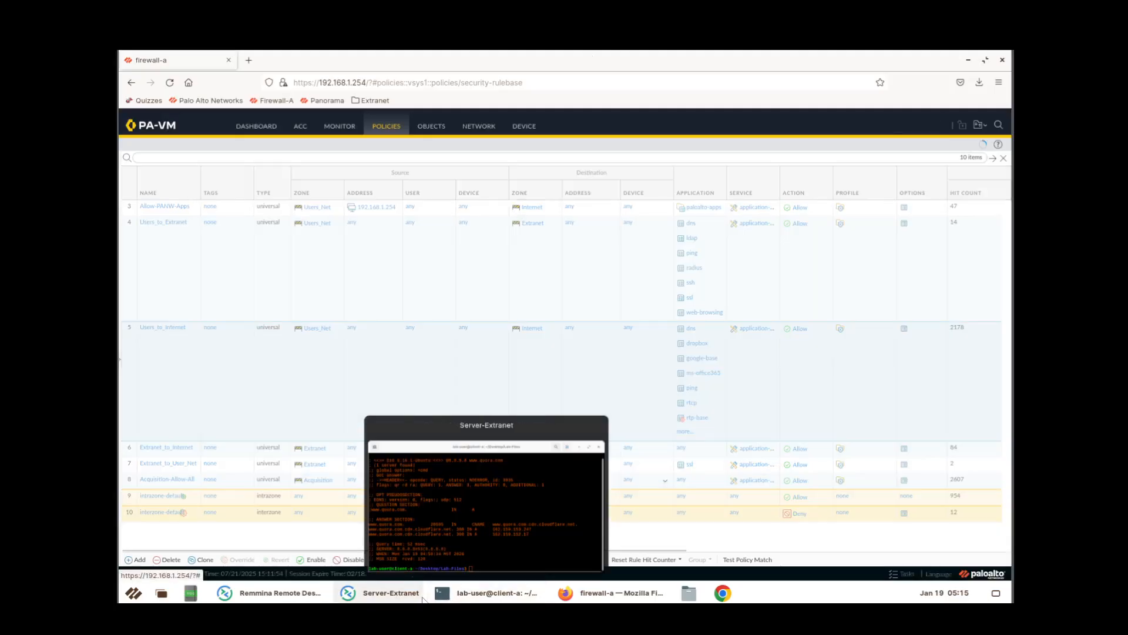
pyautogui.click(377, 592)
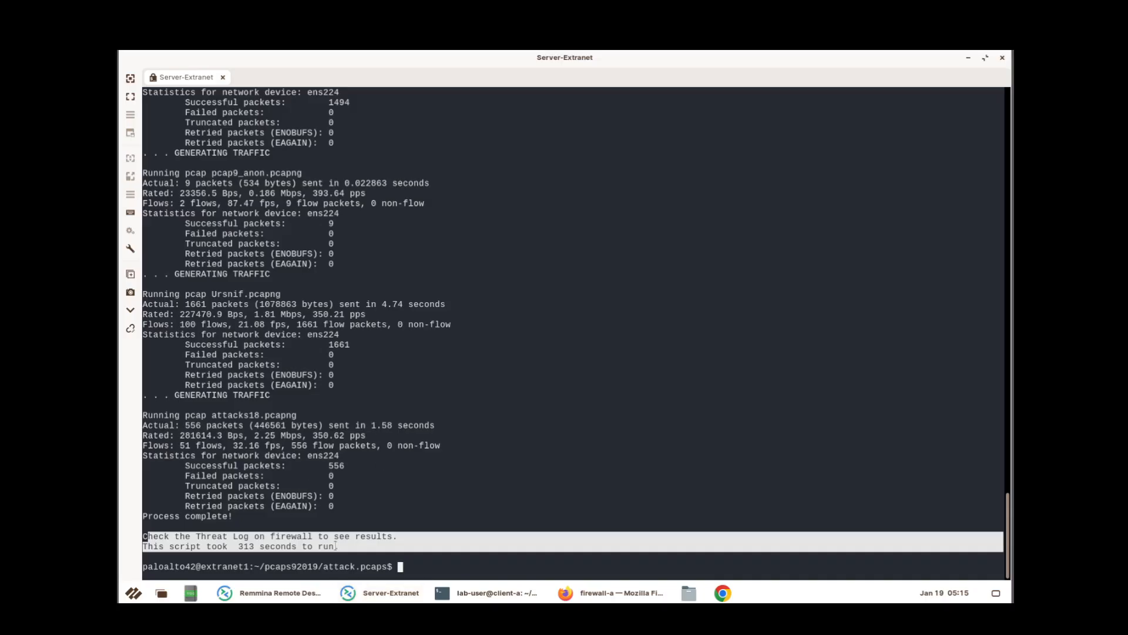
pyautogui.click(402, 566)
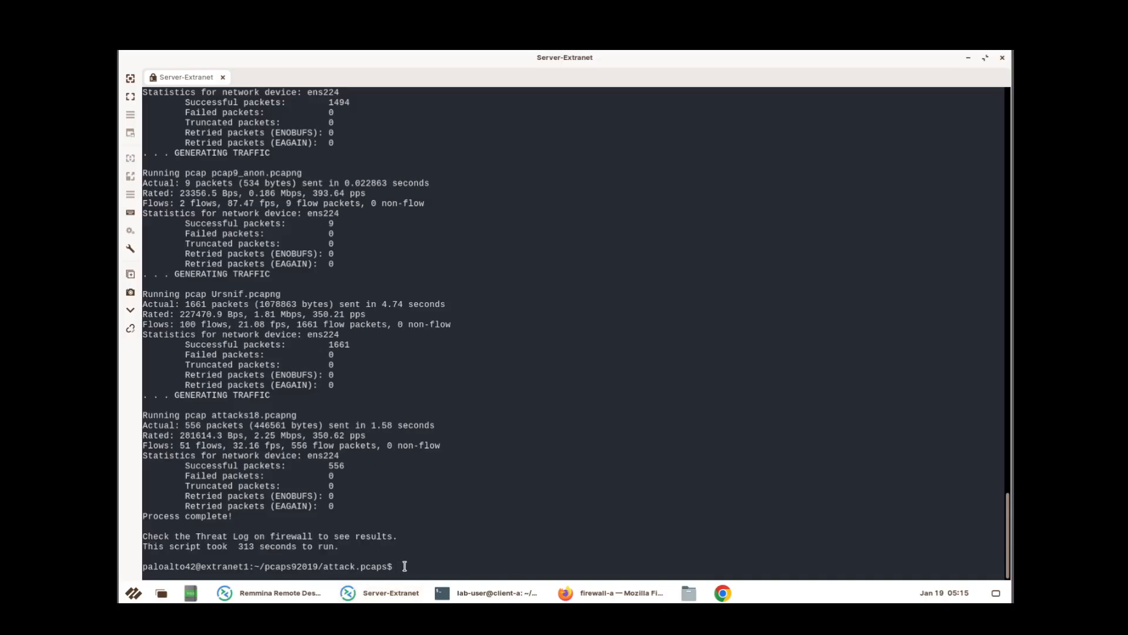
pyautogui.press('Up')
pyautogui.press('Return')
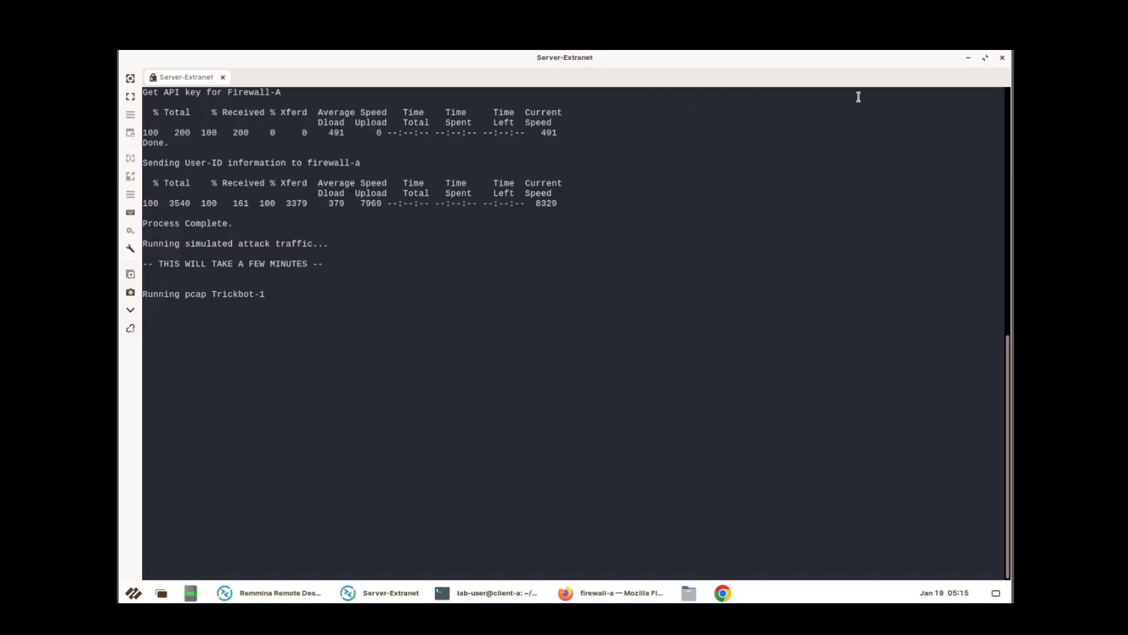
pyautogui.click(968, 57)
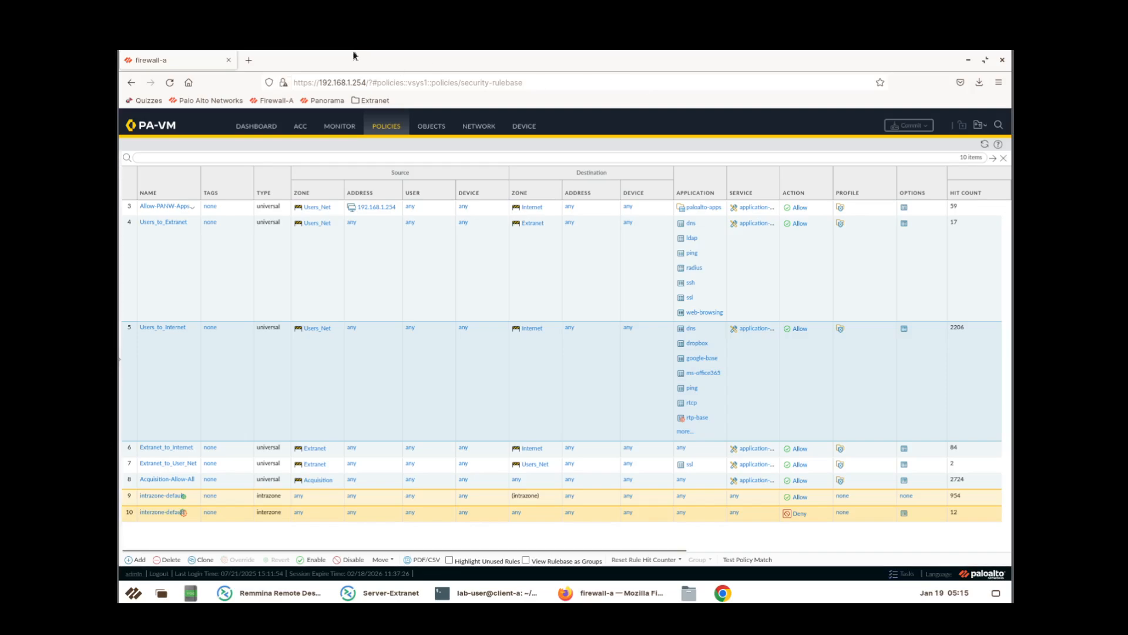
pyautogui.click(998, 83)
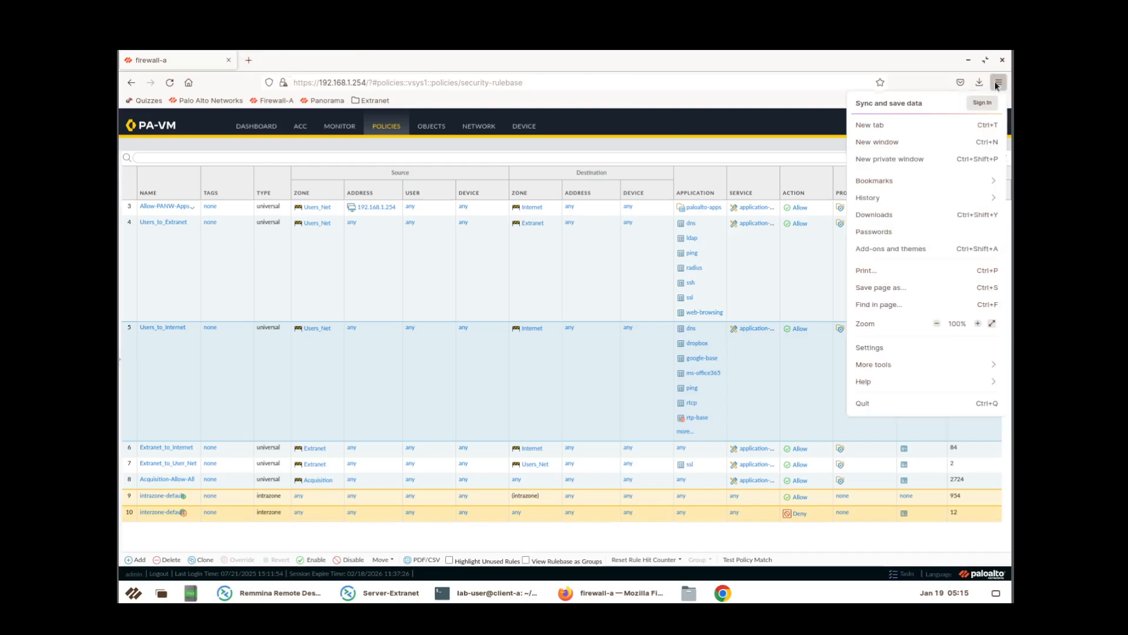
pyautogui.click(929, 159)
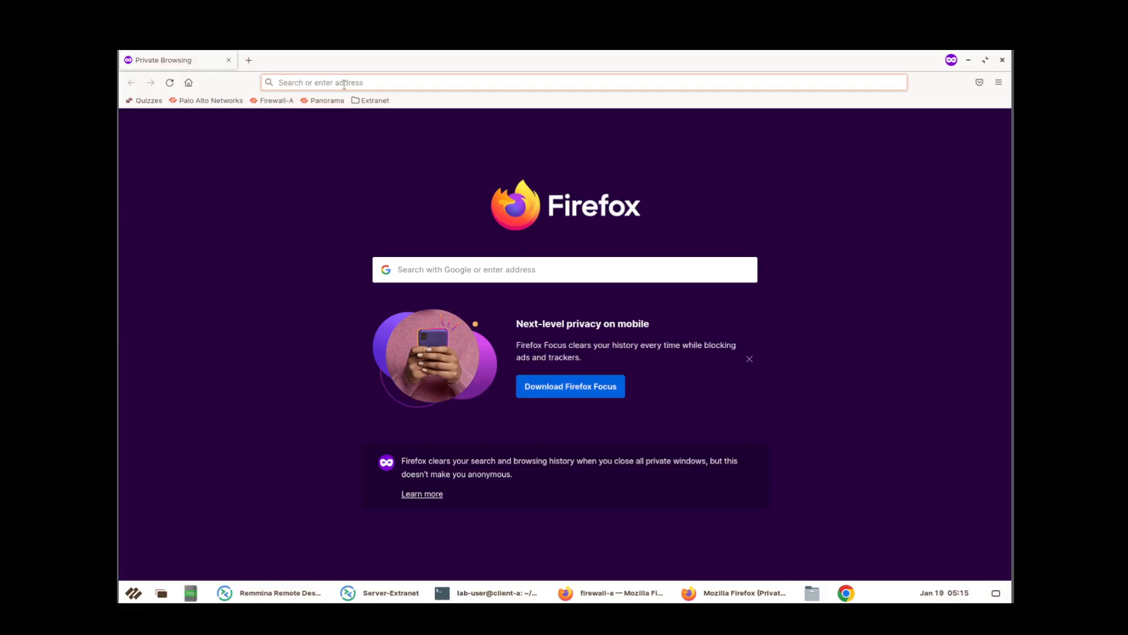
pyautogui.write('http')
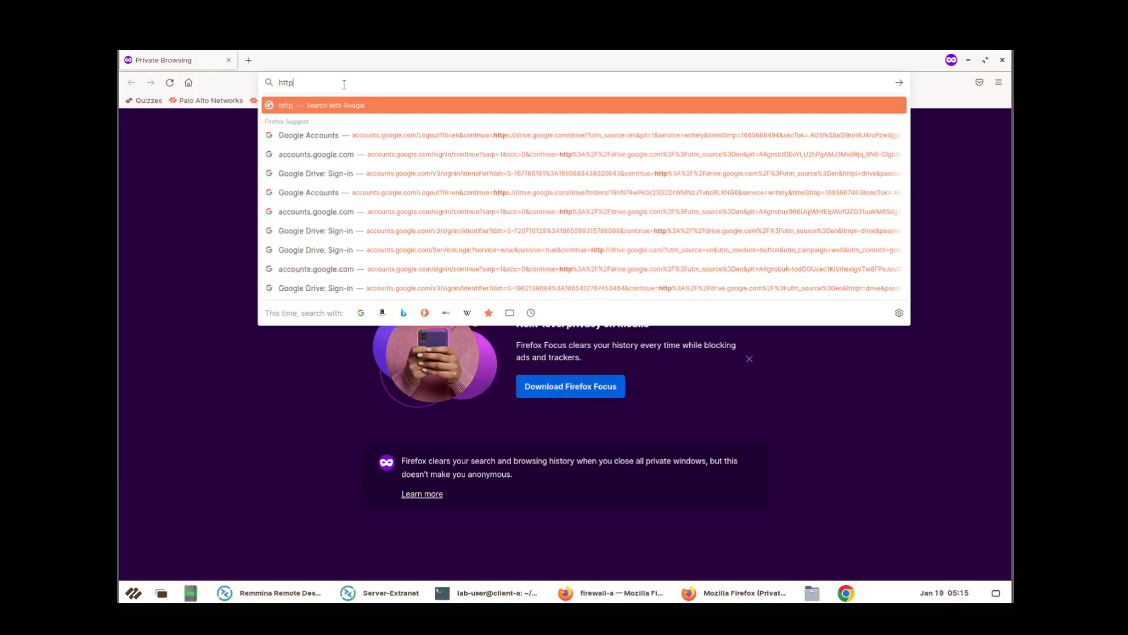
pyautogui.write('://1')
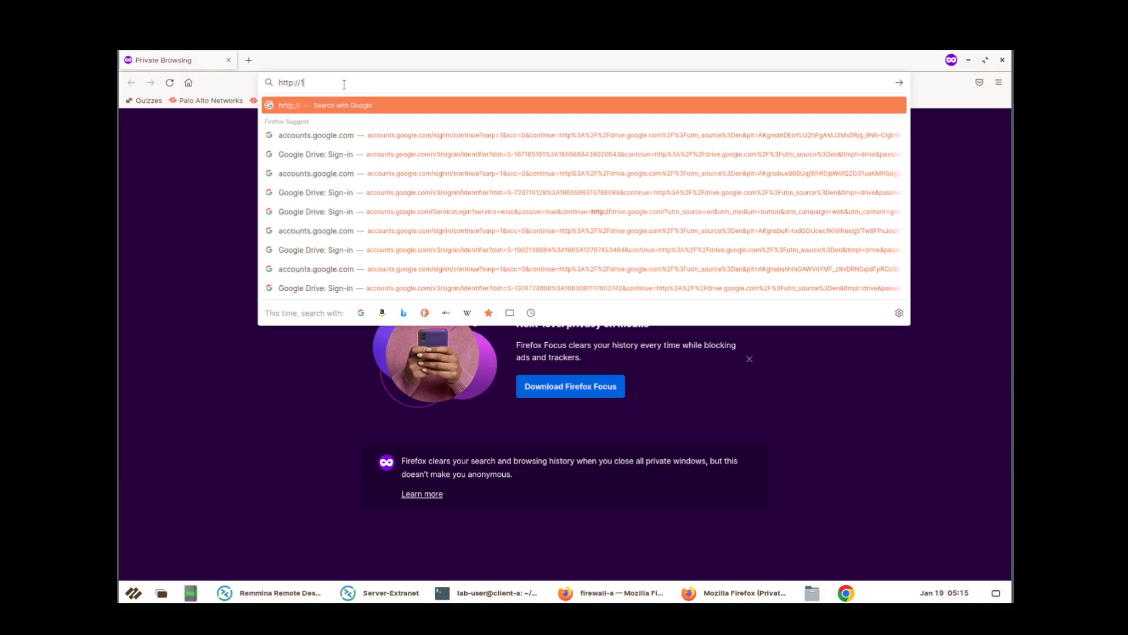
pyautogui.write('92.168.')
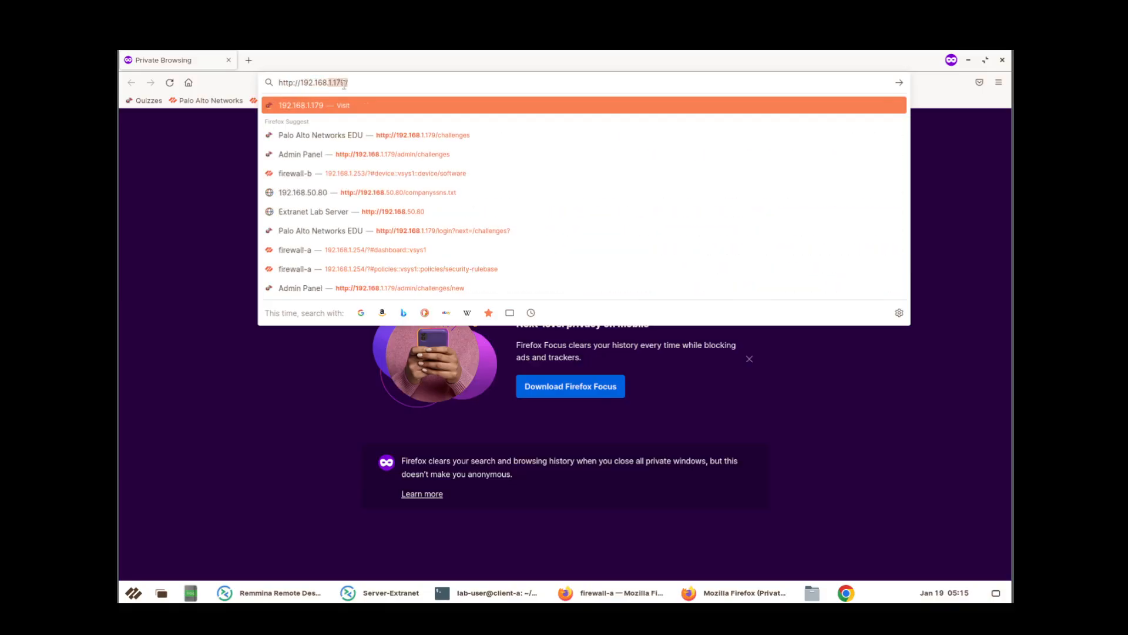
pyautogui.write('50.80')
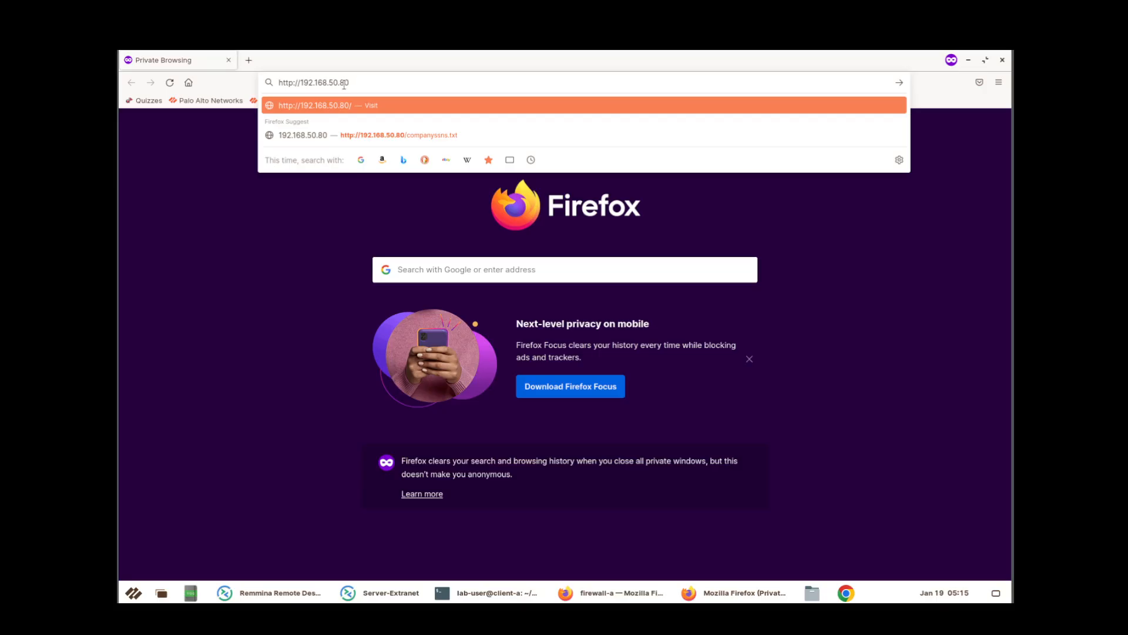
pyautogui.write('/bar')
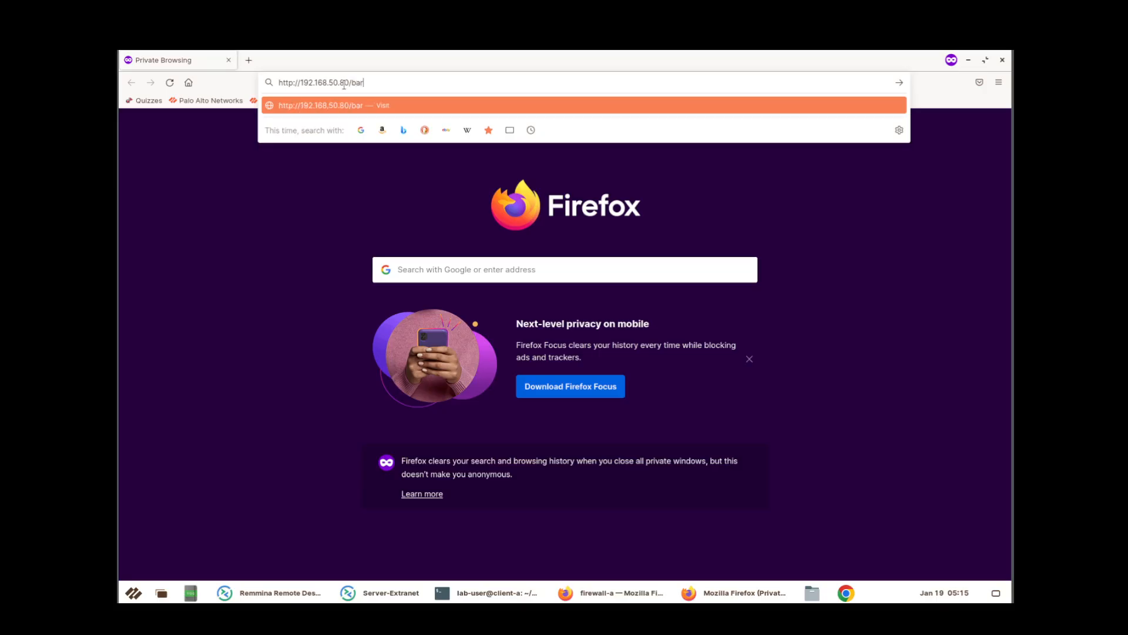
pyautogui.press('BackSpace')
pyautogui.write('dtarfile.tar')
pyautogui.press('Return')
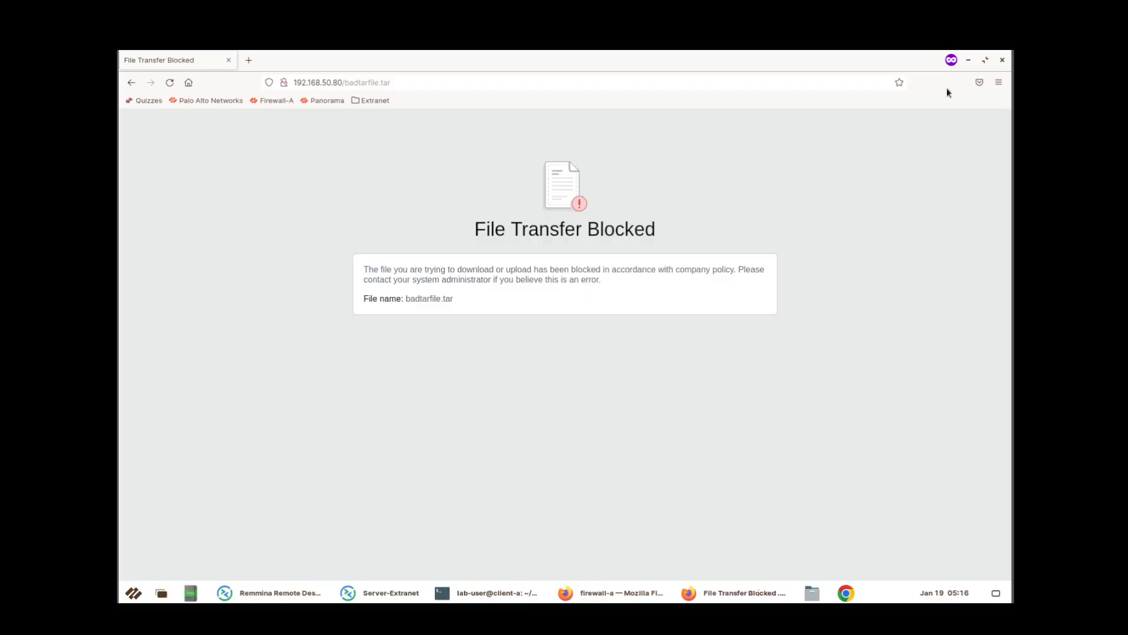
# Return to the firewall window and open the File Blocking Block Page among the device's response pages.
pyautogui.click(968, 59)
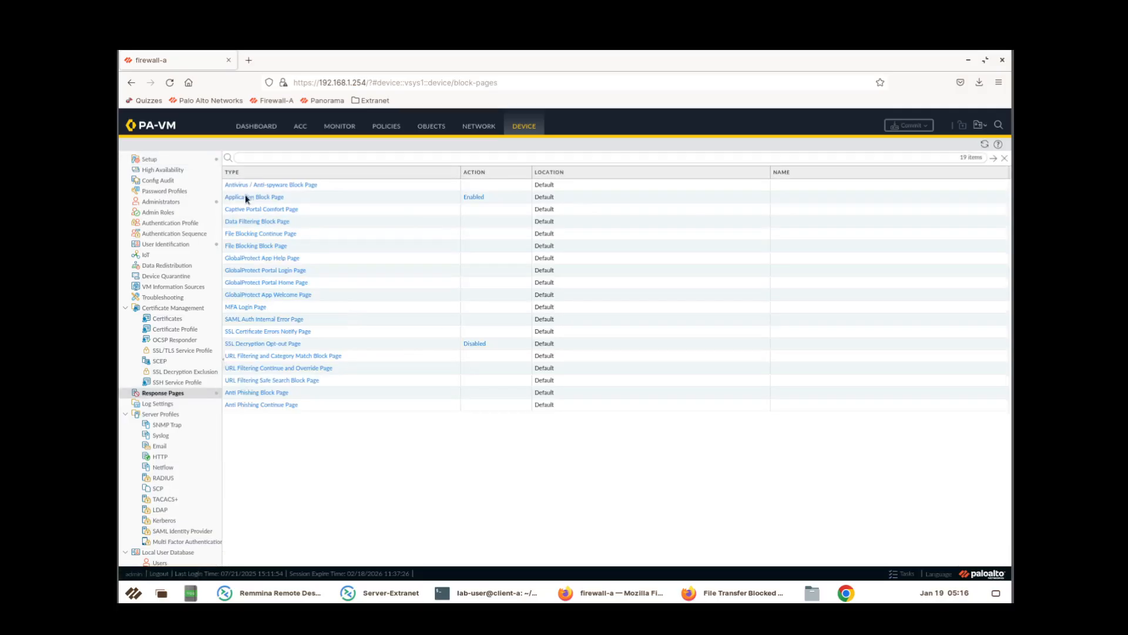
pyautogui.click(278, 247)
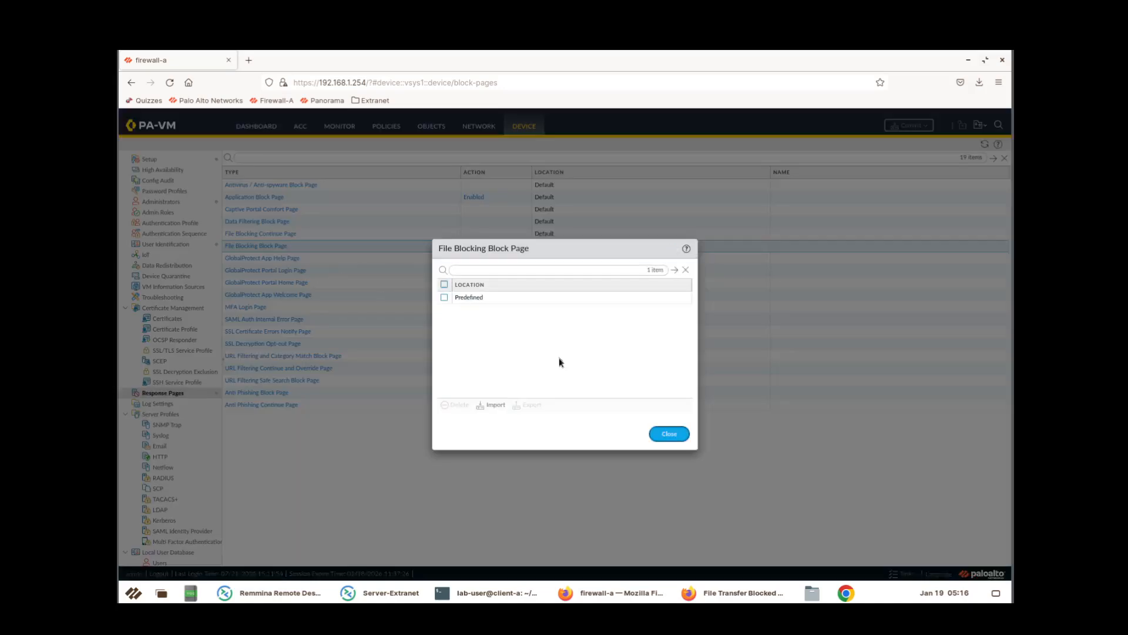
# Close the File Blocking Block Page dialog, filter the Traffic log with ( action neq allow ) and look through the matching entries.
pyautogui.click(669, 433)
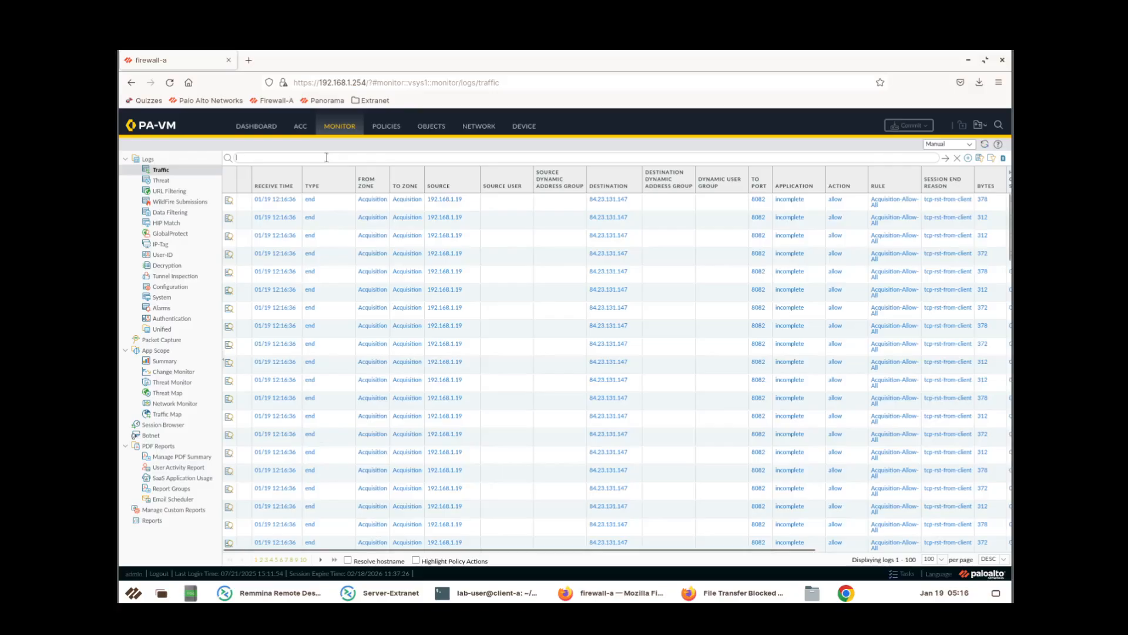
pyautogui.write('tio')
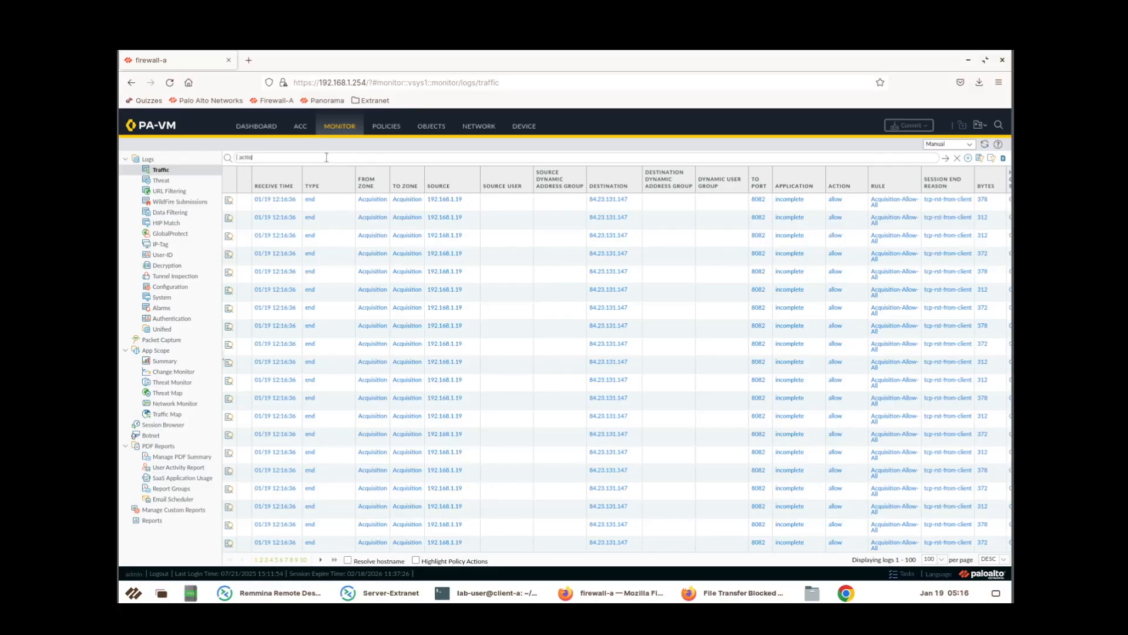
pyautogui.write('n neq allow')
pyautogui.press('Return')
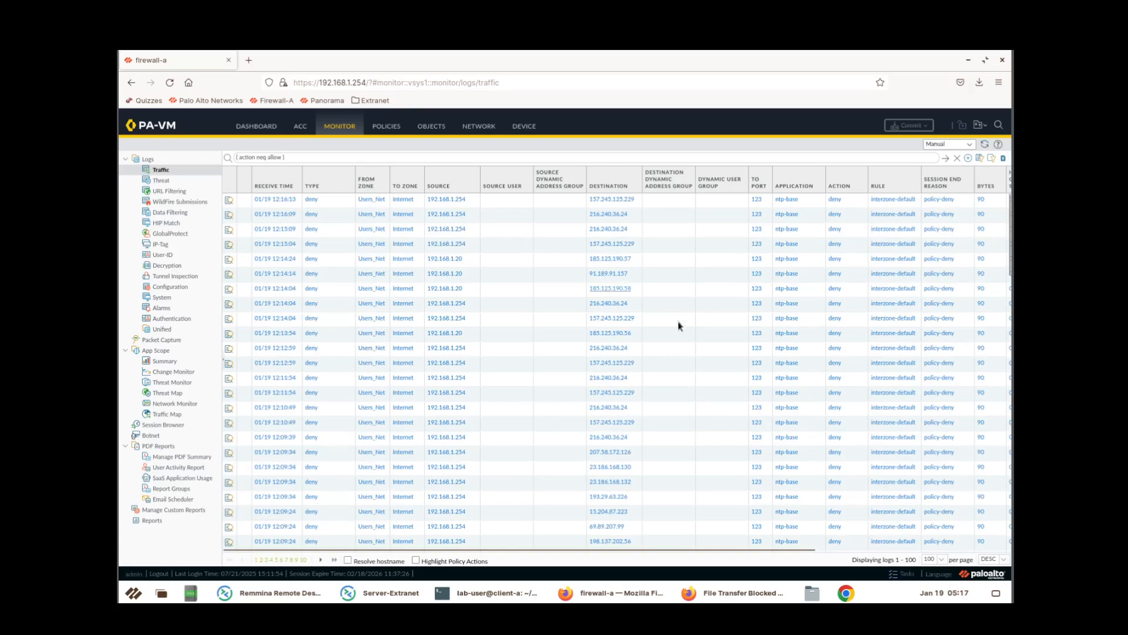
pyautogui.scroll(-4, 777, 442)
pyautogui.scroll(-1, 779, 445)
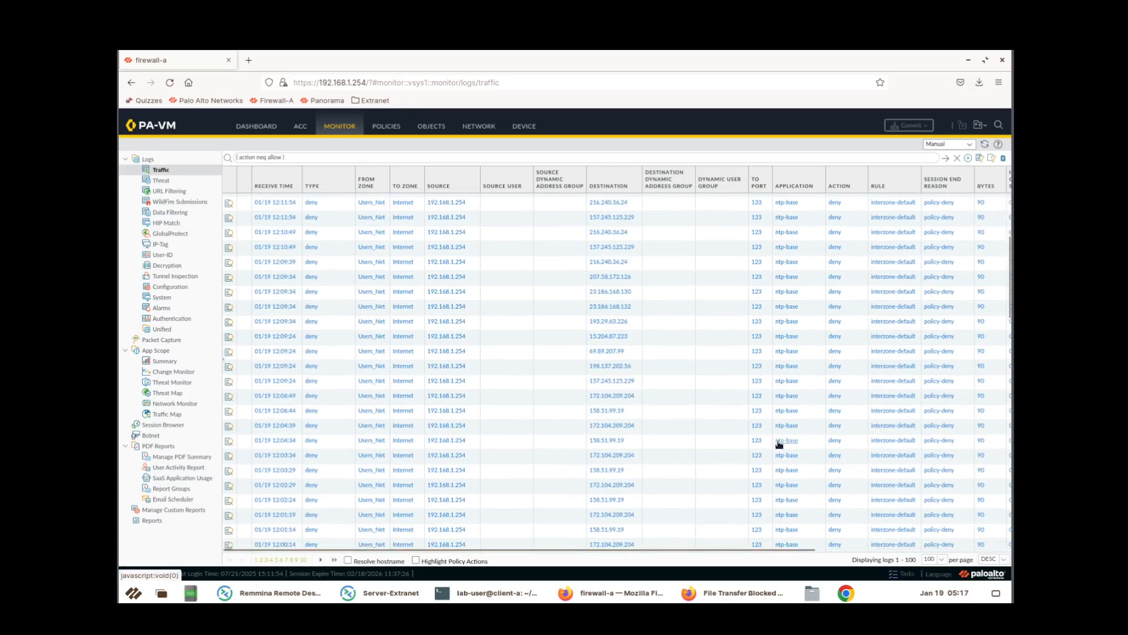
pyautogui.scroll(-4, 780, 445)
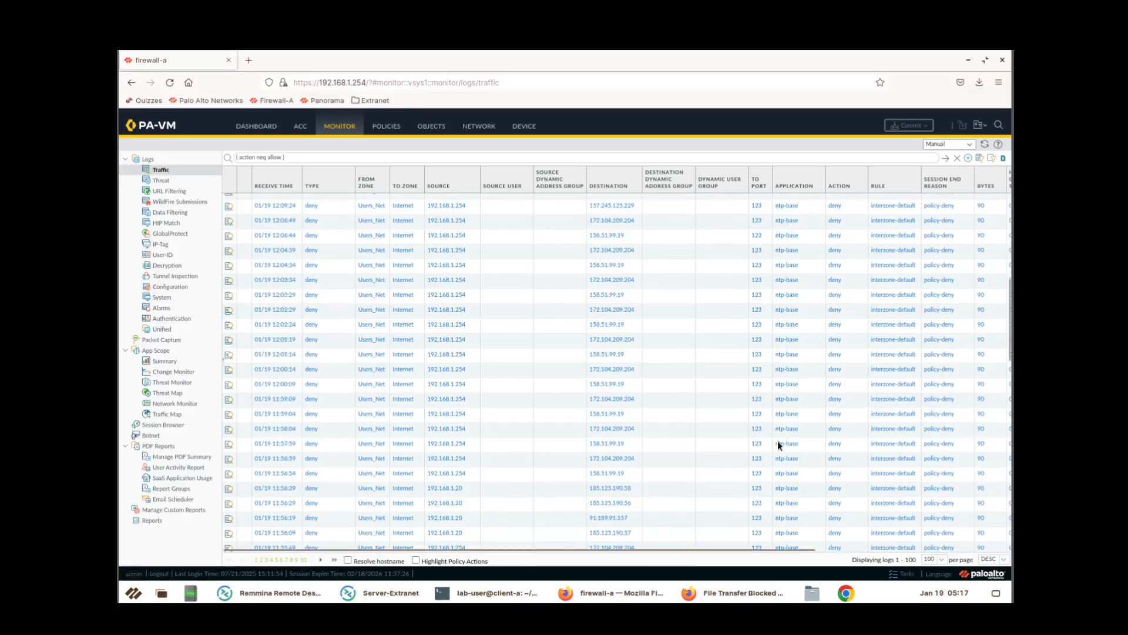
pyautogui.scroll(7, 778, 441)
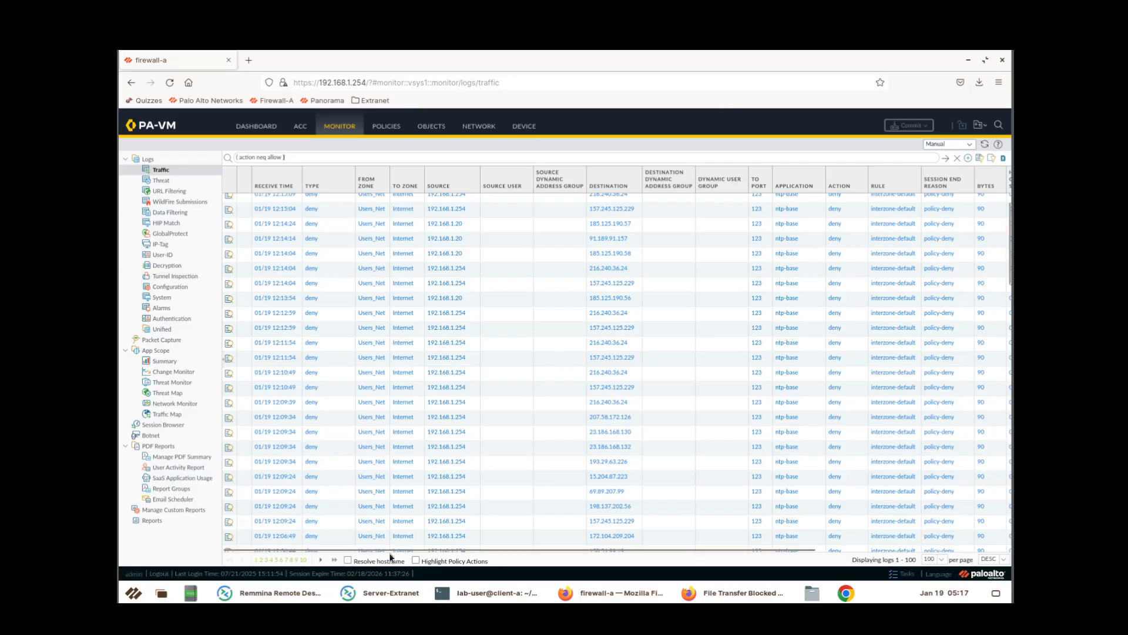
# Test data filtering by requesting 192.168.50.80/companyssns.txt in the private browser window, and close that window.
pyautogui.click(731, 592)
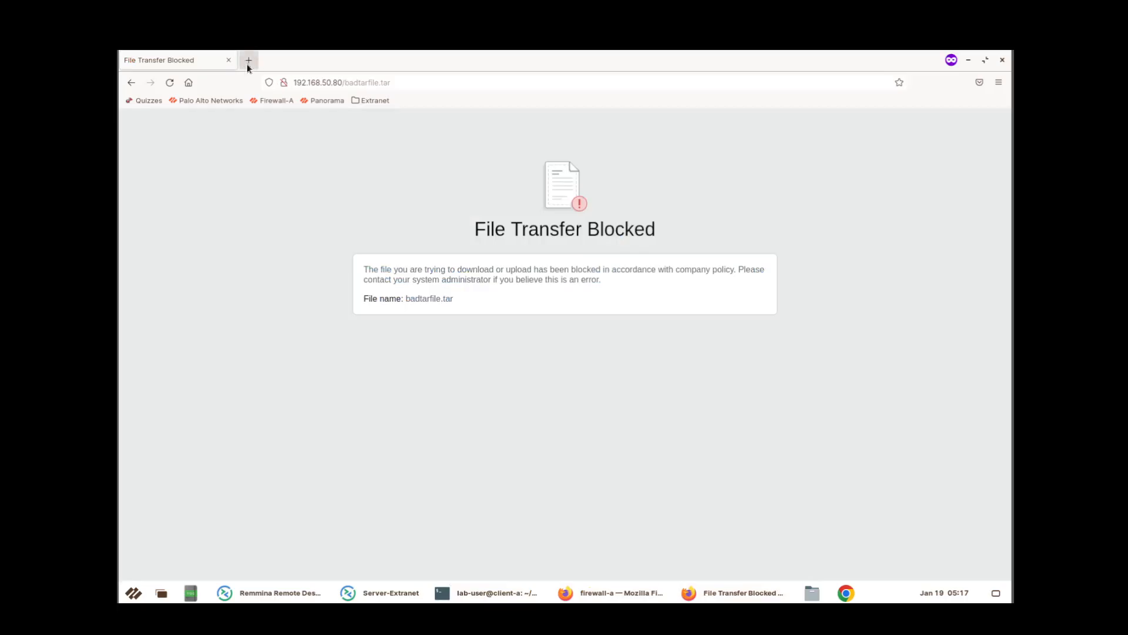
pyautogui.click(427, 82)
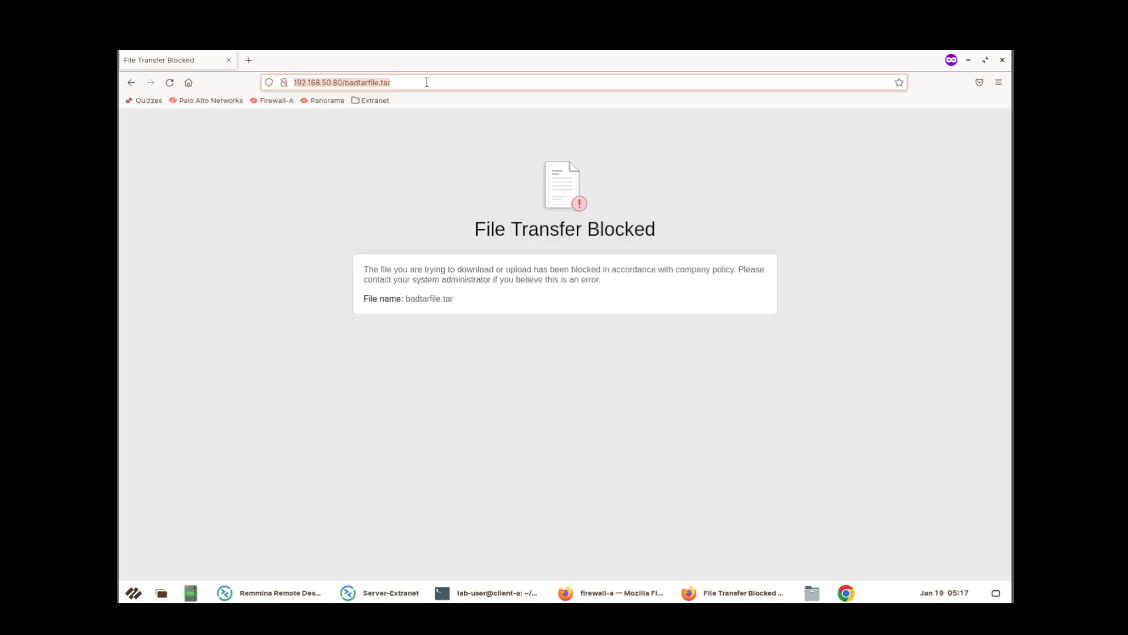
pyautogui.click(426, 82)
pyautogui.press('BackSpace')
pyautogui.press('BackSpace')
pyautogui.press('BackSpace')
pyautogui.press('BackSpace')
pyautogui.press('BackSpace')
pyautogui.press('BackSpace')
pyautogui.press('BackSpace')
pyautogui.press('BackSpace')
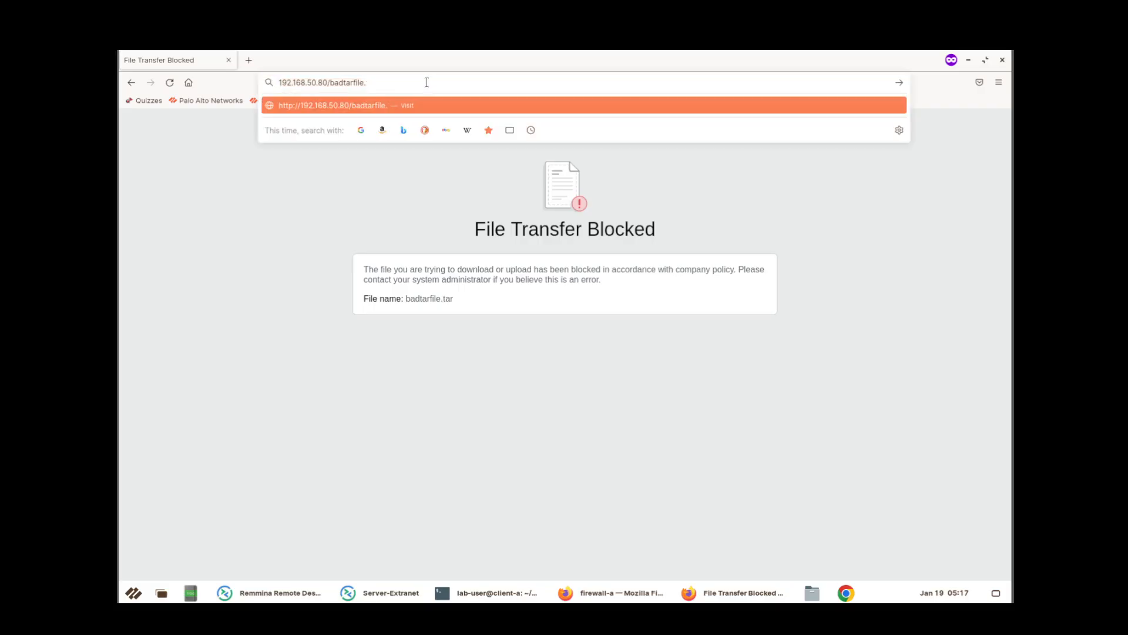
pyautogui.press('BackSpace')
pyautogui.press('BackSpace')
pyautogui.press('BackSpace')
pyautogui.press('BackSpace')
pyautogui.press('BackSpace')
pyautogui.press('BackSpace')
pyautogui.write('compan')
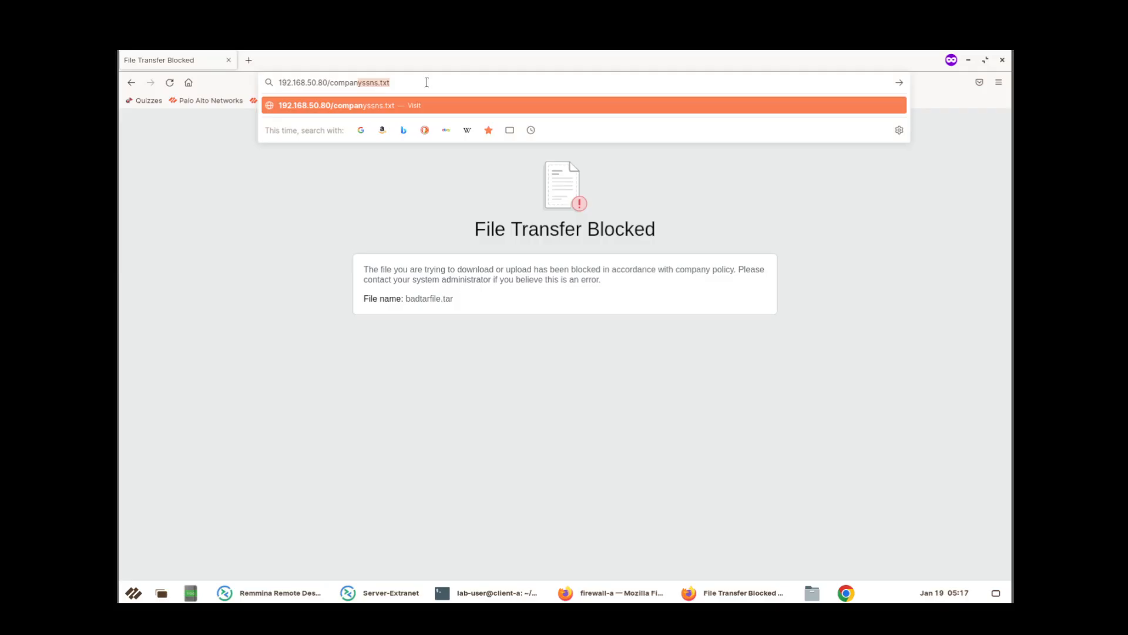
pyautogui.press('Return')
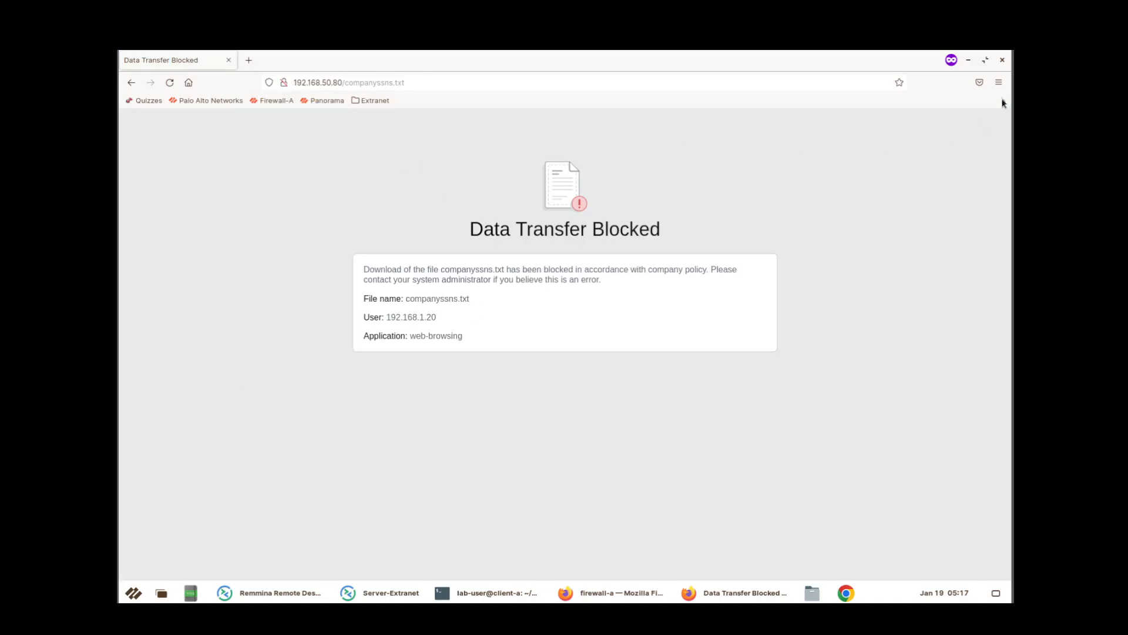
pyautogui.click(1003, 61)
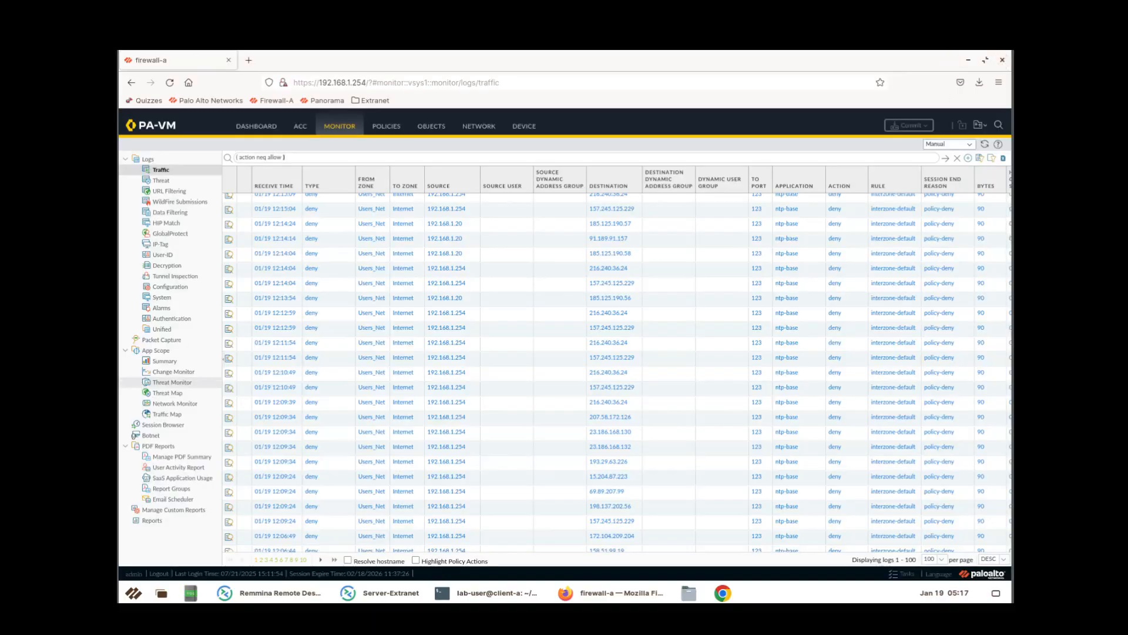
pyautogui.click(518, 601)
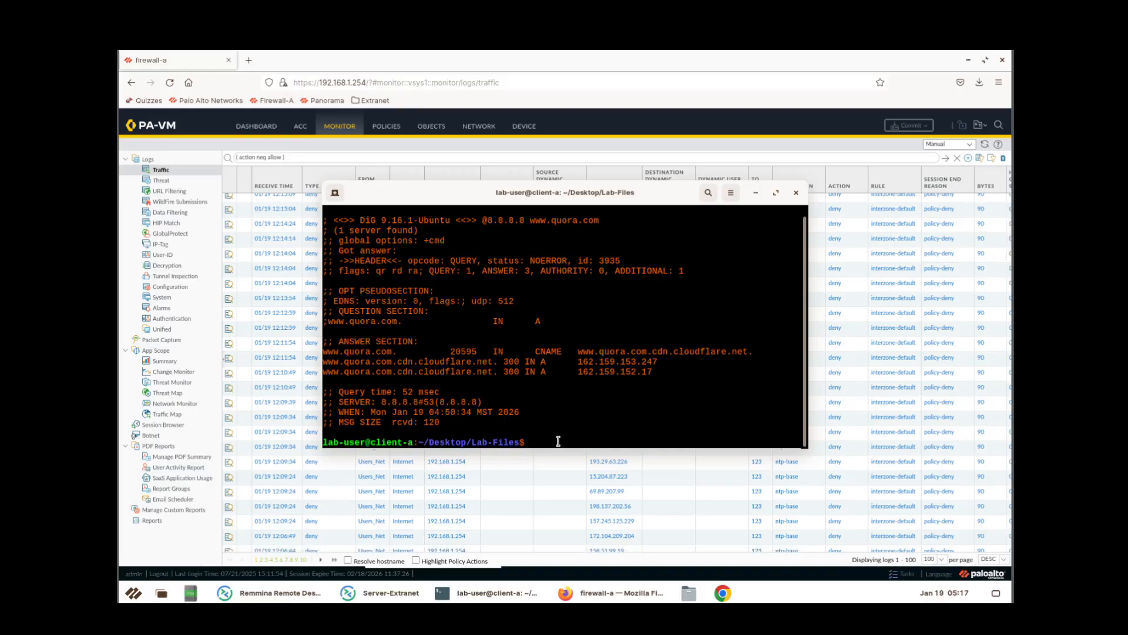
pyautogui.press('Up')
pyautogui.press('Return')
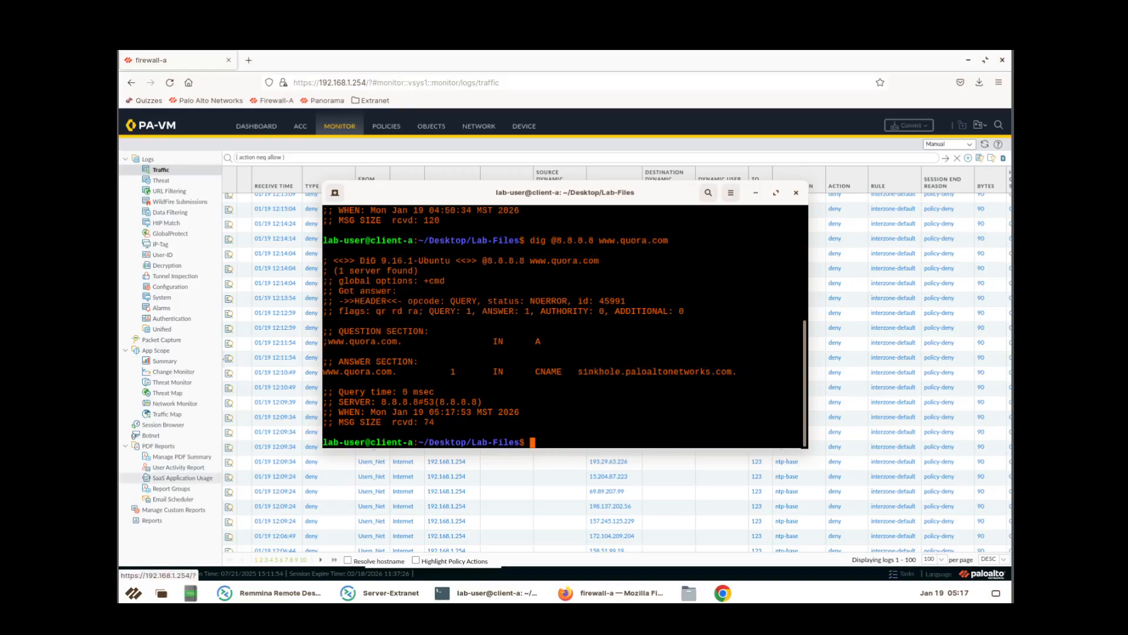
pyautogui.moveTo(575, 372); pyautogui.dragTo(738, 372)
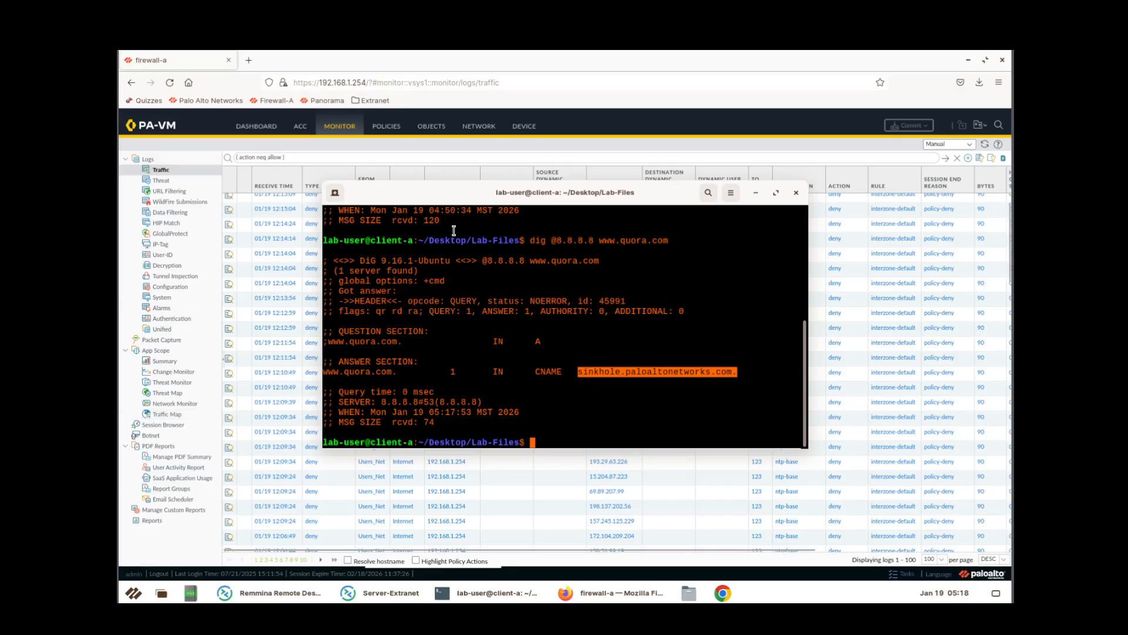
pyautogui.click(757, 193)
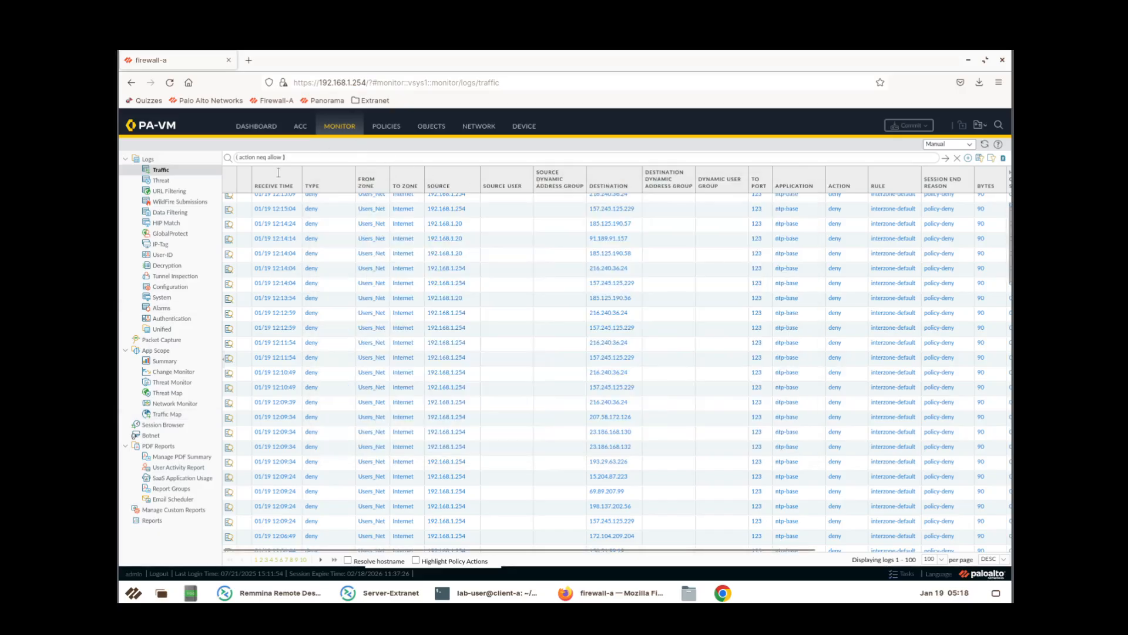
# Open the firewall's Threat log, fit the columns to their contents and examine each entry's threat name, addresses, action, severity and URL.
pyautogui.click(162, 181)
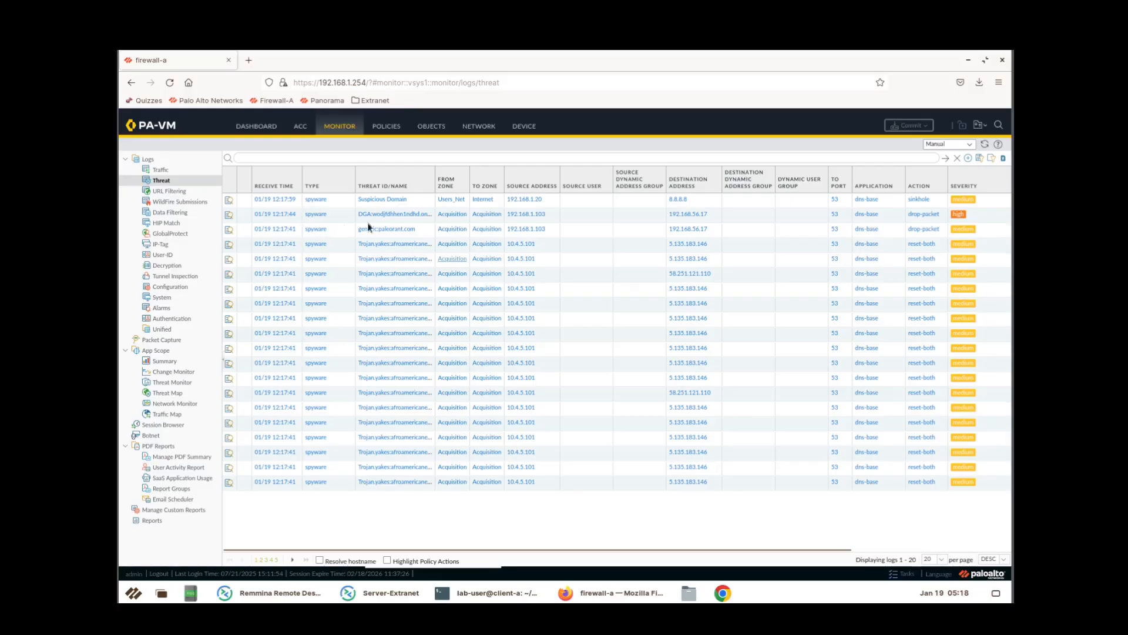
pyautogui.click(428, 188)
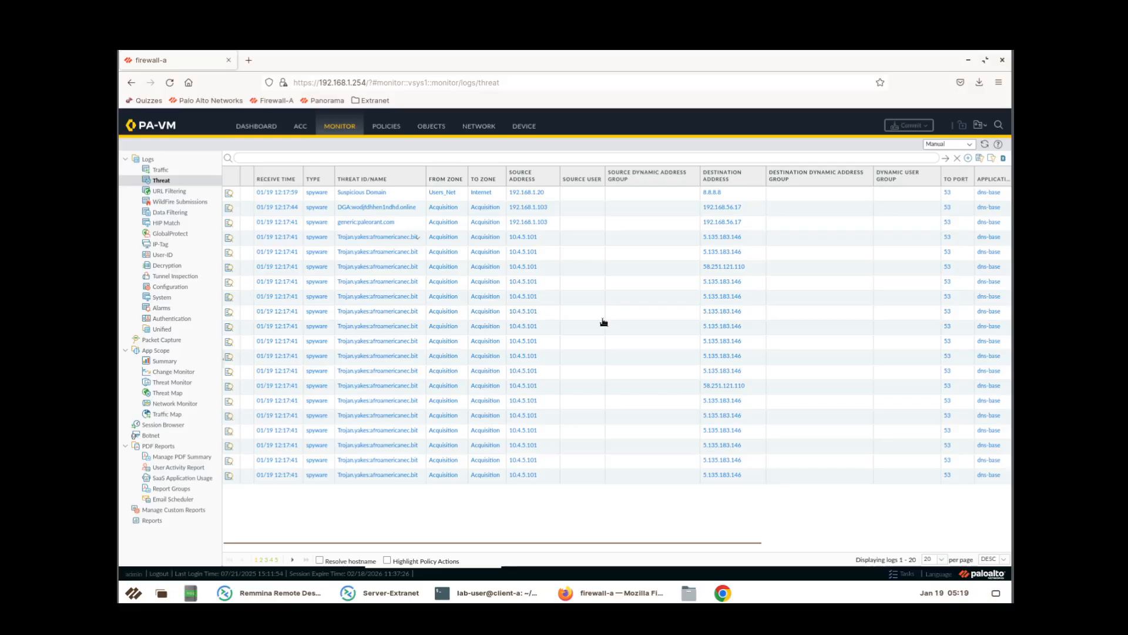
pyautogui.moveTo(743, 546); pyautogui.dragTo(969, 536)
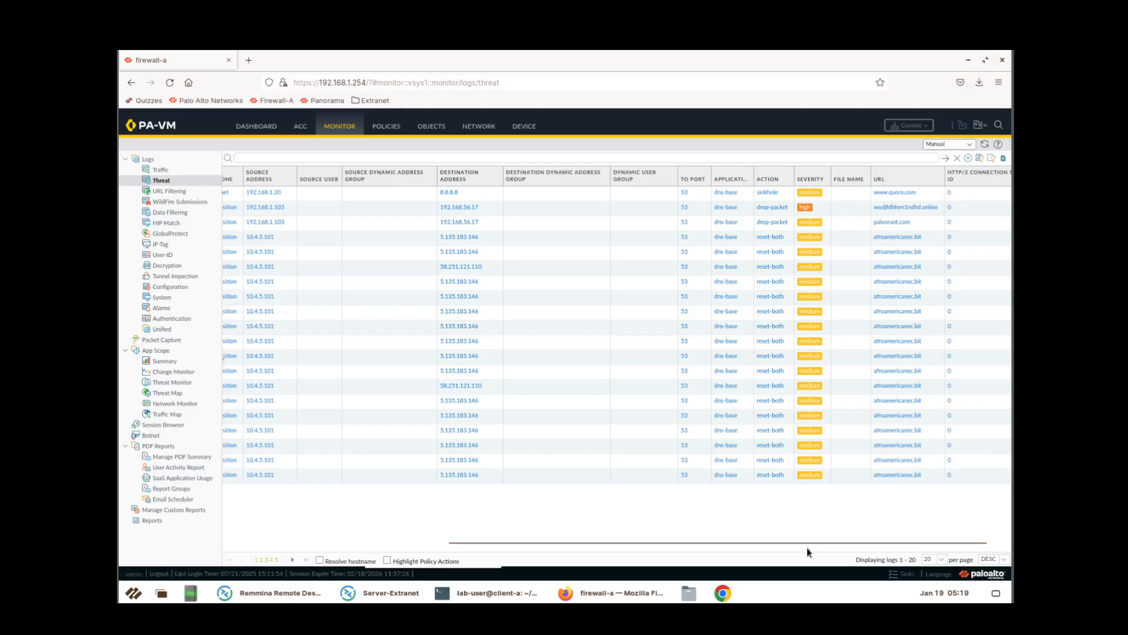
pyautogui.moveTo(809, 545); pyautogui.dragTo(329, 534)
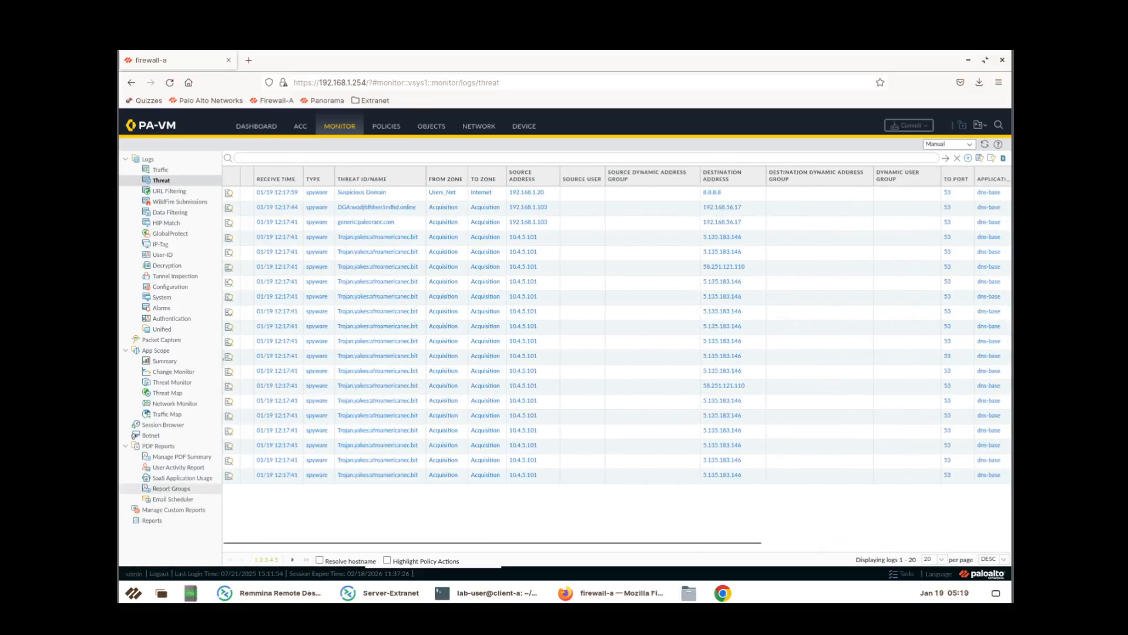